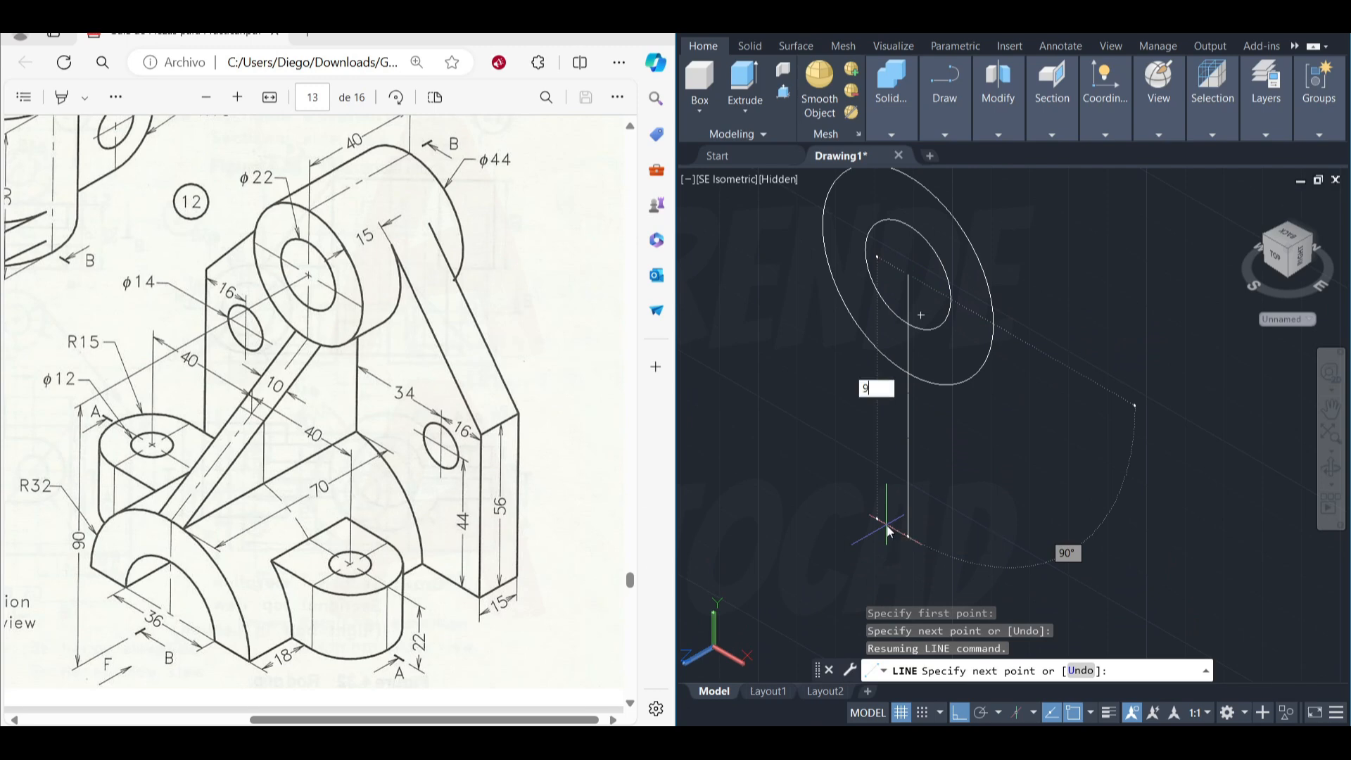
# - Draw a line 90 units straight down from the circles' centre and continue it 34 units horizontally as the base line
pyautogui.write('0')
pyautogui.press('Return')
pyautogui.moveTo(883, 493); pyautogui.dragTo(885, 295, button='middle')
pyautogui.moveTo(1037, 461); pyautogui.dragTo(974, 372, button='middle')
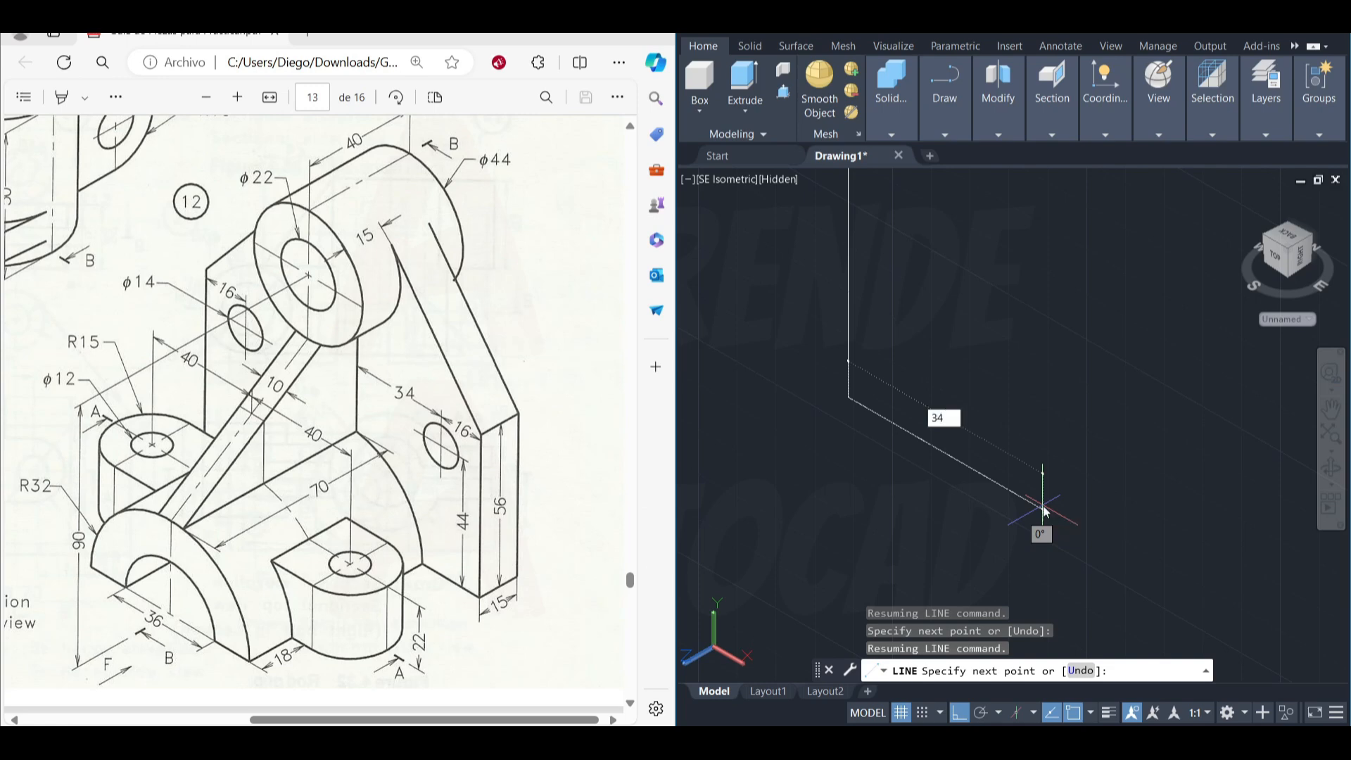
pyautogui.press('Return')
pyautogui.press('Escape')
# - Lengthen the horizontal base line at its free end by 16 units and by another 5 units
pyautogui.click(1010, 507)
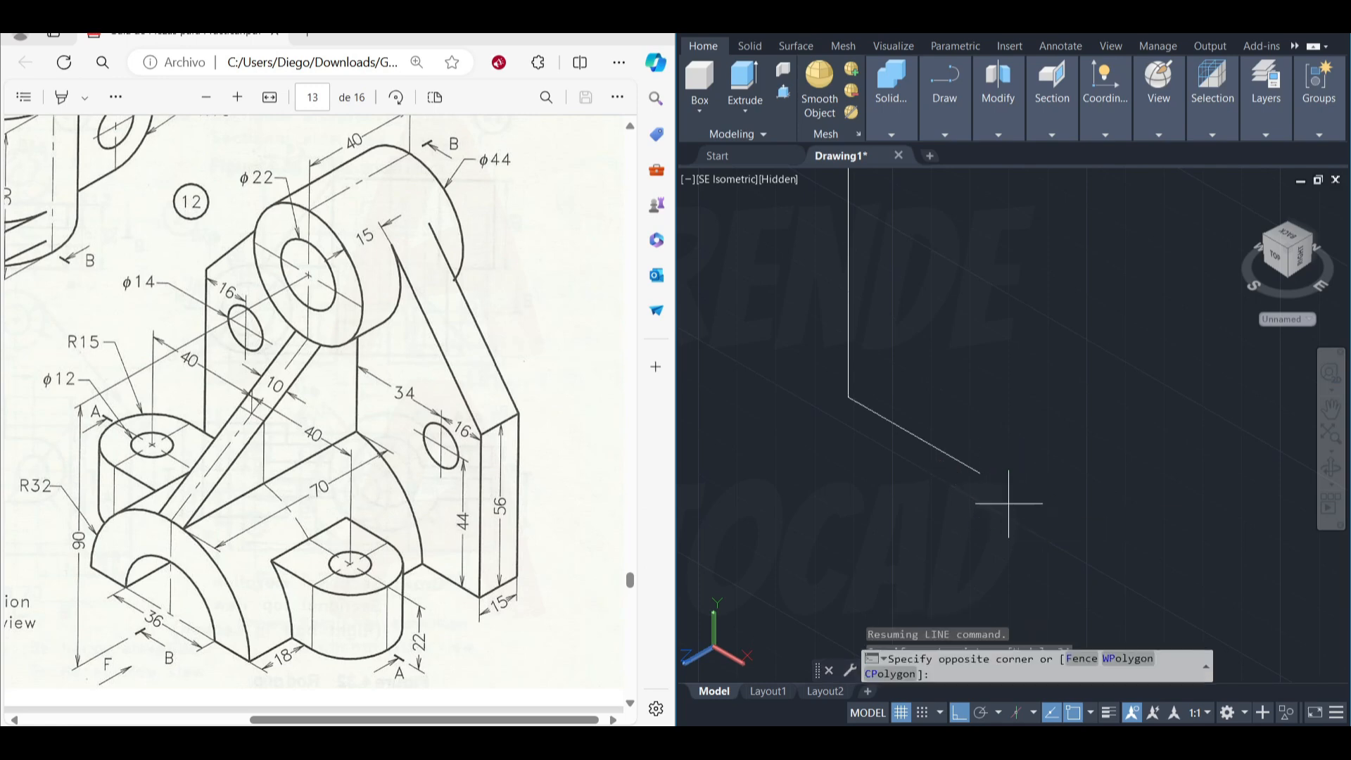
pyautogui.click(994, 481)
pyautogui.click(980, 472)
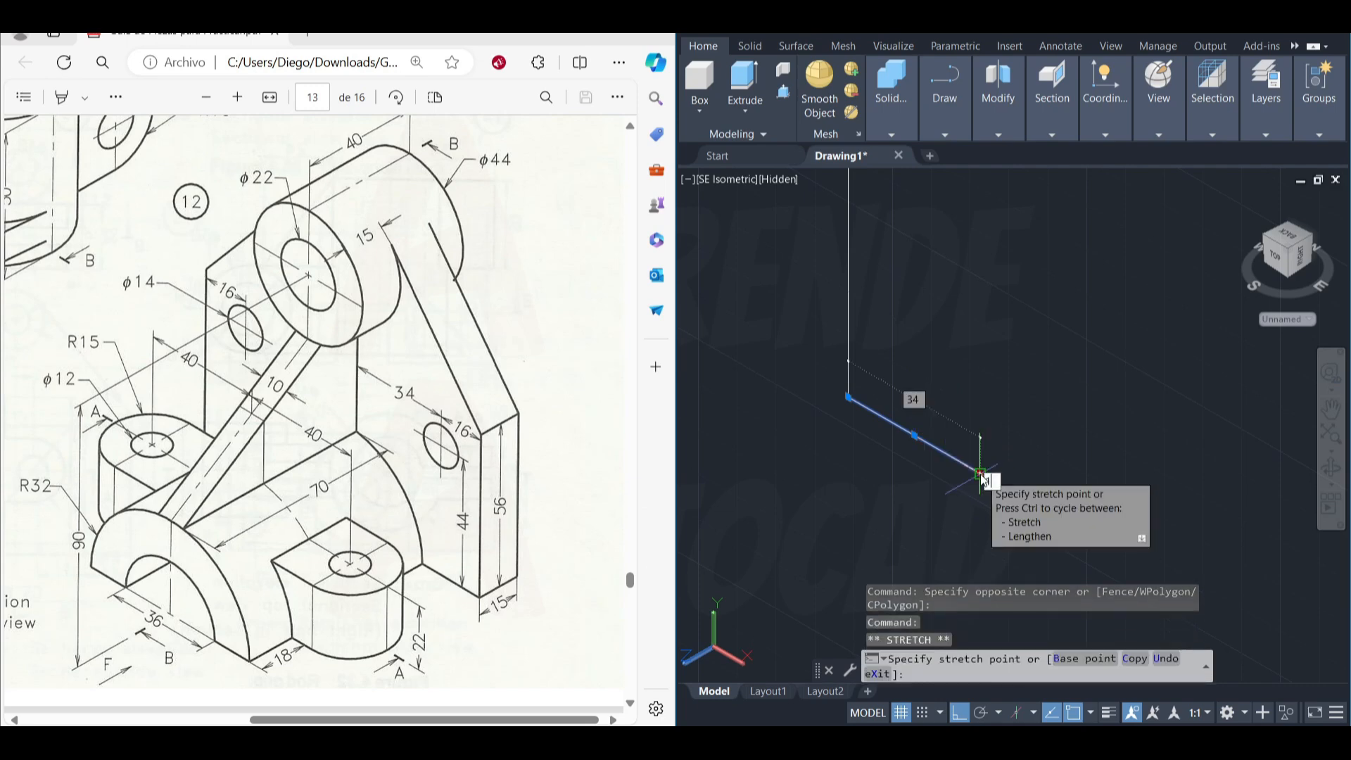
pyautogui.press('Return')
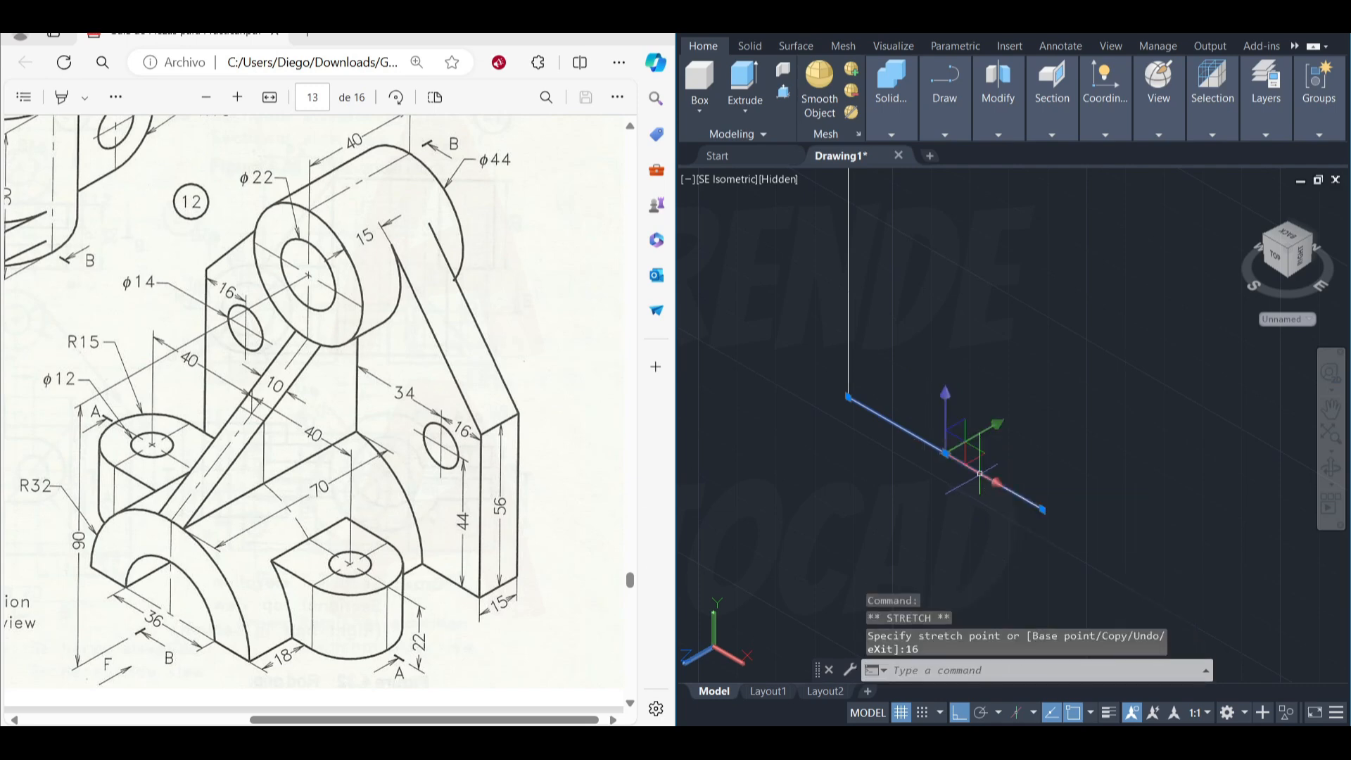
pyautogui.click(1047, 512)
pyautogui.write('5')
pyautogui.press('Return')
pyautogui.press('Escape')
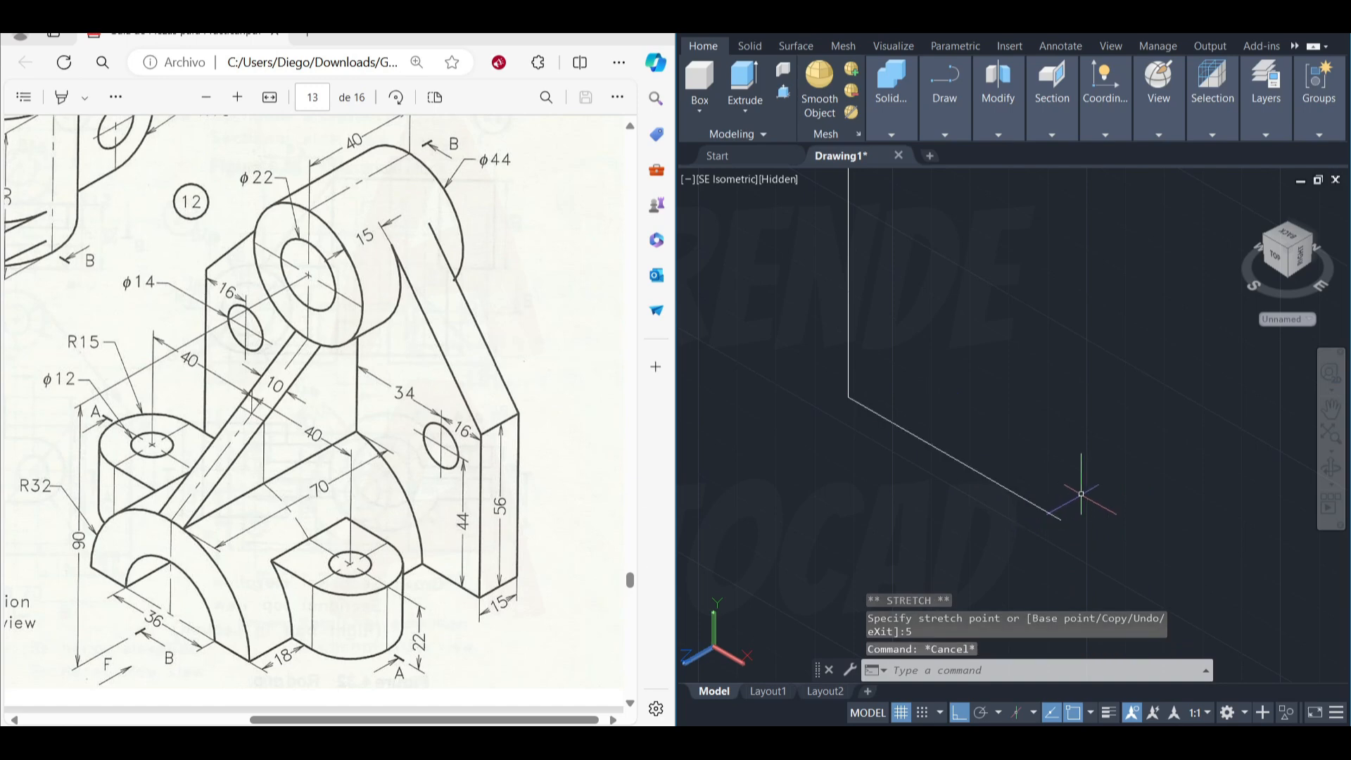
# - Draw a line 56 units up from the base line's free end and continue it to the side of the large circle
pyautogui.write('l')
pyautogui.press('Return')
pyautogui.moveTo(1082, 505); pyautogui.dragTo(986, 509, button='middle')
pyautogui.click(962, 525)
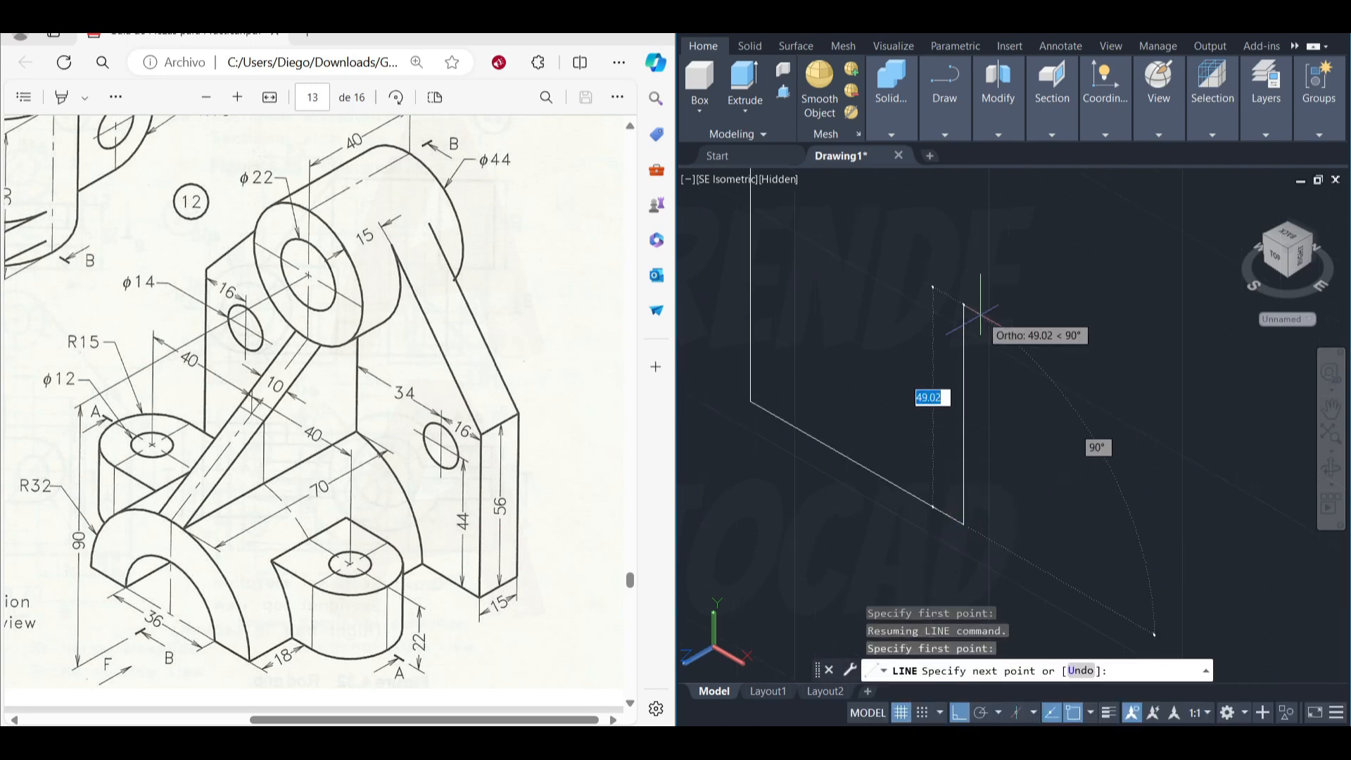
pyautogui.press('Return')
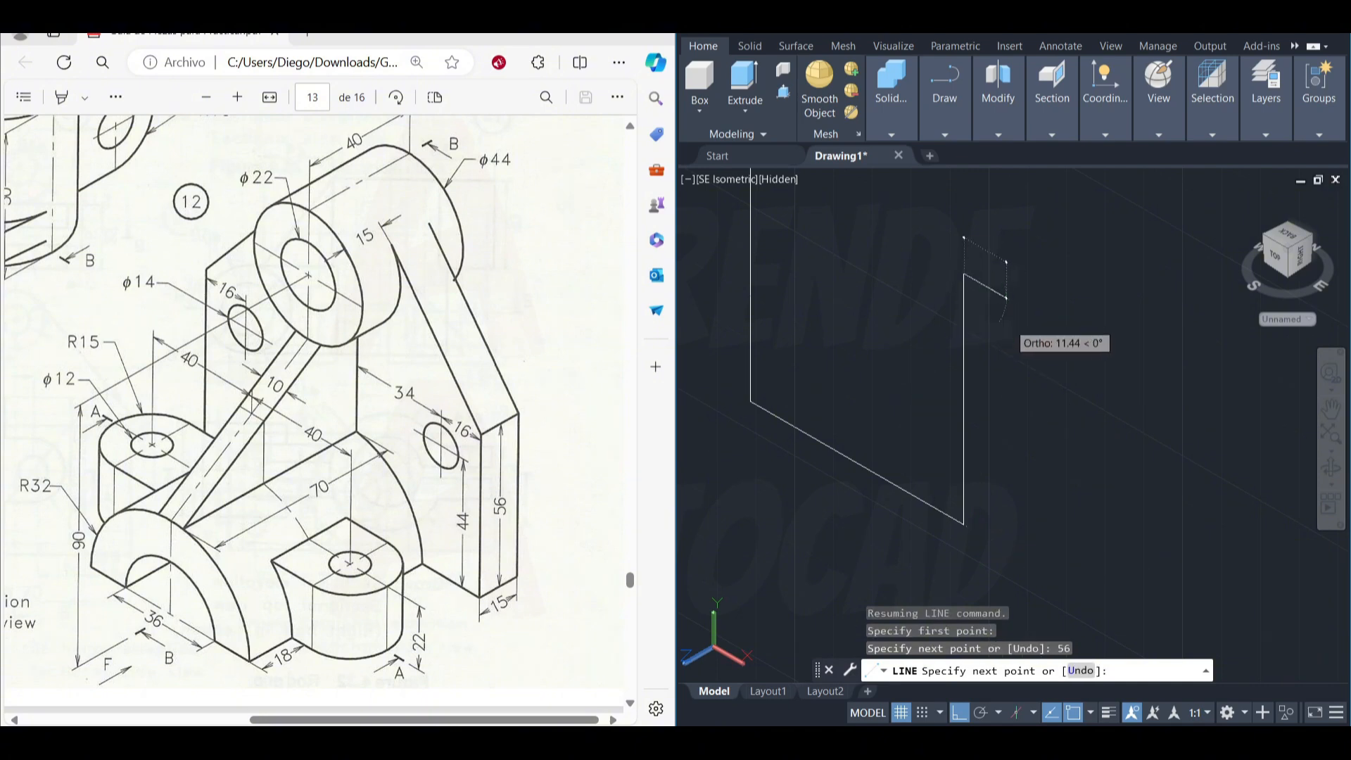
pyautogui.moveTo(1009, 324); pyautogui.dragTo(1064, 447, button='middle')
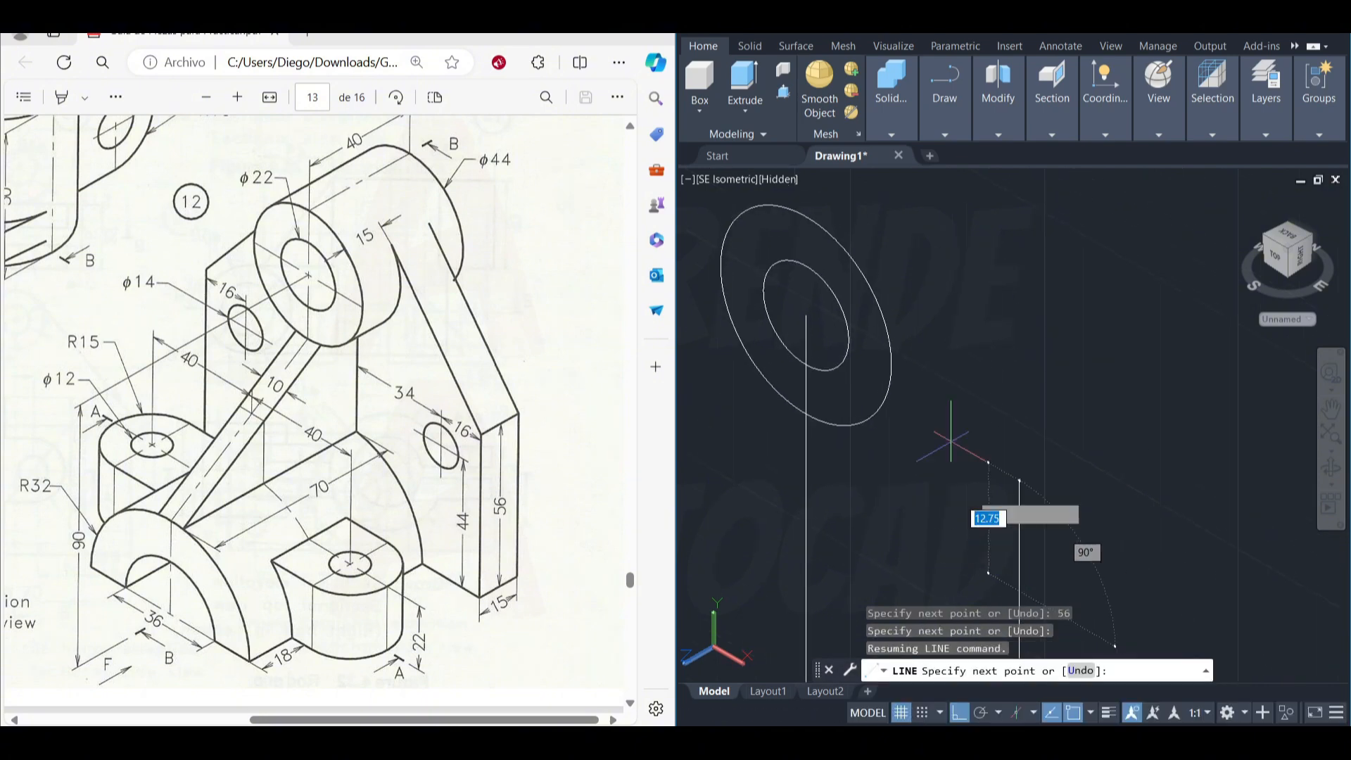
pyautogui.click(875, 314)
pyautogui.press('Escape')
# - Erase the vertical construction line running down from the circles' centre
pyautogui.moveTo(941, 370); pyautogui.dragTo(952, 230, button='middle')
pyautogui.scroll(-2, 952, 229)
pyautogui.press('Escape')
pyautogui.click(878, 314)
pyautogui.click(846, 312)
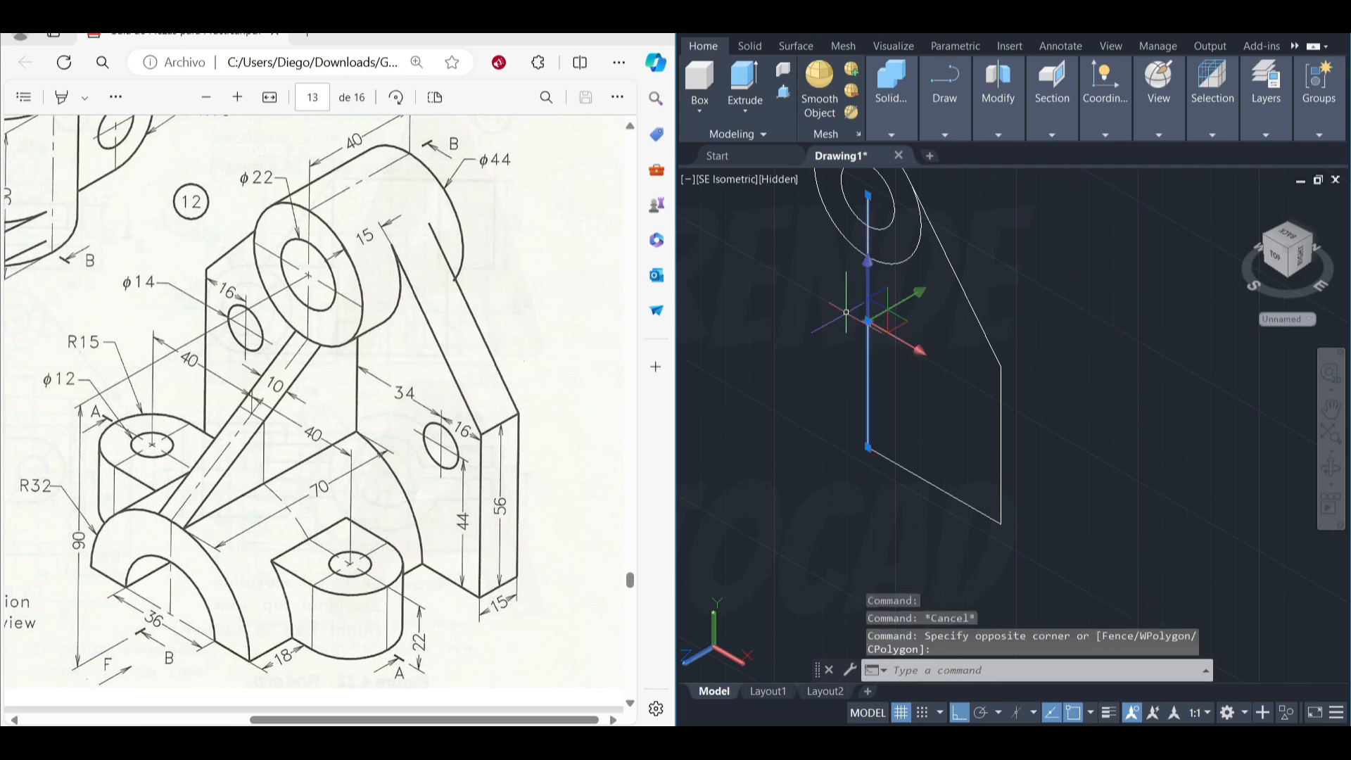
pyautogui.press('Delete')
# - Mirror the outer vertical and slanted lines about the vertical axis through the circles' centre, keeping the source objects
pyautogui.moveTo(944, 368); pyautogui.dragTo(929, 403, button='middle')
pyautogui.click(1027, 467)
pyautogui.click(942, 355)
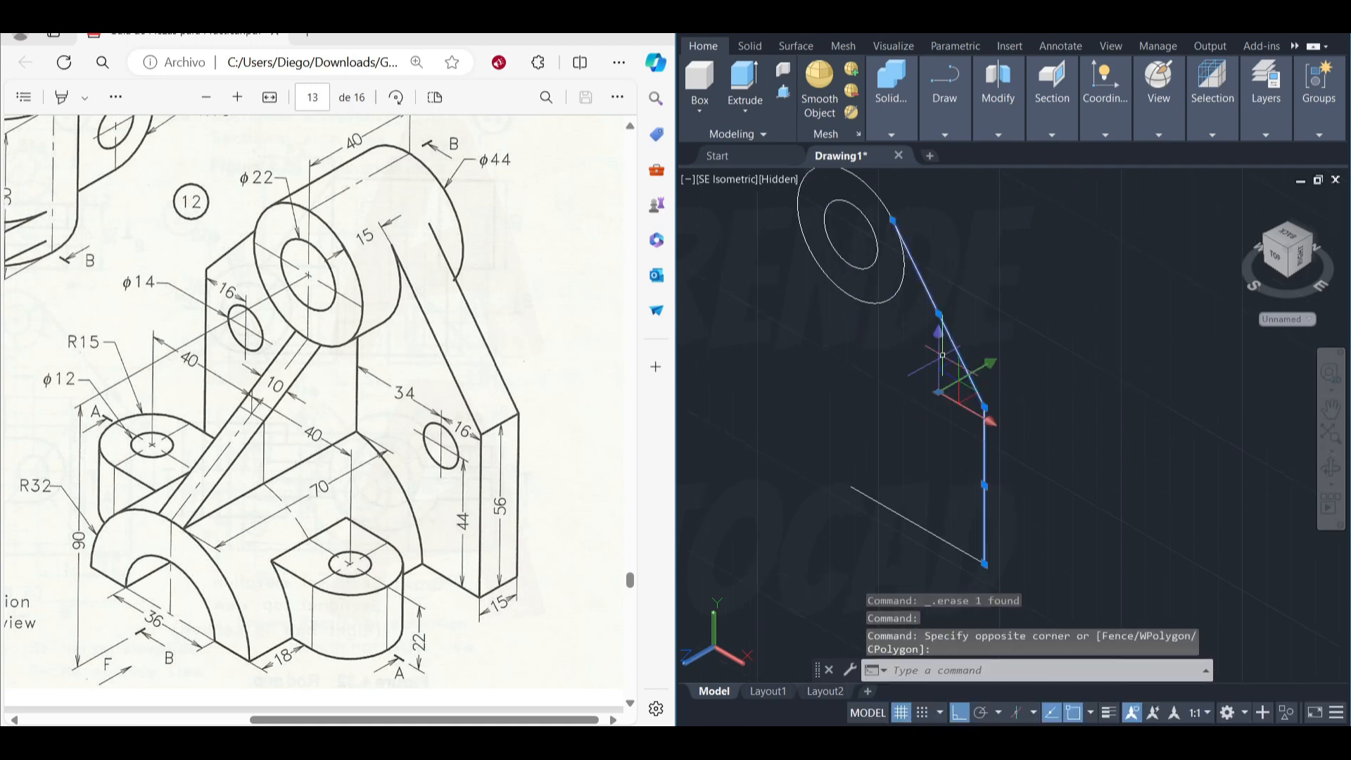
pyautogui.write('mi')
pyautogui.press('Return')
pyautogui.click(850, 244)
pyautogui.click(860, 386)
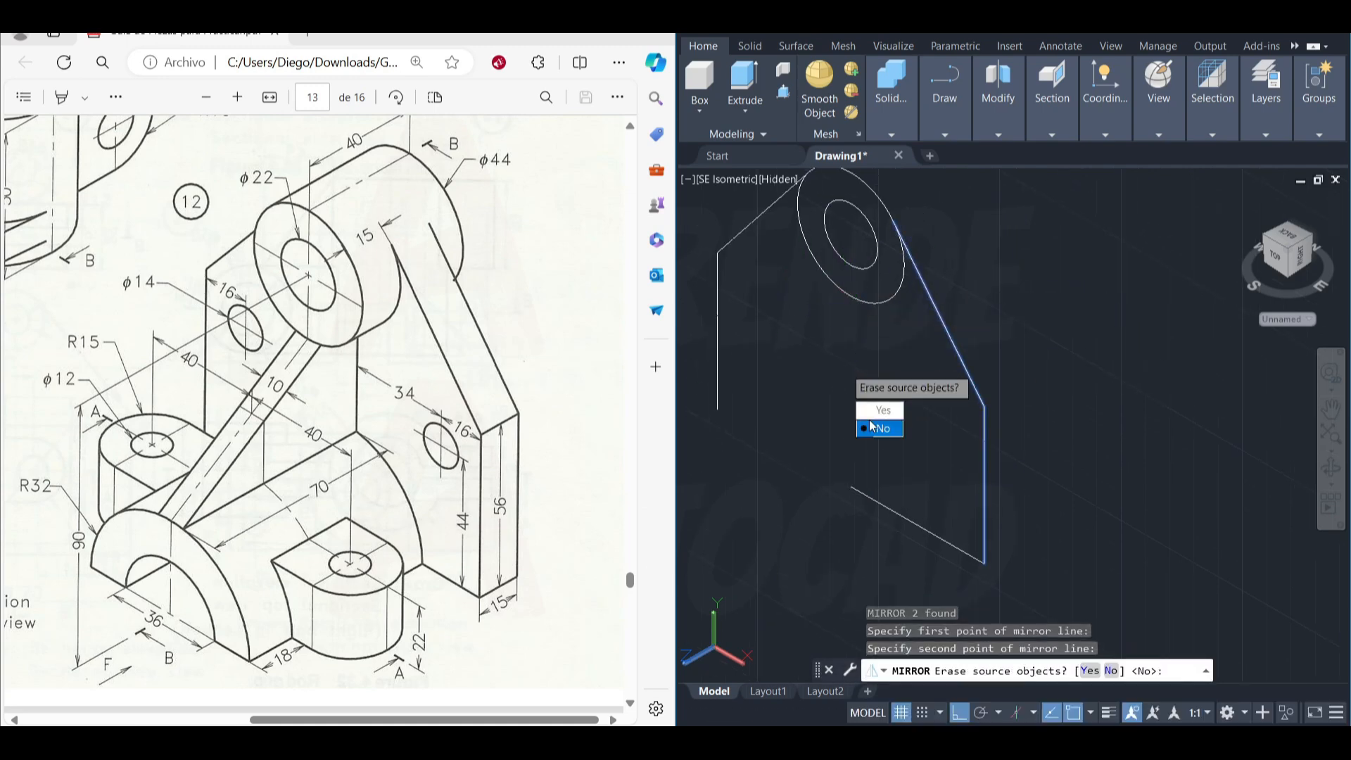
pyautogui.click(871, 427)
# - Extend the base line across to the mirrored vertical edge
pyautogui.click(821, 412)
pyautogui.click(720, 358)
pyautogui.click(716, 358)
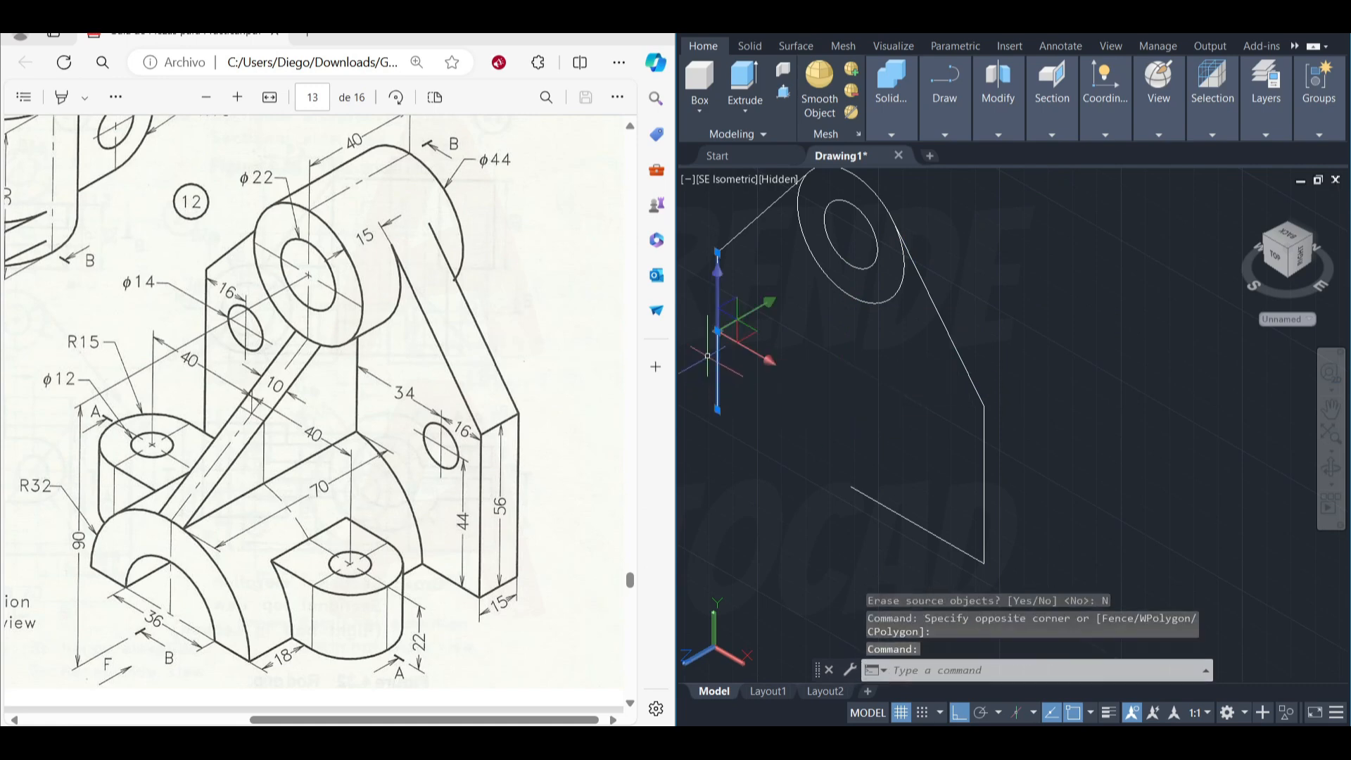
pyautogui.press('Return')
pyautogui.moveTo(868, 481); pyautogui.dragTo(837, 529)
pyautogui.press('Escape')
# - Draw a circle of diameter 36 centred on the midpoint of the base line
pyautogui.moveTo(846, 477); pyautogui.dragTo(918, 385, button='middle')
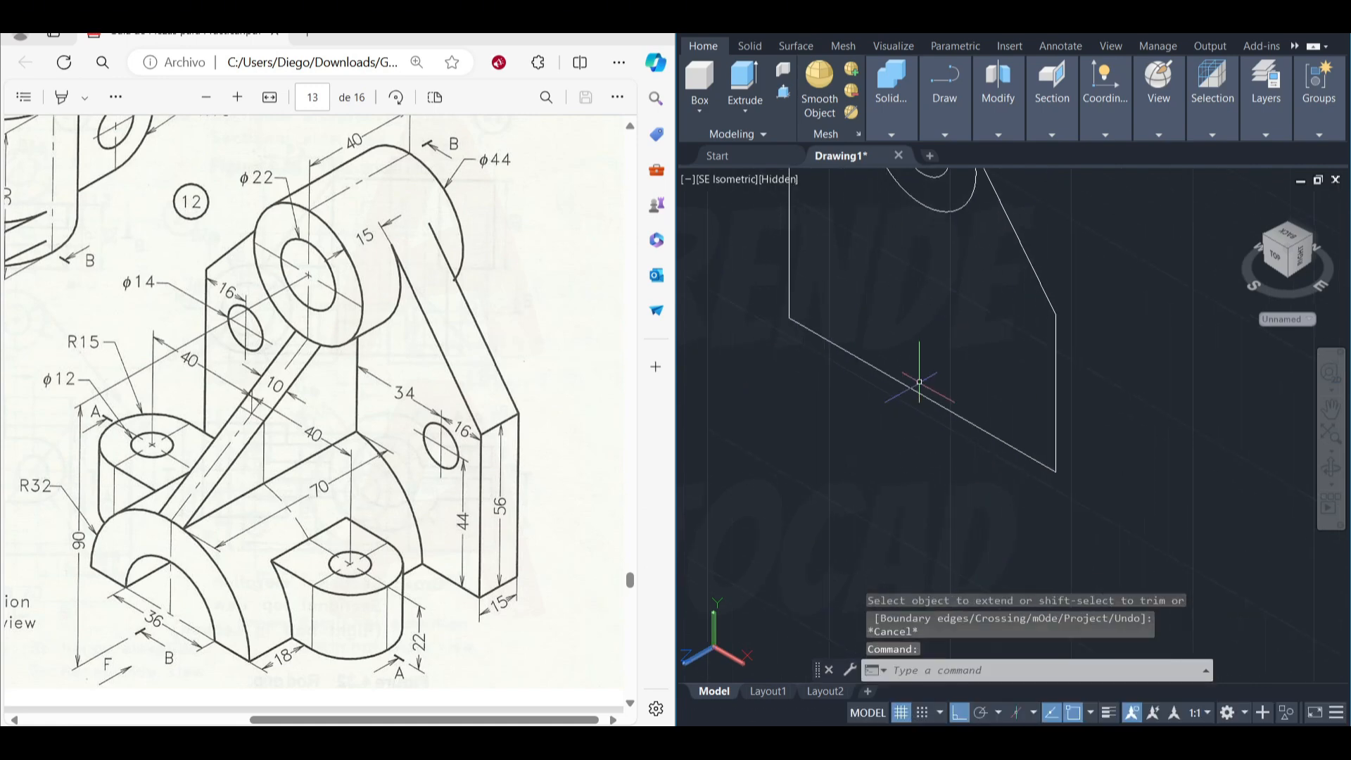
pyautogui.write('c')
pyautogui.press('Return')
pyautogui.click(923, 395)
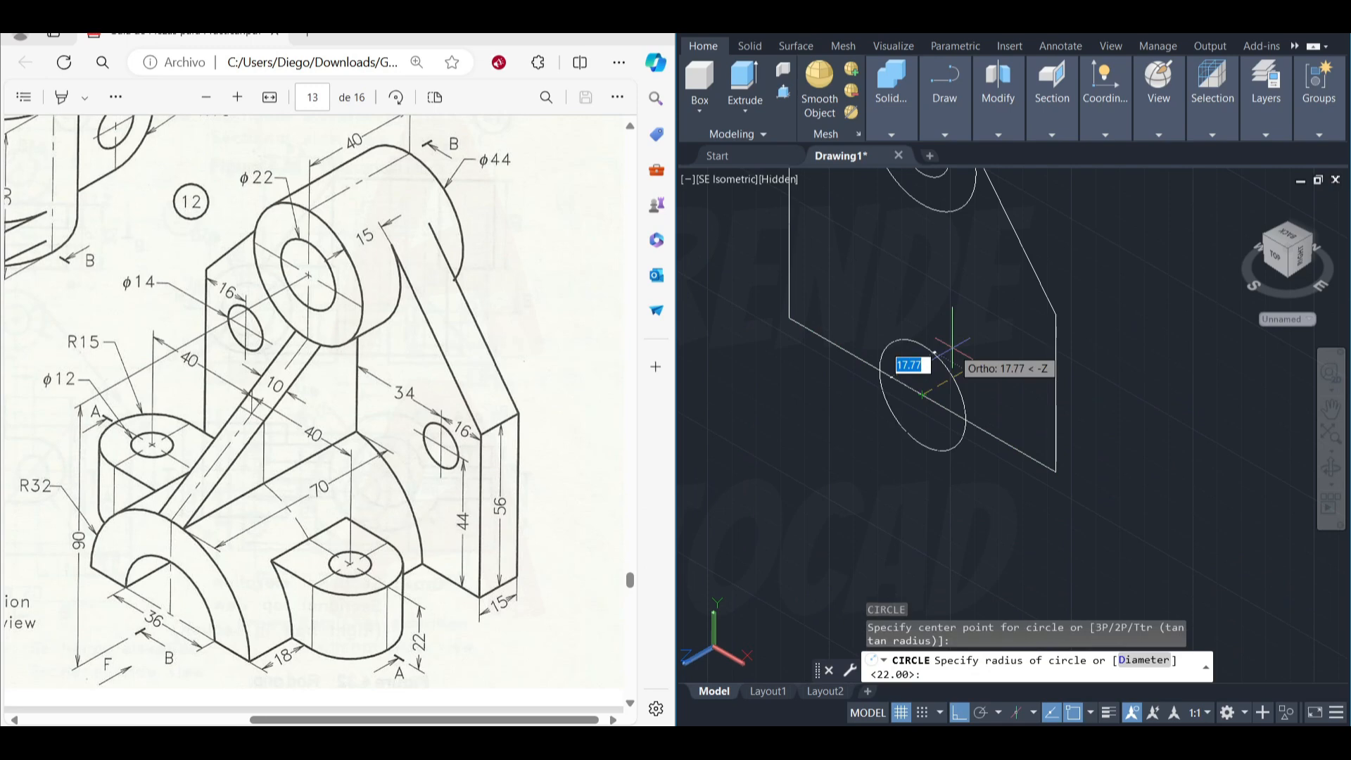
pyautogui.write('d')
pyautogui.press('Return')
pyautogui.press('Return')
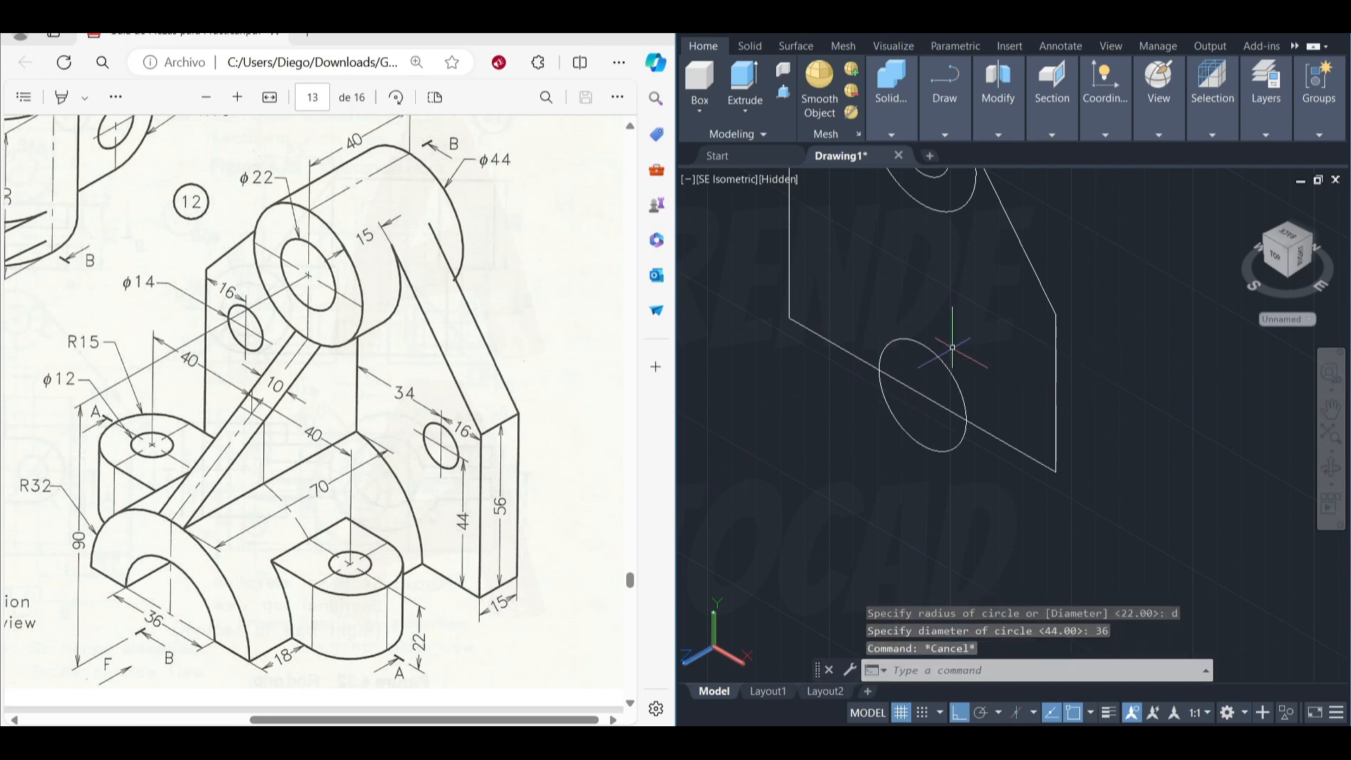
# - Draw a concentric circle of radius 32 around the diameter 36 circle at the base line's midpoint
pyautogui.press('Return')
pyautogui.click(923, 394)
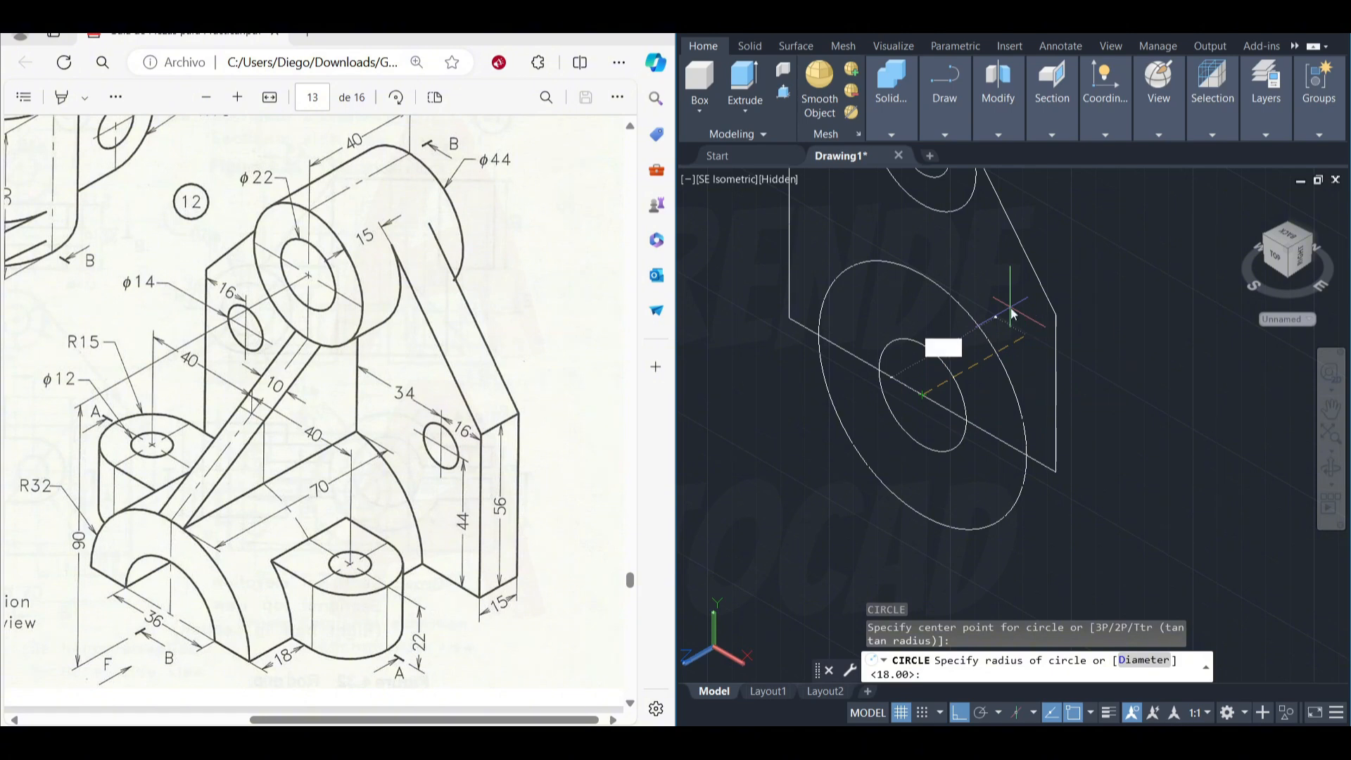
pyautogui.write('32')
pyautogui.press('Return')
# - Try to trim the two base circles and the base line segment inside them, and undo the trimming
pyautogui.write('tr')
pyautogui.press('Return')
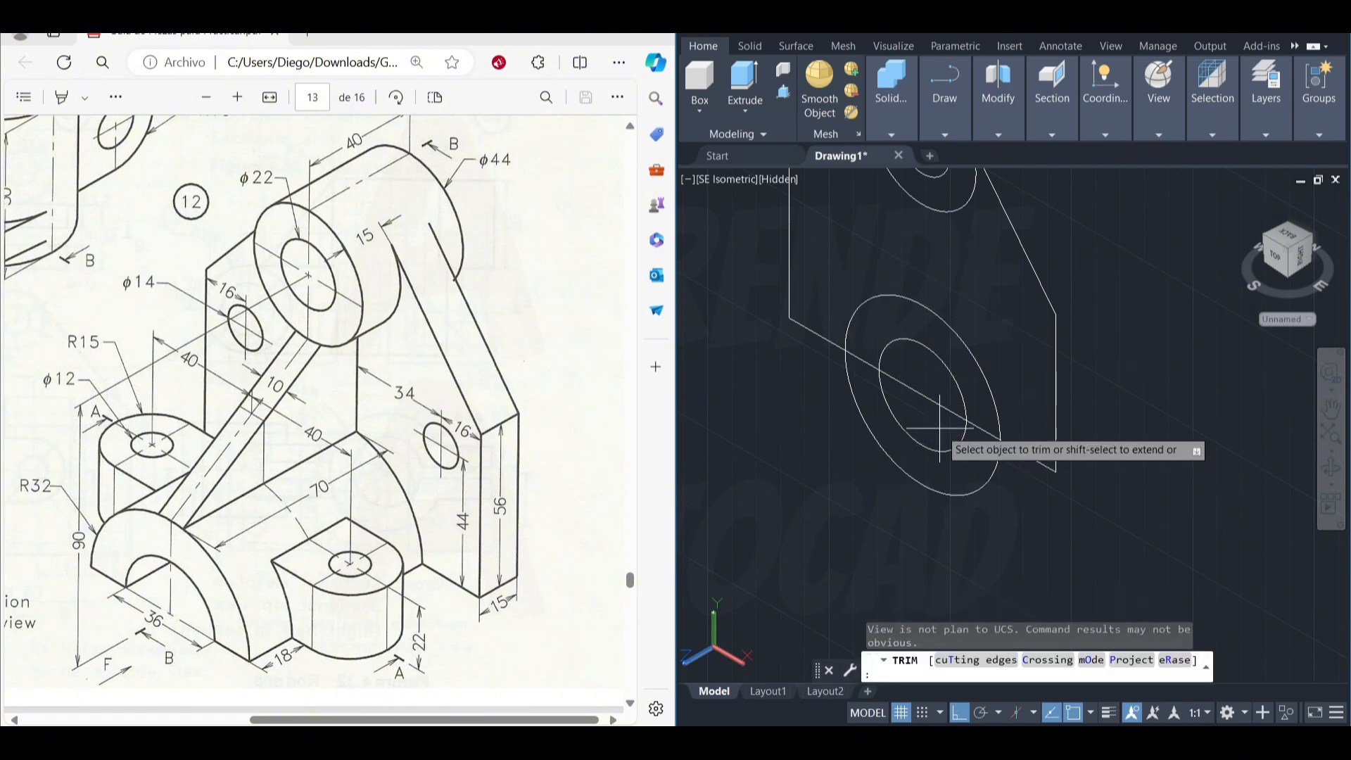
pyautogui.moveTo(936, 427); pyautogui.dragTo(876, 448)
pyautogui.moveTo(937, 396); pyautogui.dragTo(935, 422)
pyautogui.press('Escape')
pyautogui.moveTo(956, 385); pyautogui.dragTo(948, 410, button='middle')
pyautogui.hotkey('ctrl', 'z')
pyautogui.hotkey('ctrl', 'z')
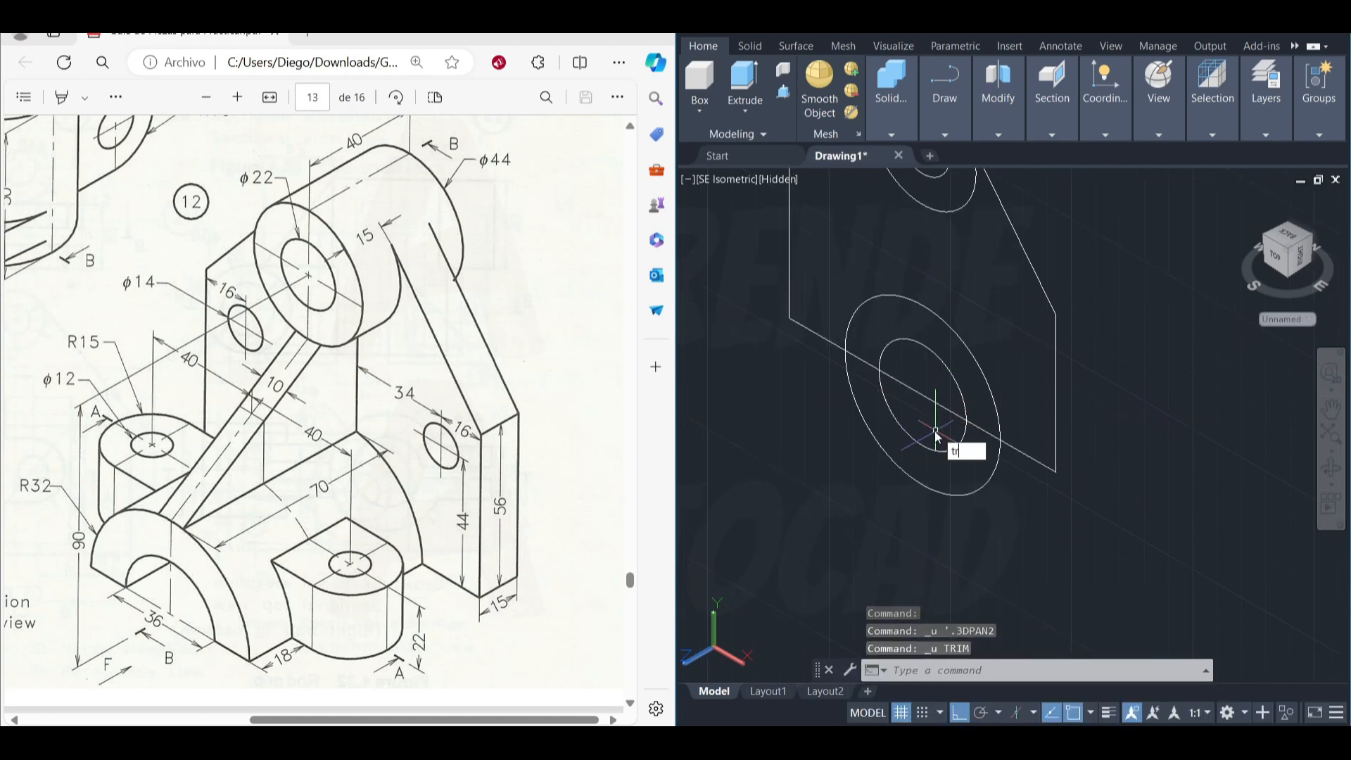
# - Trim away the halves of both base circles that lie below the base line
pyautogui.write('tr')
pyautogui.press('Return')
pyautogui.moveTo(936, 434)
pyautogui.mouseDown()
pyautogui.moveTo(865, 486)
pyautogui.moveTo(855, 470)
pyautogui.mouseUp()
pyautogui.press('Escape')
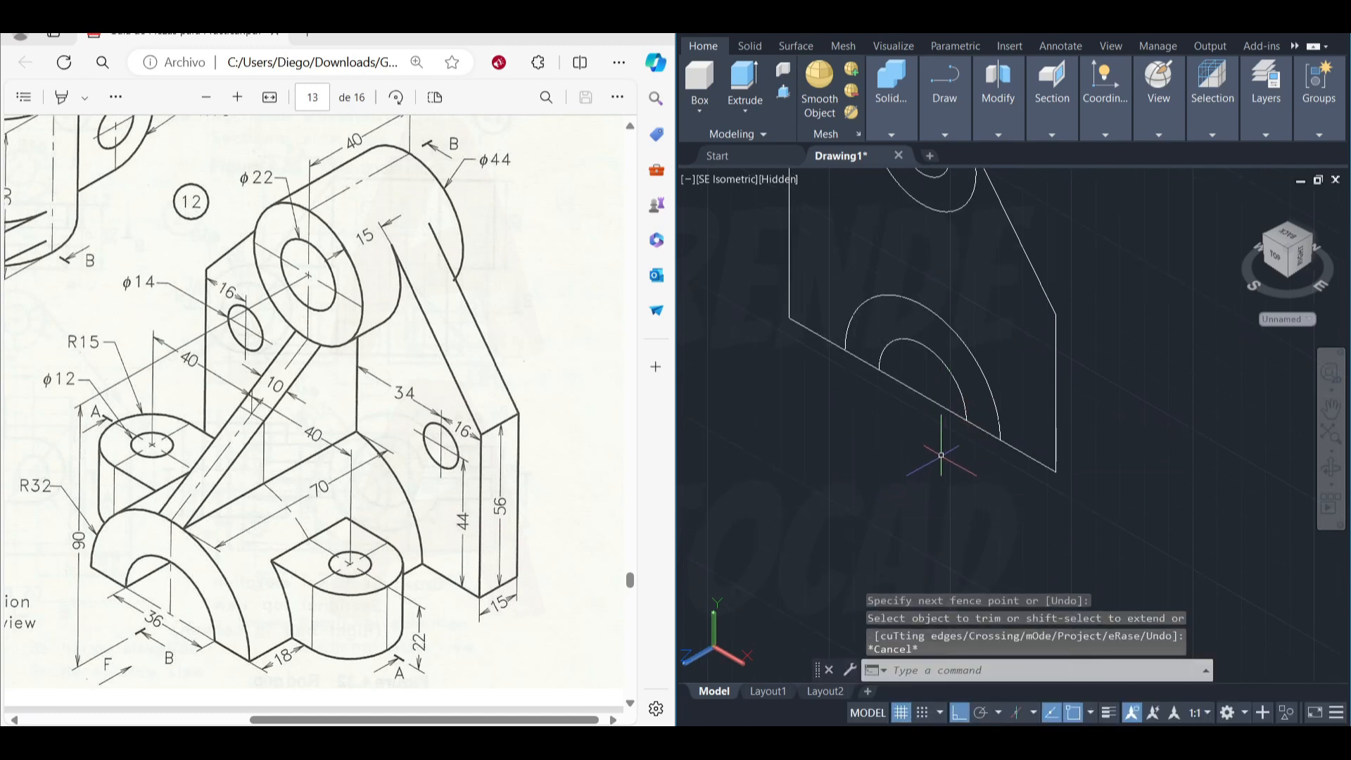
# - Switch to the browser to check the countdown timer and return to the AutoCAD drawing
pyautogui.moveTo(953, 452); pyautogui.dragTo(872, 537, button='middle')
pyautogui.moveTo(912, 423); pyautogui.dragTo(944, 408, button='middle')
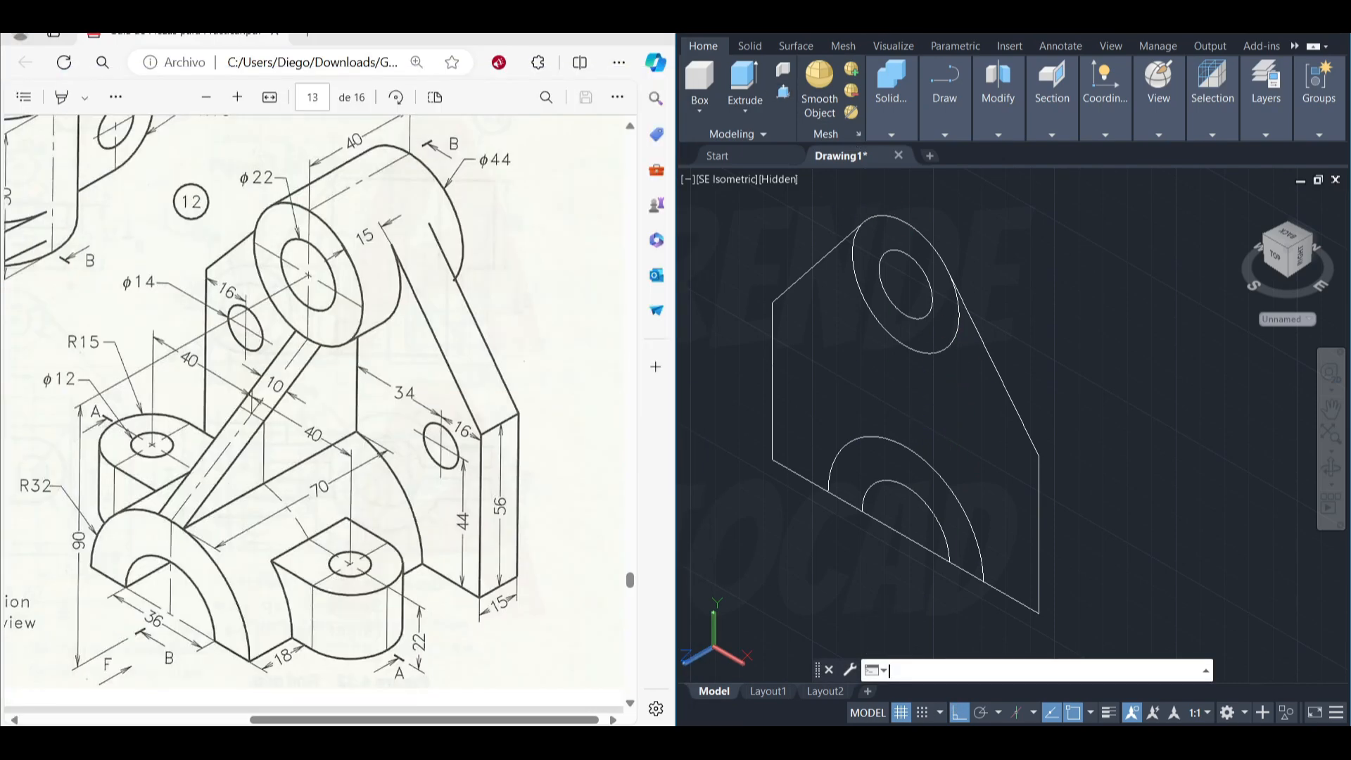
pyautogui.hotkey('alt', 'Tab')
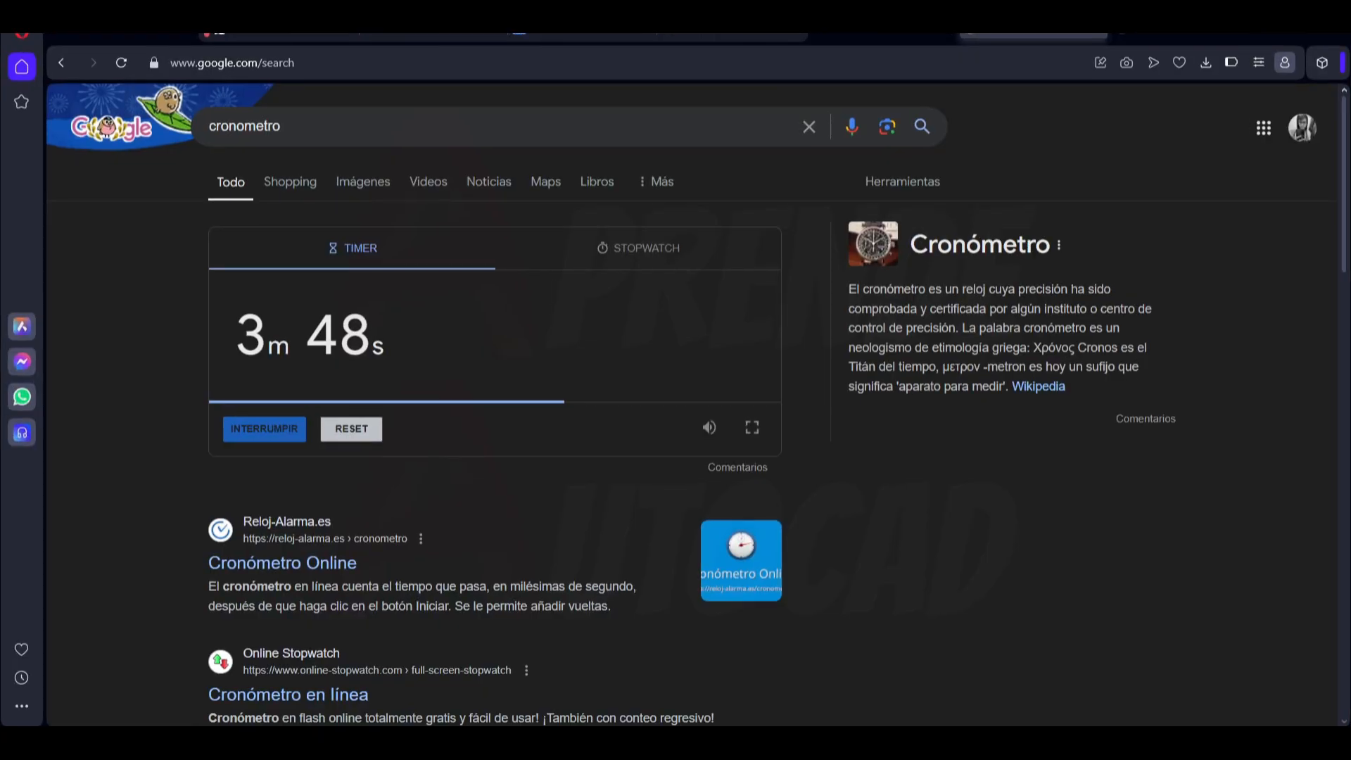
pyautogui.hotkey('alt', 'Tab')
pyautogui.press('Escape')
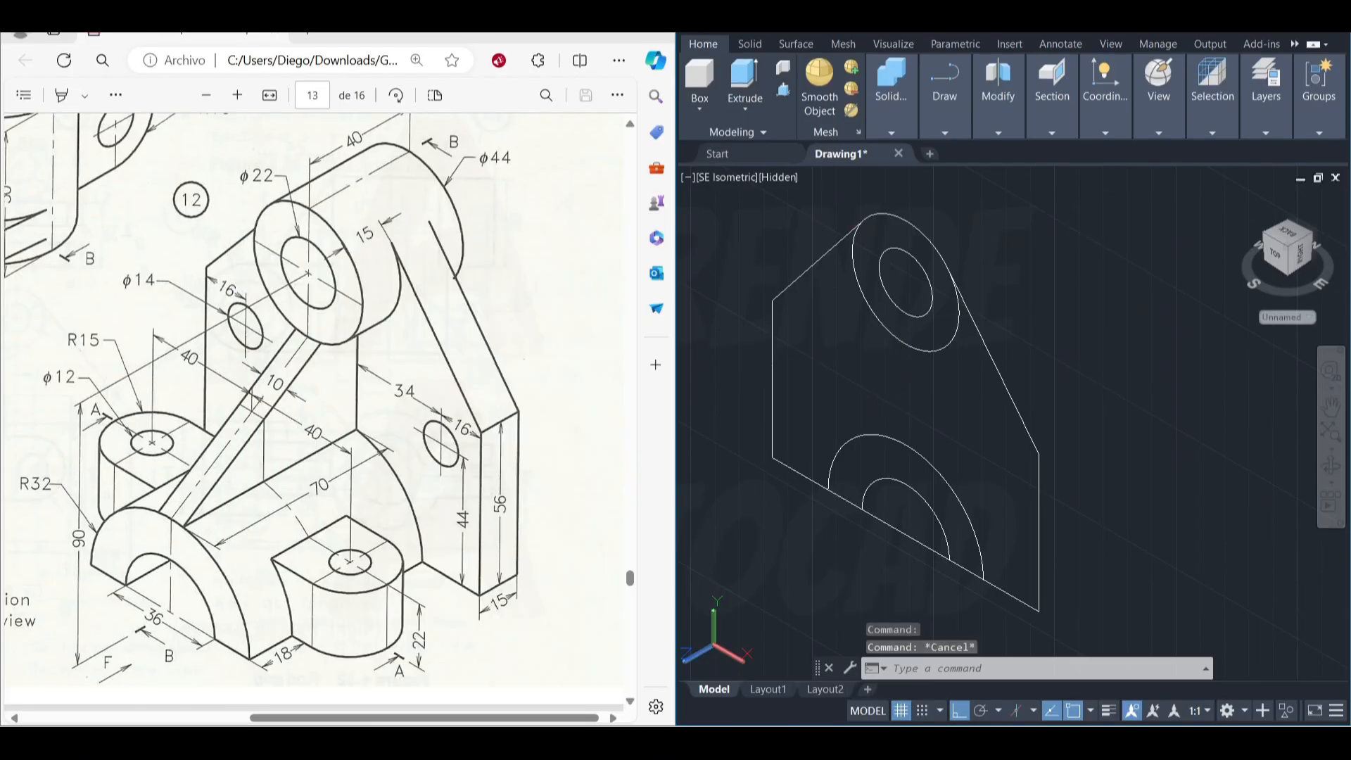
# - Presspull the plate area between the large circle and the outer base arch backward by 15 units
pyautogui.click(783, 90)
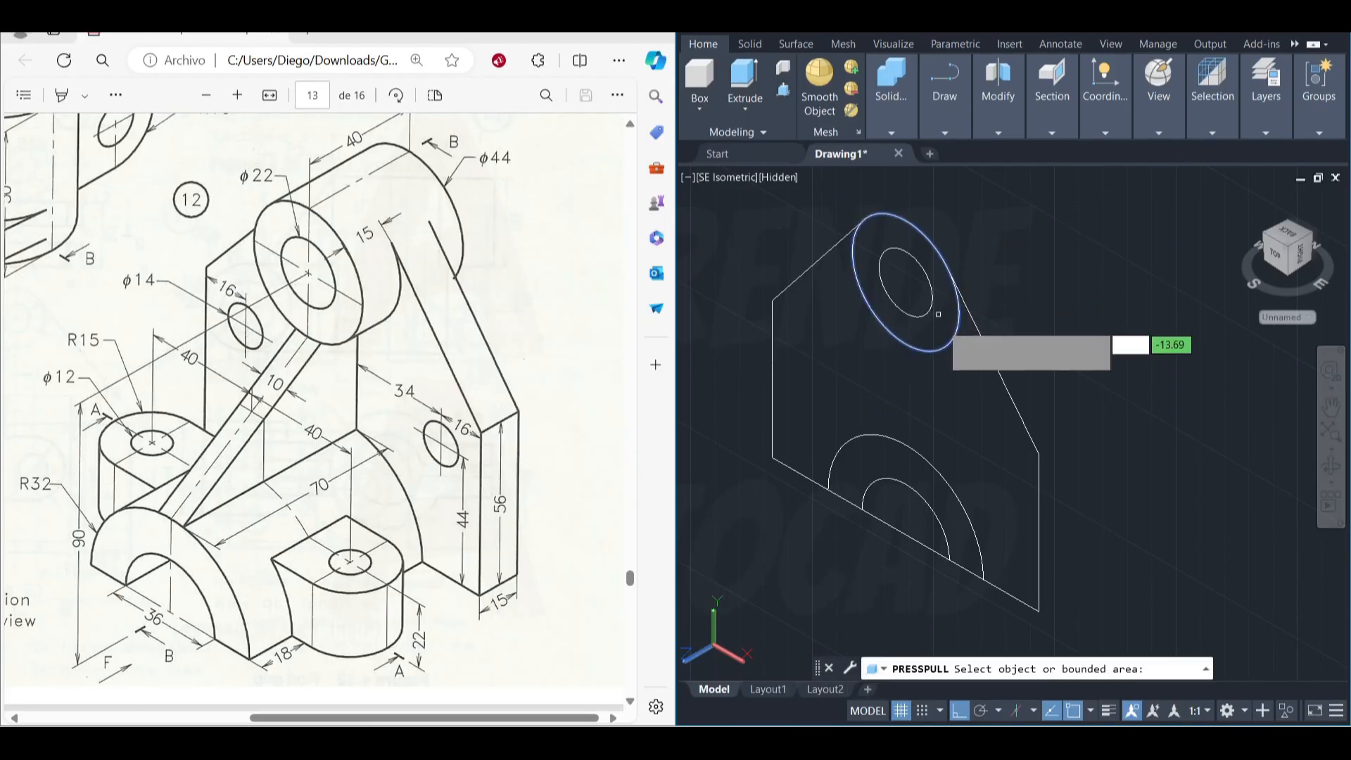
pyautogui.click(953, 397)
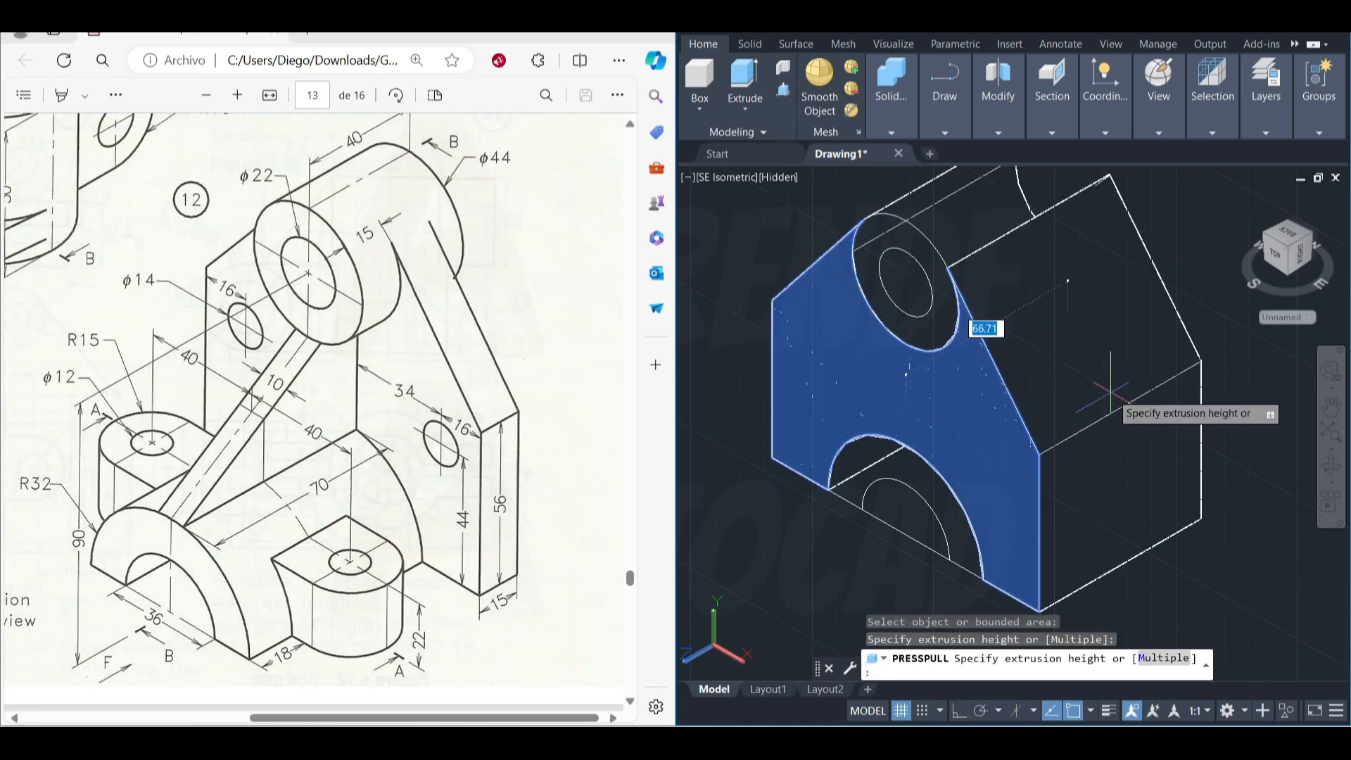
pyautogui.click(1112, 399)
# - Presspull the ring between the two upper circles backward by 40 units to form a hollow cylinder
pyautogui.click(925, 236)
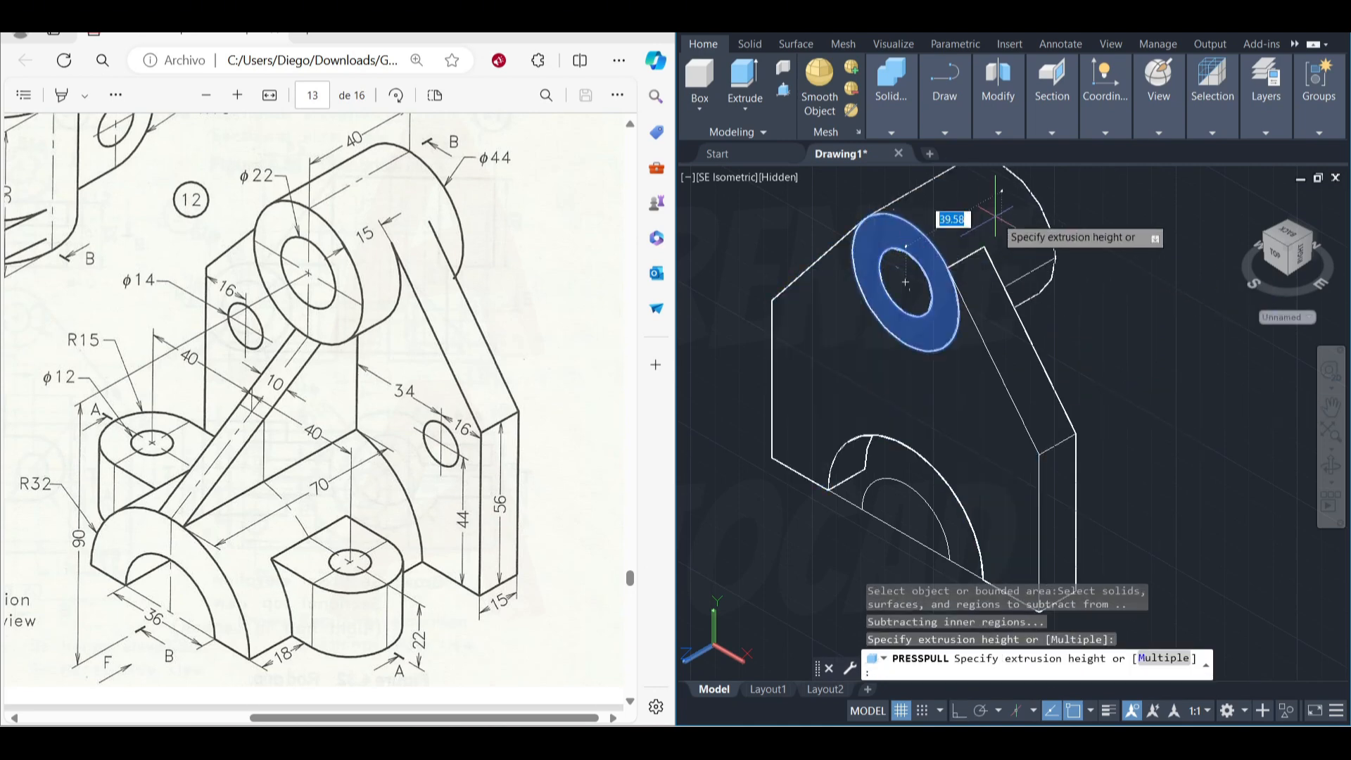
pyautogui.write('40')
pyautogui.press('Return')
pyautogui.press('Return')
# - Try to move the hollow cylinder 25 units forward along its axis, and undo the move
pyautogui.click(999, 230)
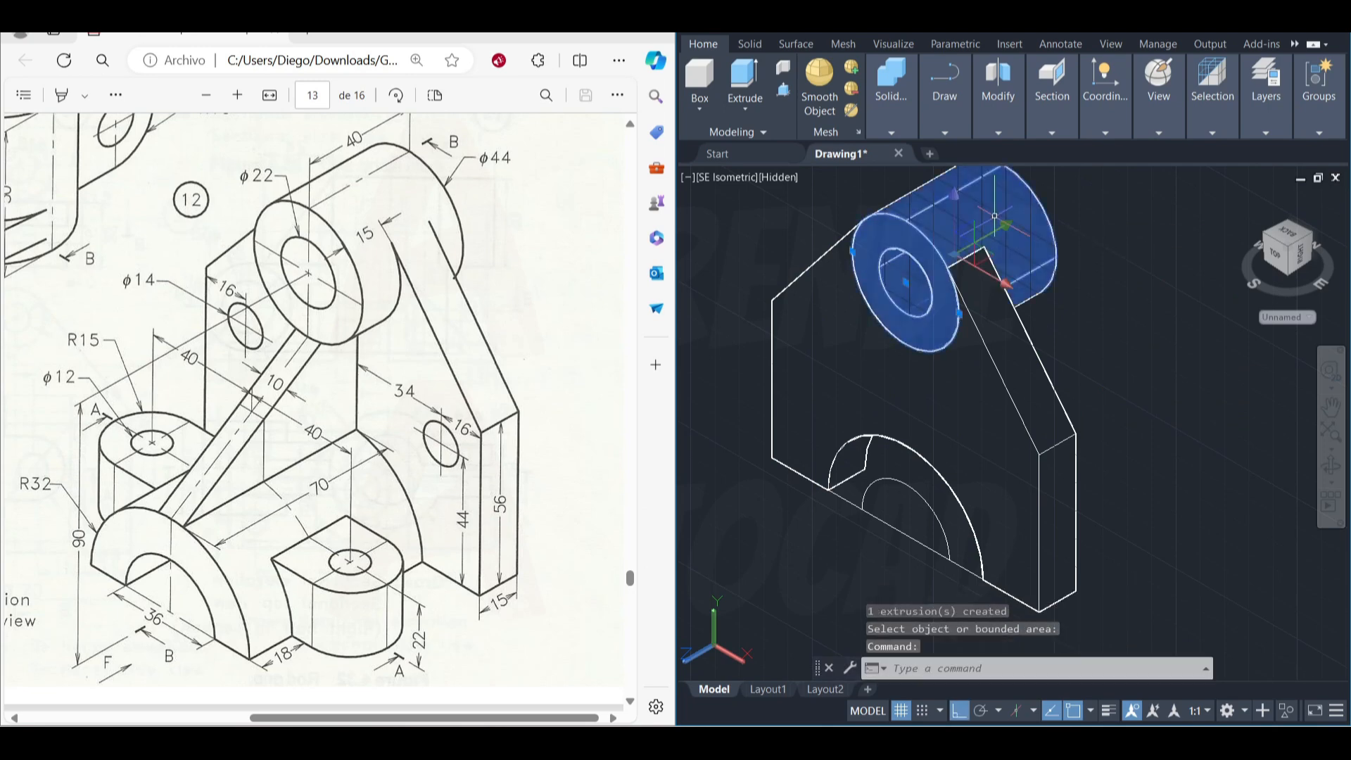
pyautogui.moveTo(1006, 237); pyautogui.dragTo(1014, 277, button='middle')
pyautogui.click(1018, 265)
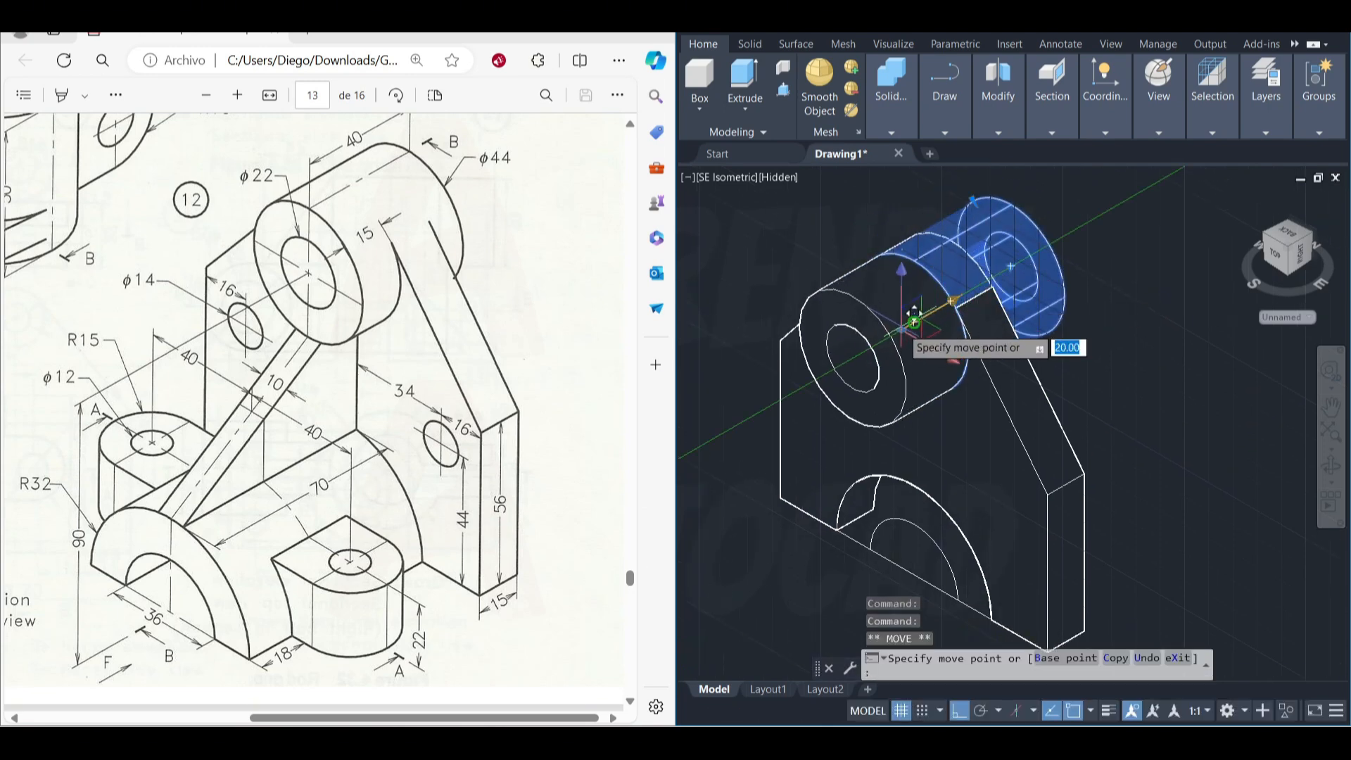
pyautogui.press('Return')
pyautogui.hotkey('ctrl', 'z')
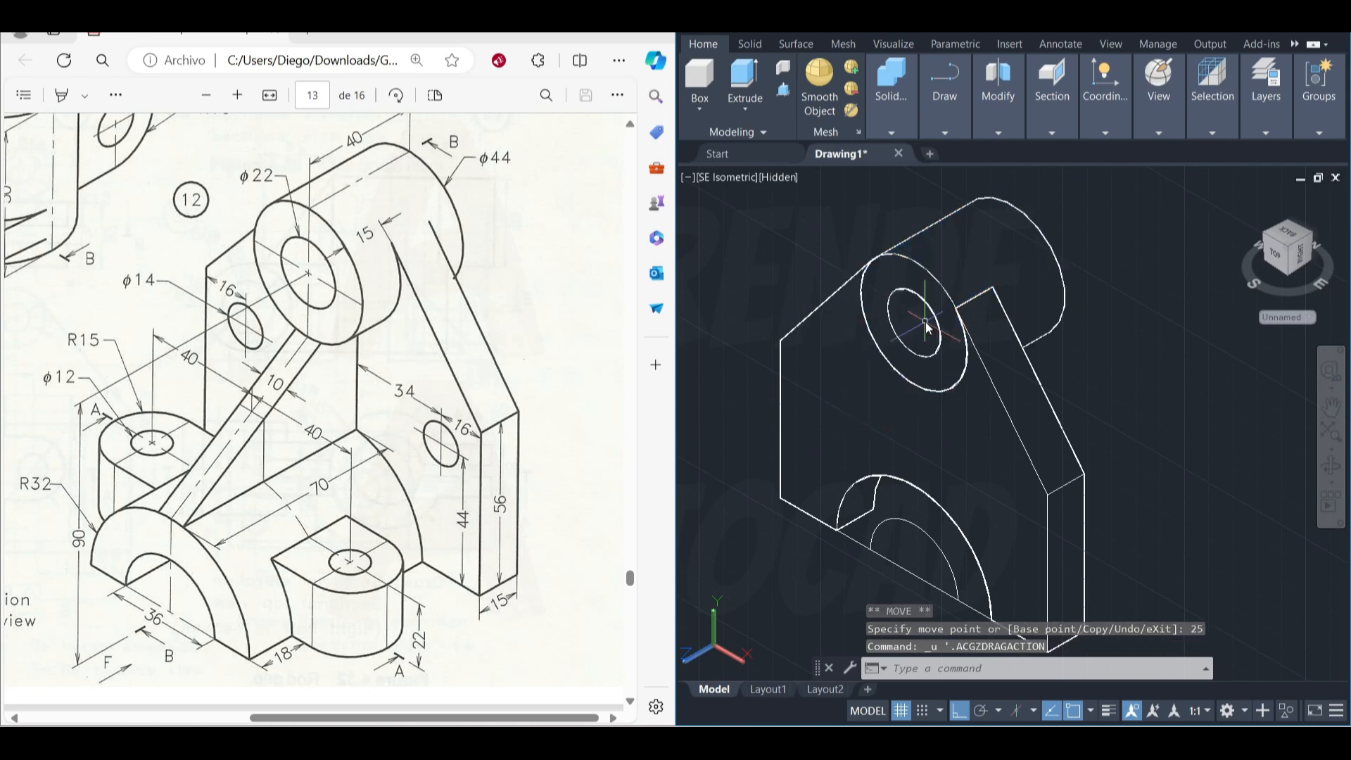
# - Try to move the hollow cylinder 12 units forward along its axis, and undo the move
pyautogui.click(1019, 269)
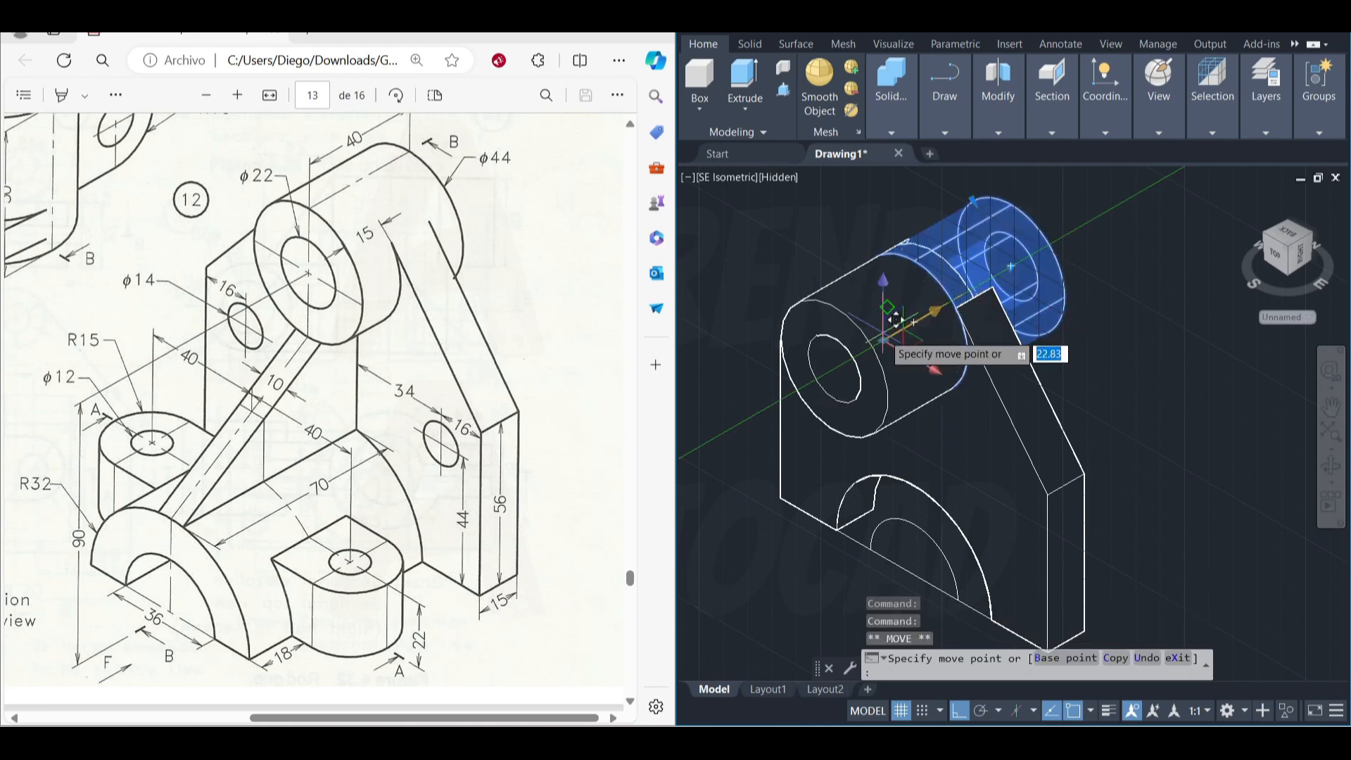
pyautogui.press('Return')
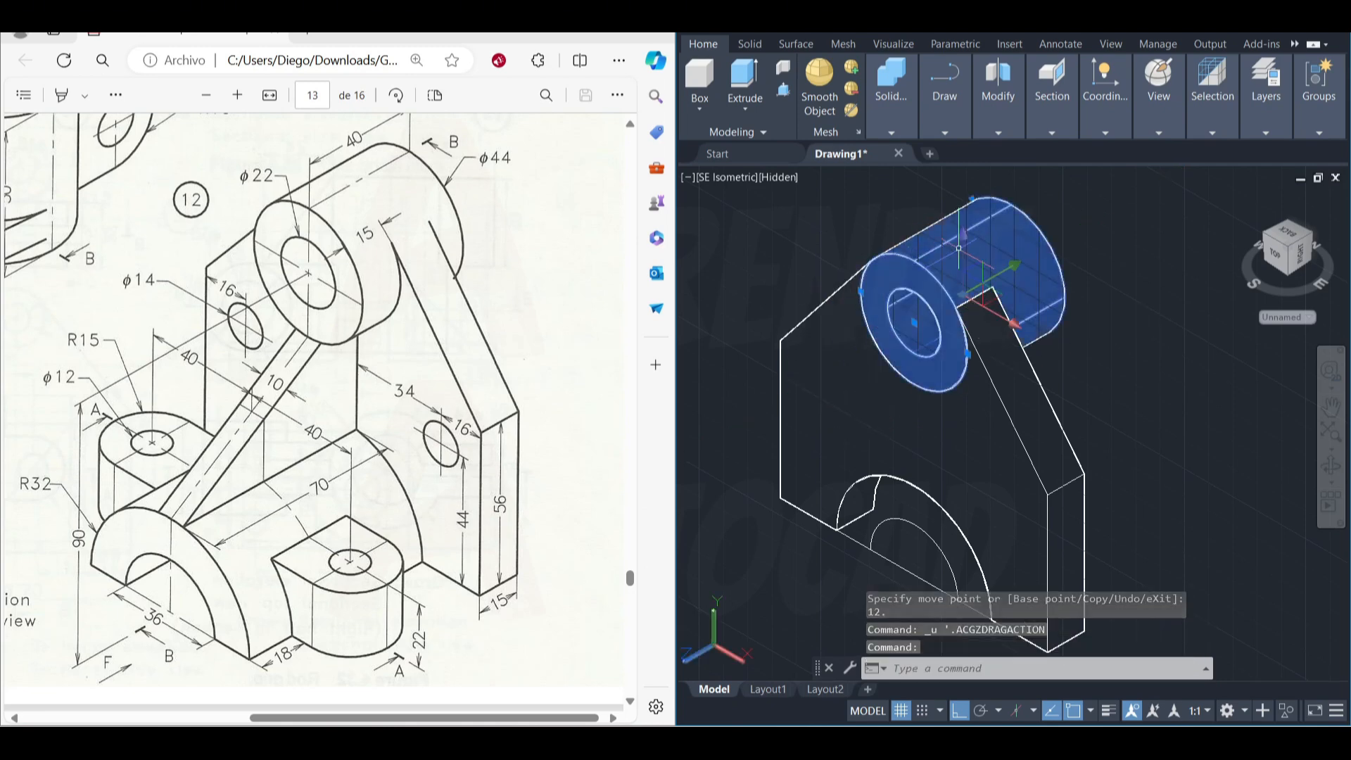
pyautogui.click(914, 323)
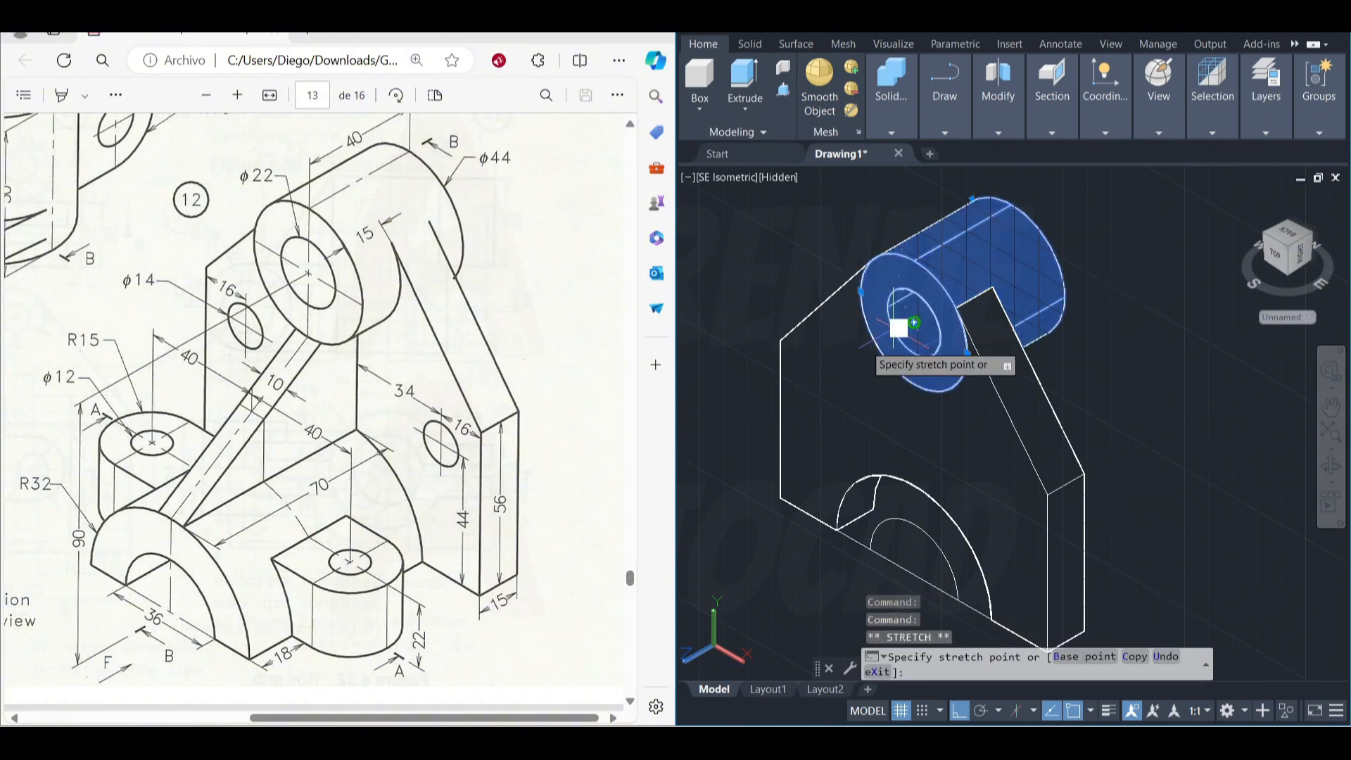
pyautogui.press('Escape')
pyautogui.press('Escape')
pyautogui.press('Escape')
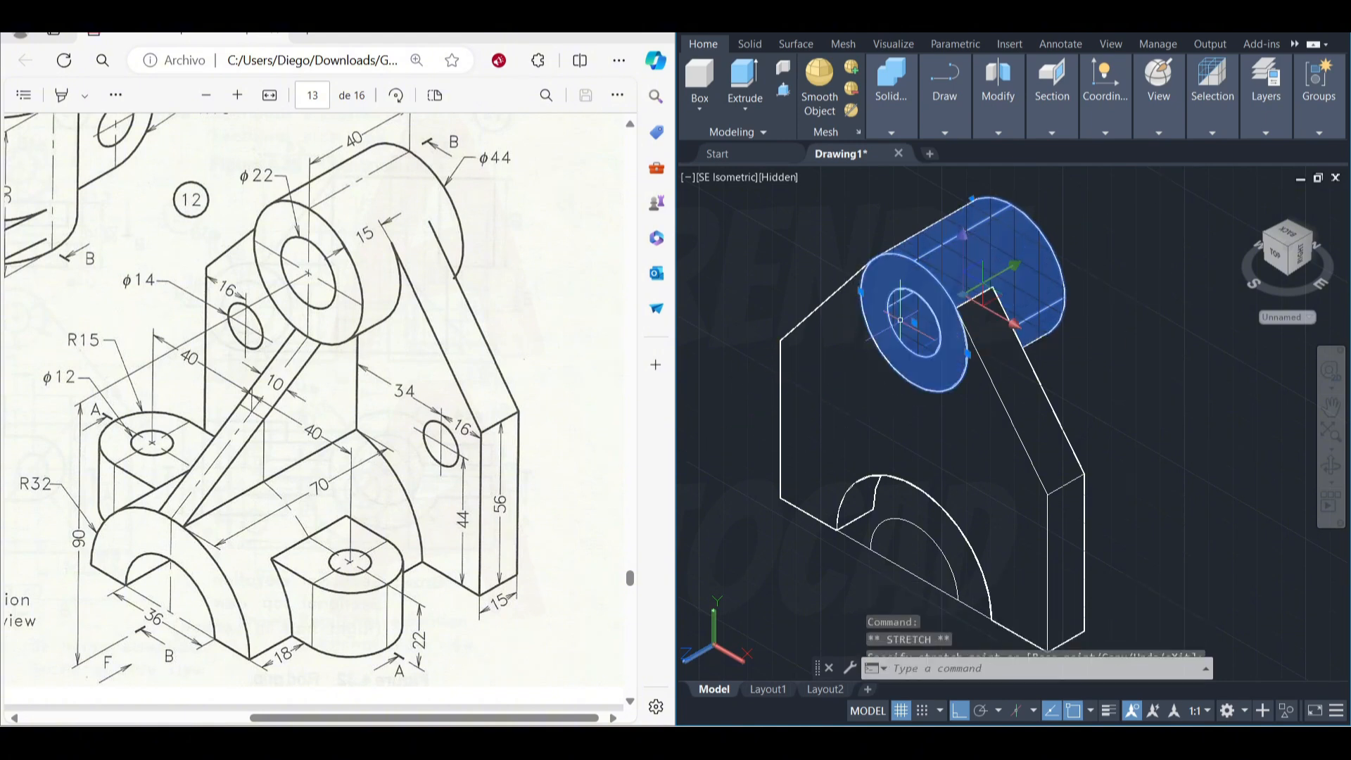
# - Move the hollow cylinder 12.5 units forward along its axis so it projects from both sides of the plate
pyautogui.click(1023, 273)
pyautogui.click(963, 292)
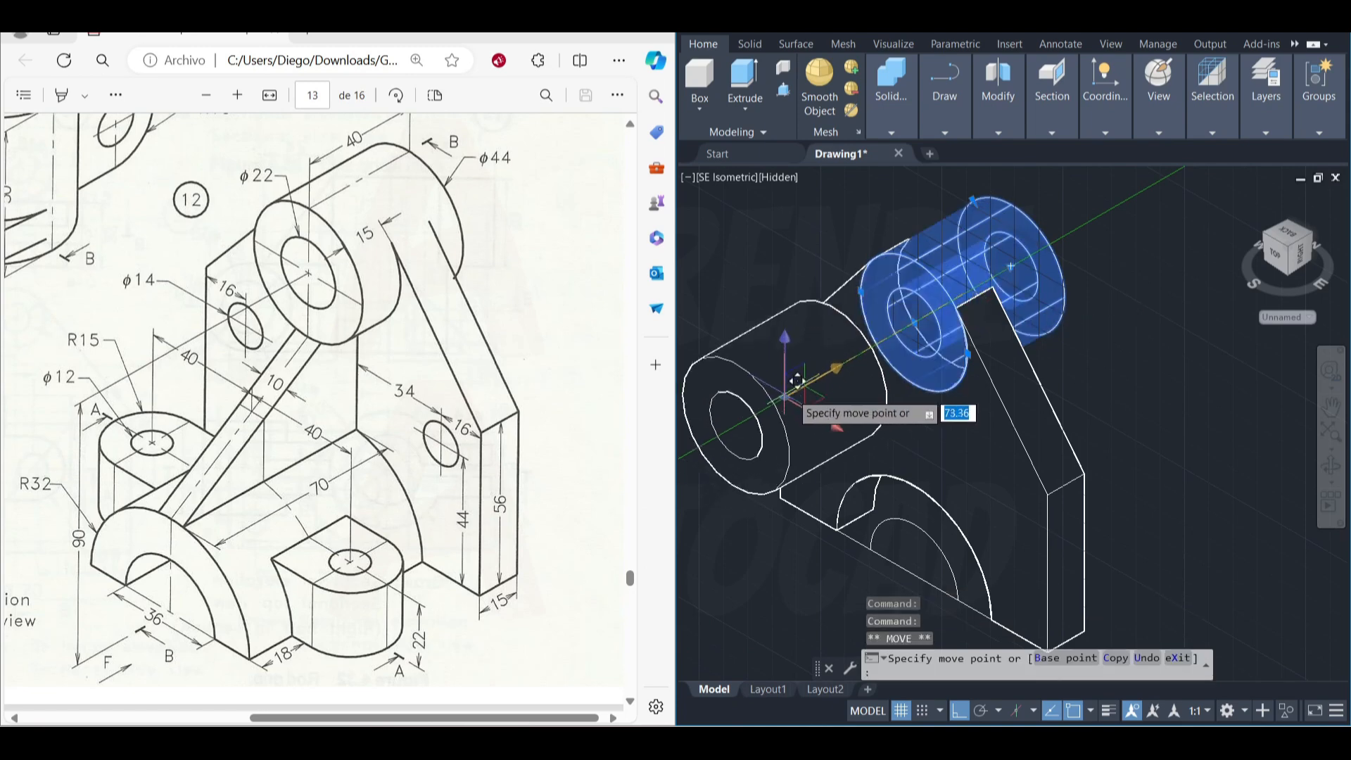
pyautogui.press('Return')
pyautogui.press('Escape')
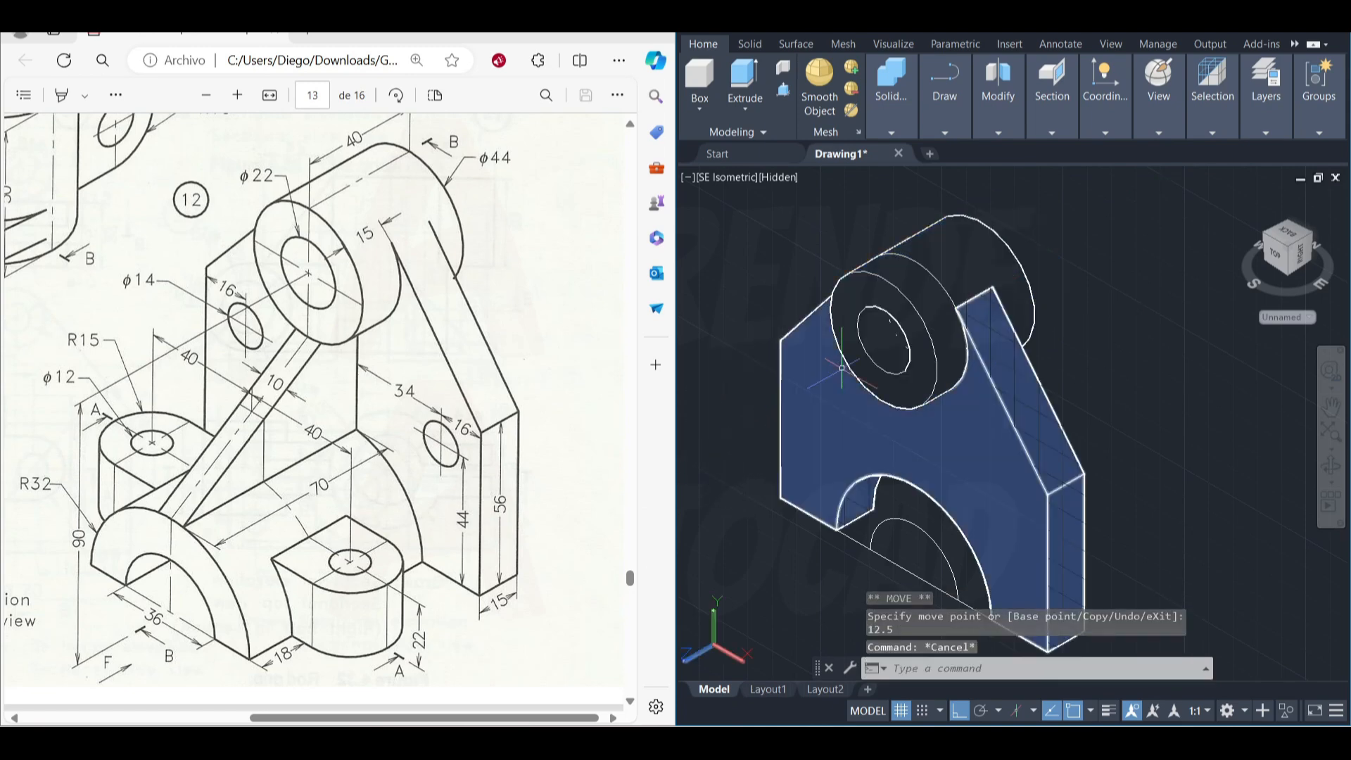
pyautogui.moveTo(916, 381); pyautogui.dragTo(895, 344, button='middle')
pyautogui.scroll(4, 918, 357)
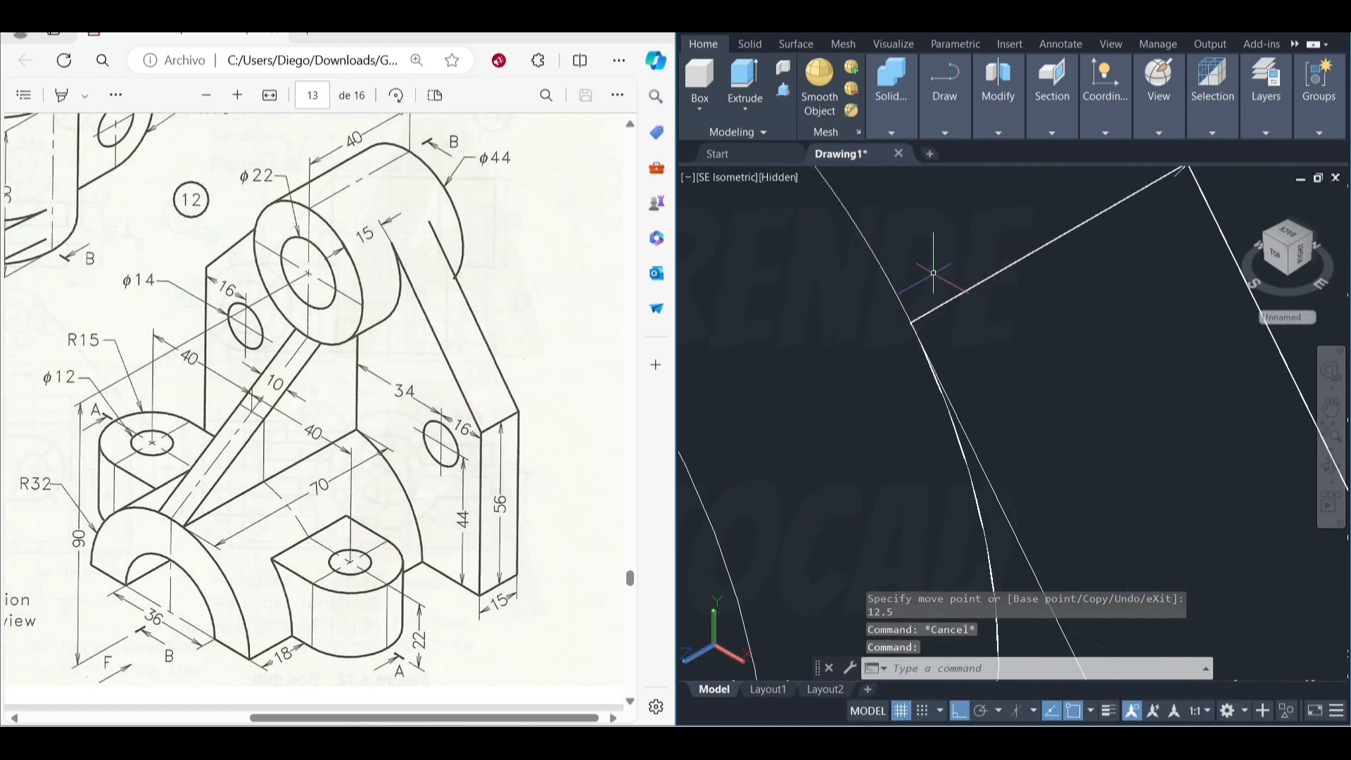
# - Presspull the half ring at the plate's base 15 units backward through the plate thickness
pyautogui.scroll(-5, 944, 346)
pyautogui.scroll(3, 943, 346)
pyautogui.scroll(-2, 943, 347)
pyautogui.moveTo(943, 346); pyautogui.dragTo(956, 370, button='middle')
pyautogui.moveTo(956, 370); pyautogui.dragTo(935, 336, button='middle')
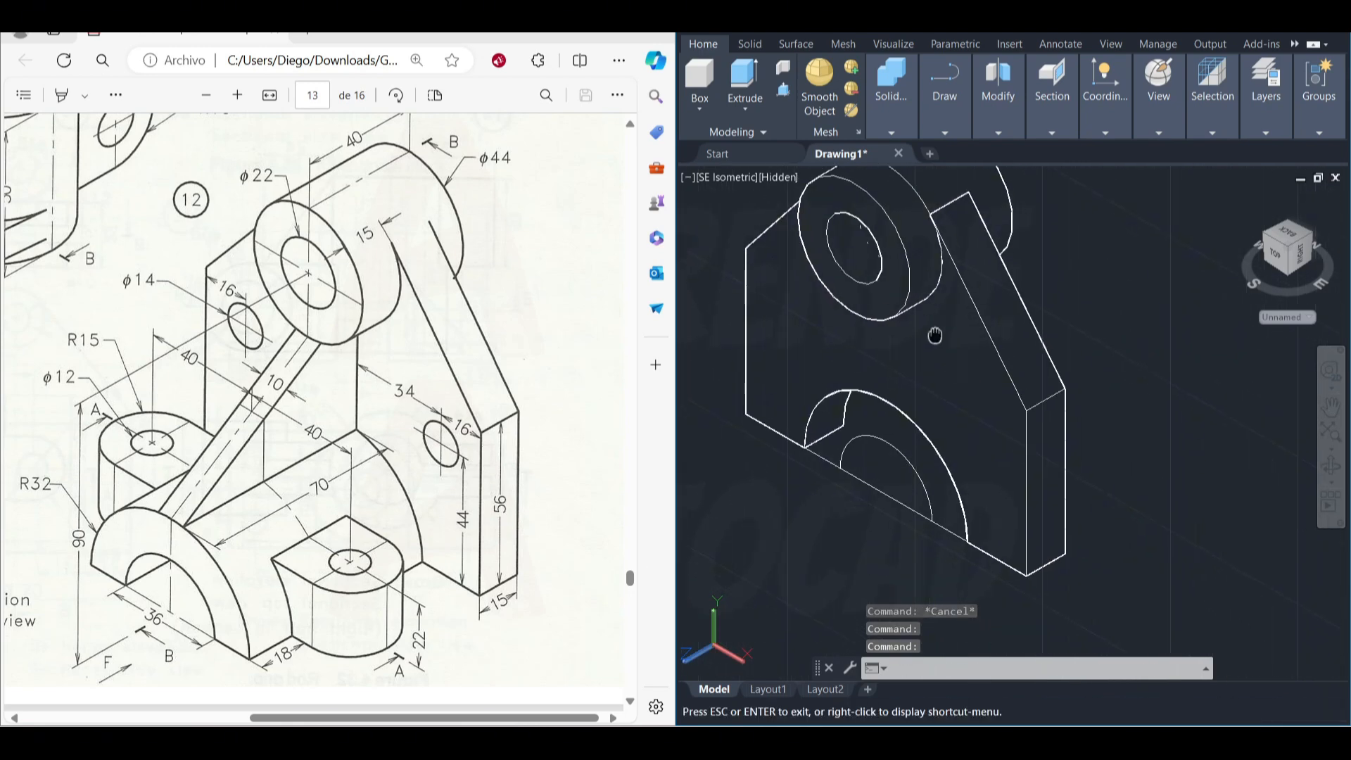
pyautogui.click(783, 88)
pyautogui.scroll(2, 908, 313)
pyautogui.click(943, 394)
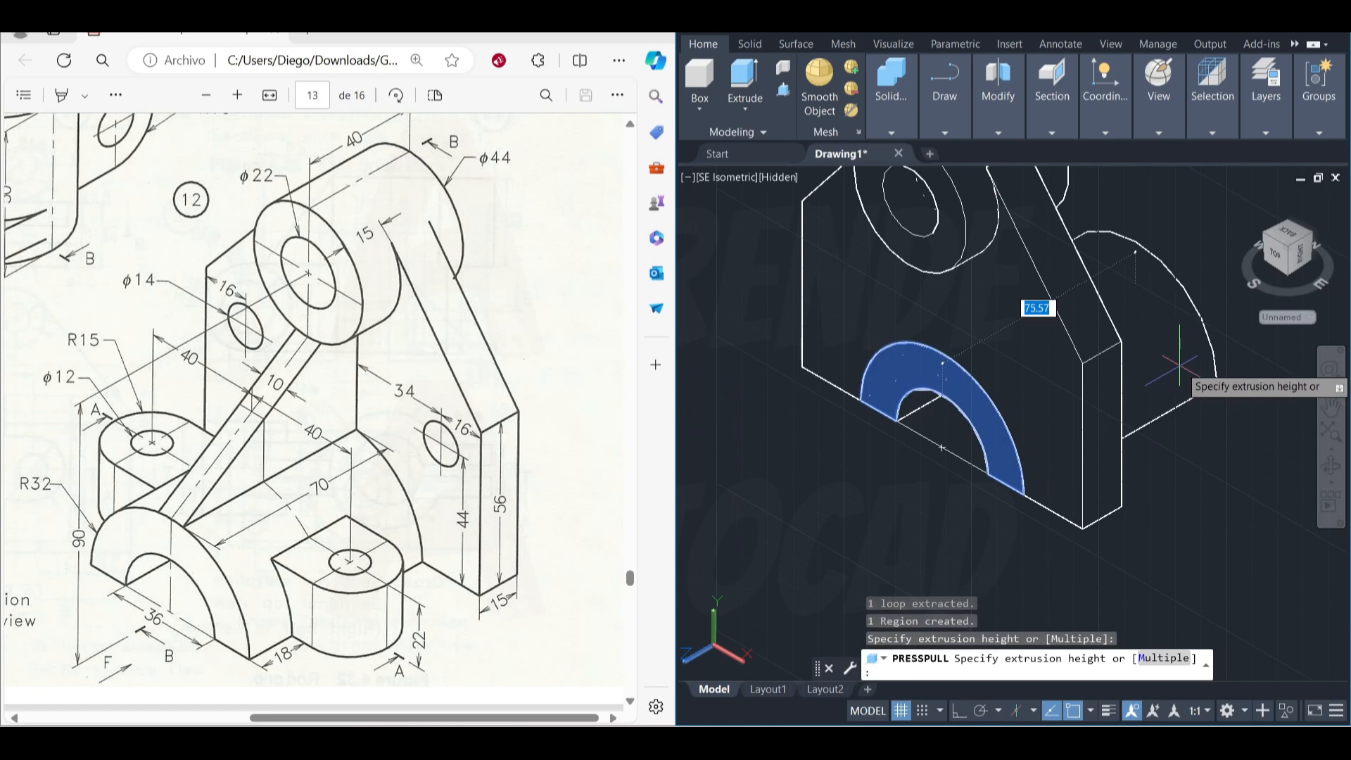
pyautogui.write('15')
pyautogui.press('Return')
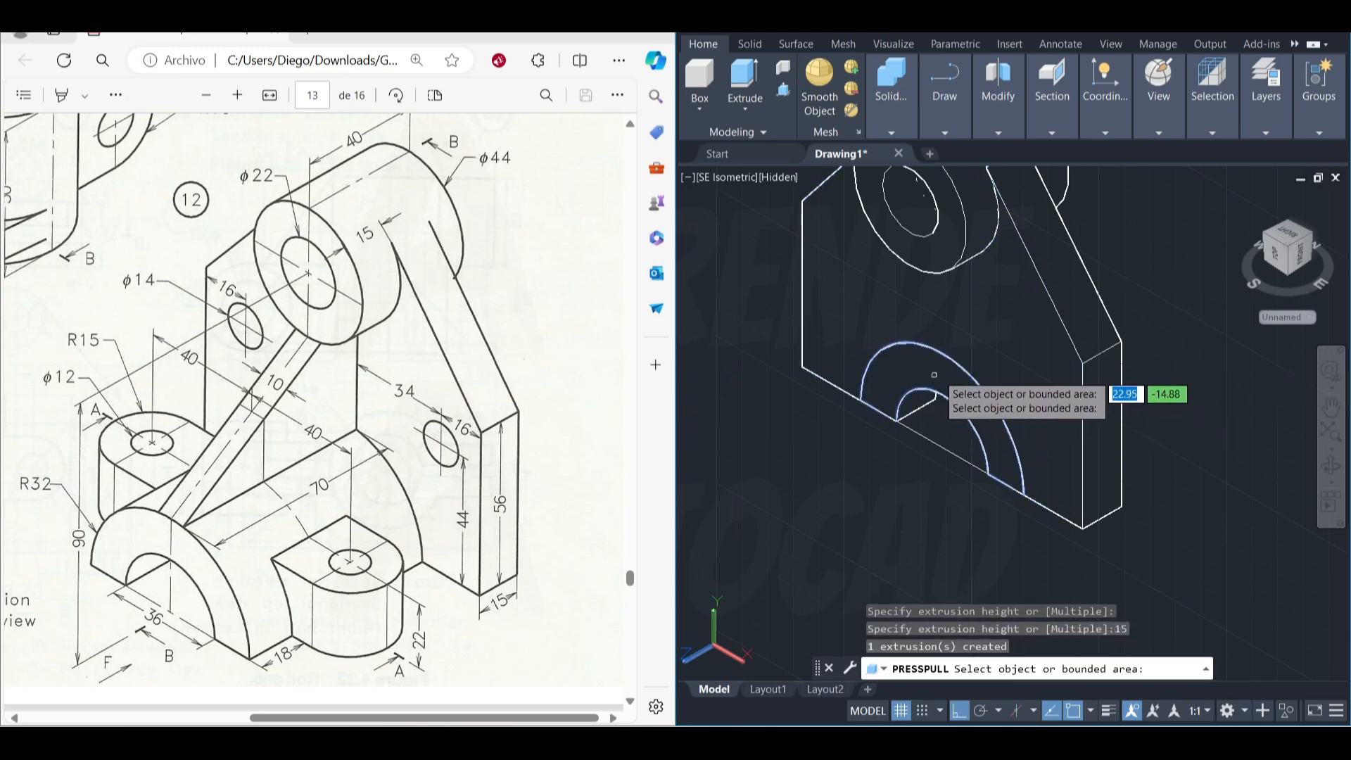
# - Presspull the half-ring area on the plate's front face forward by 70 units to form the half cylinder
pyautogui.click(980, 424)
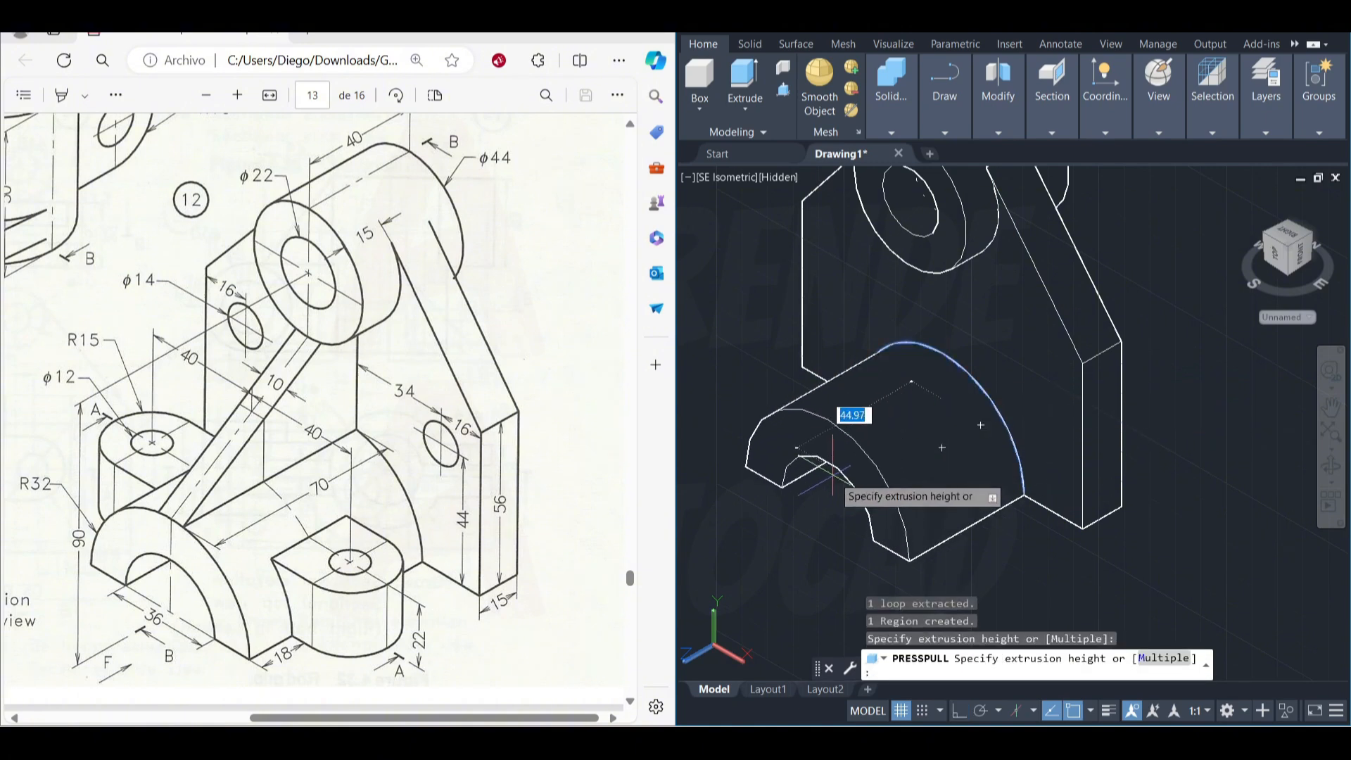
pyautogui.write('70')
pyautogui.press('Return')
pyautogui.scroll(-2, 862, 433)
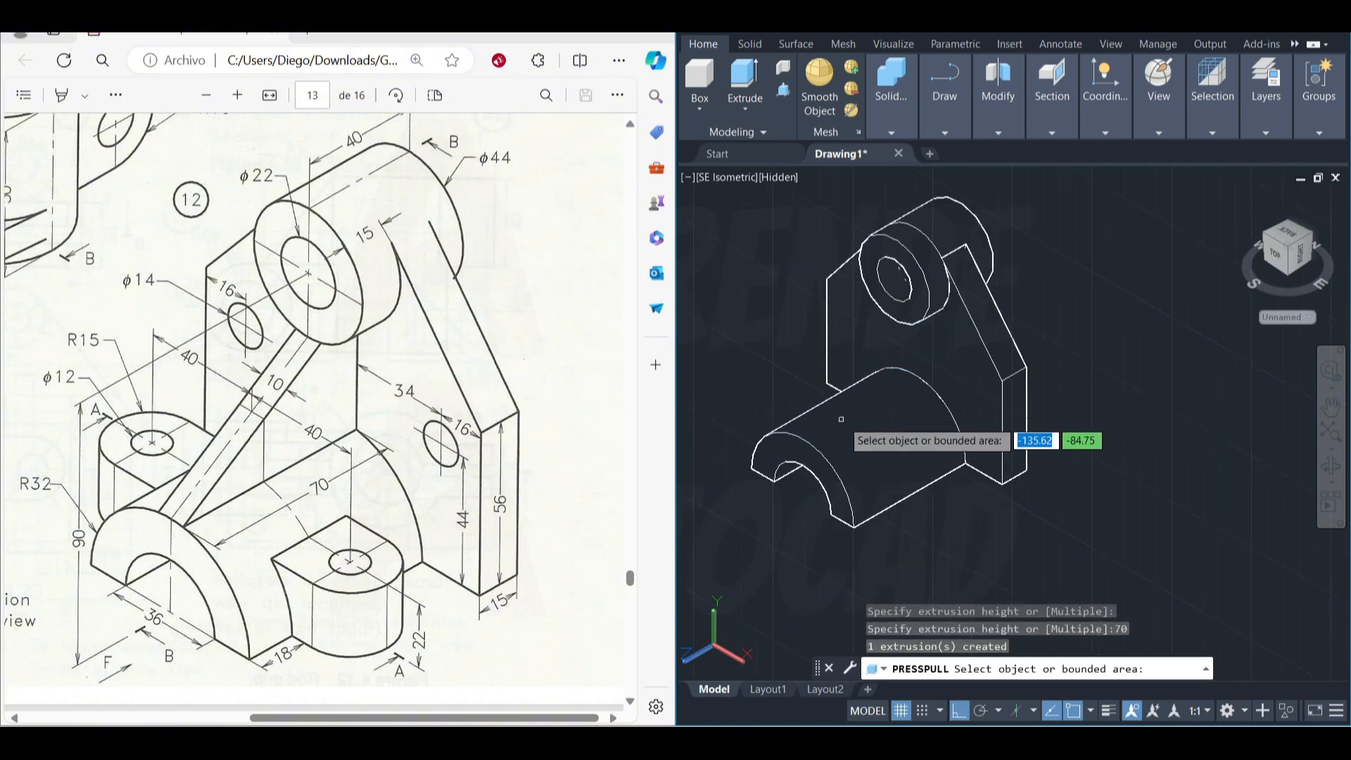
pyautogui.press('Return')
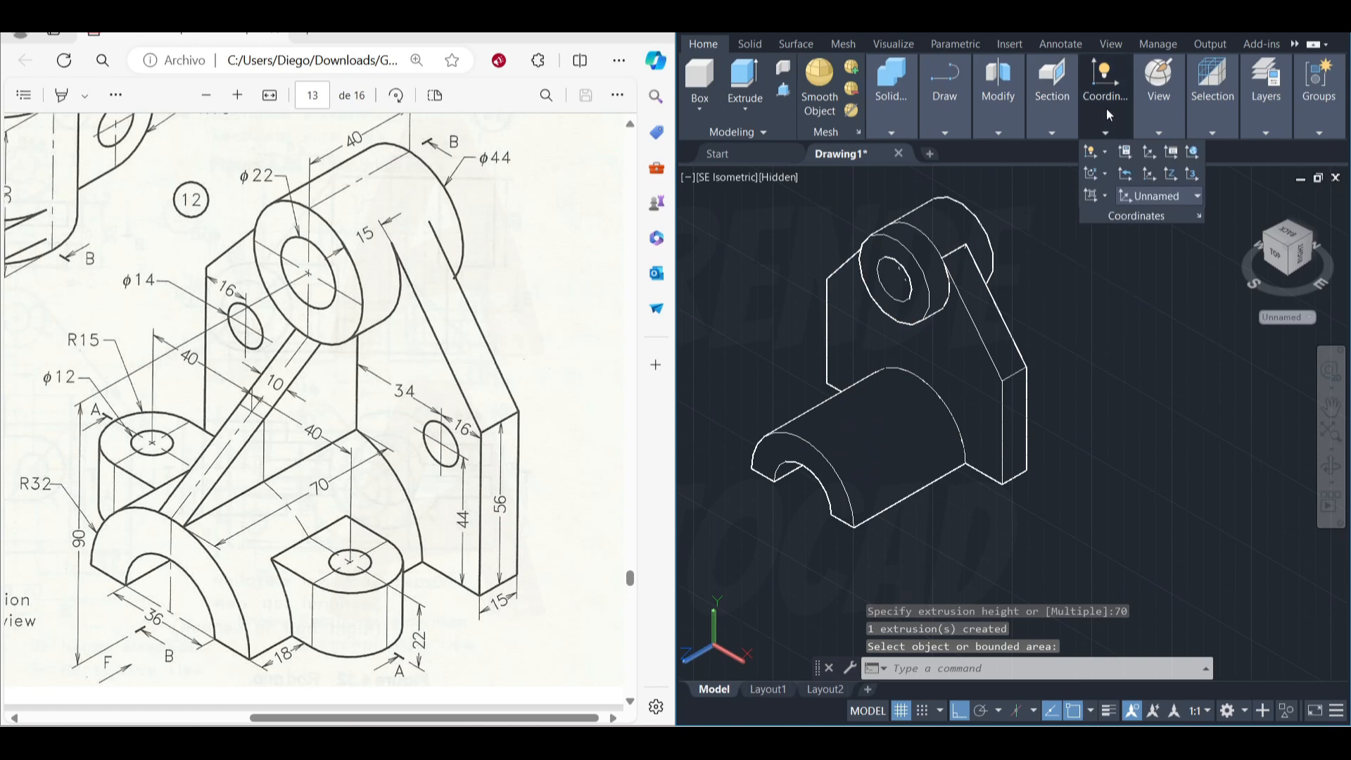
# - Union the plate, the half cylinder and the upper hollow cylinder into one solid
pyautogui.moveTo(880, 119)
pyautogui.click(876, 153)
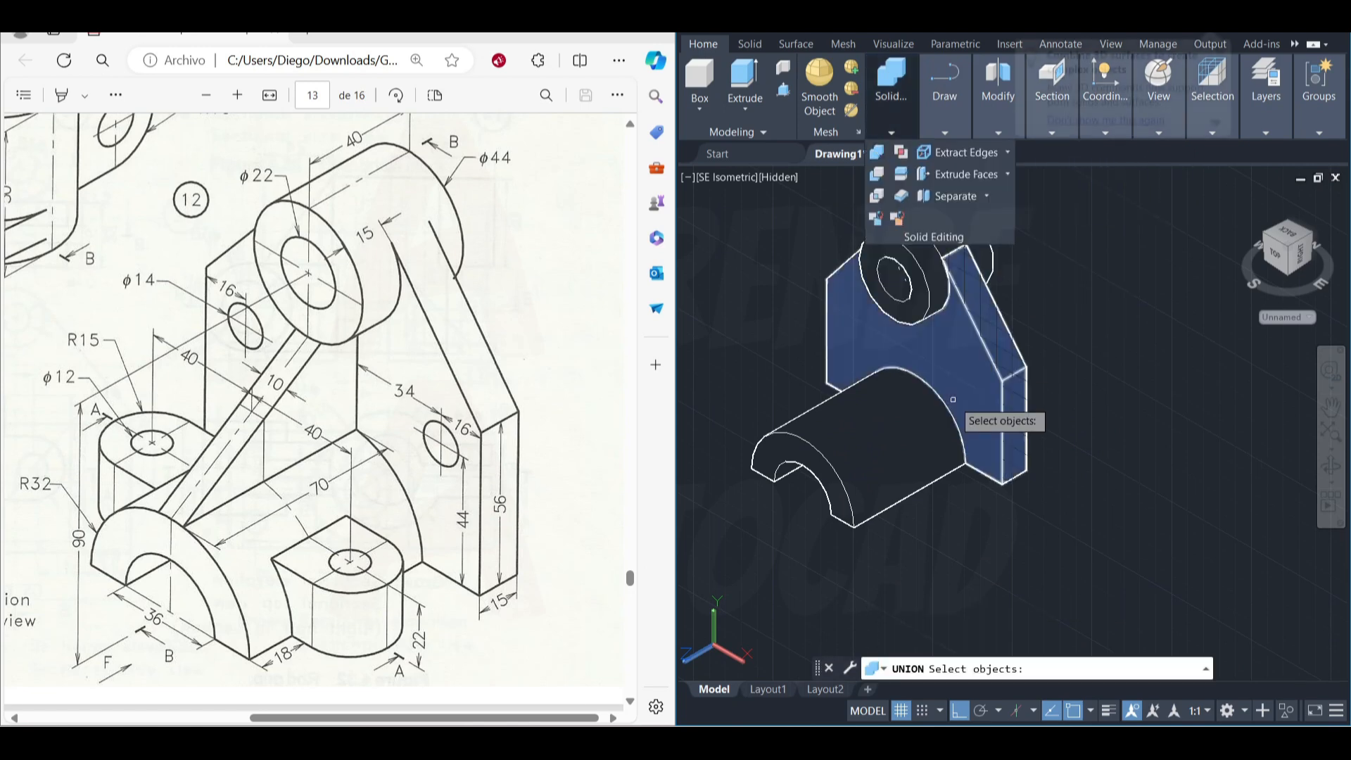
pyautogui.click(976, 412)
pyautogui.click(904, 439)
pyautogui.click(943, 250)
pyautogui.press('Return')
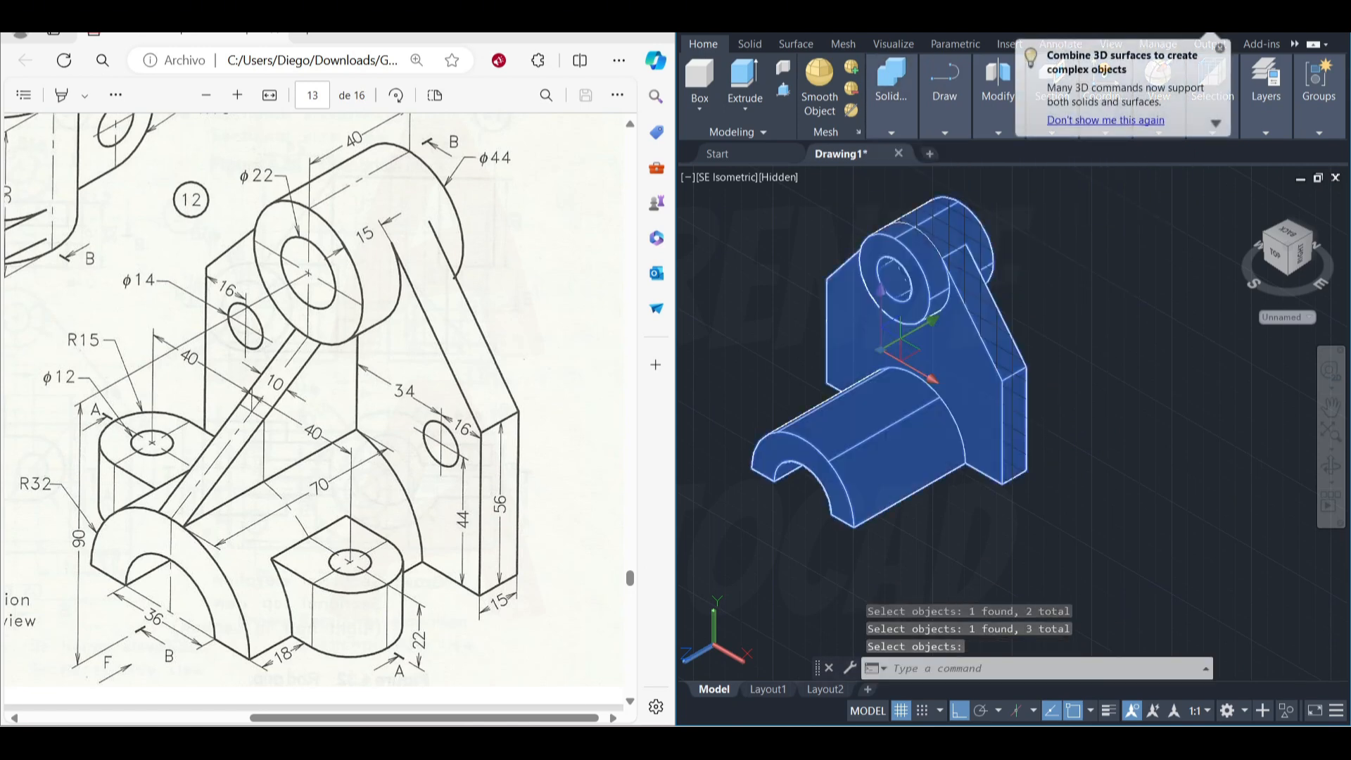
pyautogui.click(932, 378)
pyautogui.moveTo(887, 345); pyautogui.dragTo(855, 261, button='middle')
pyautogui.press('Escape')
pyautogui.press('Escape')
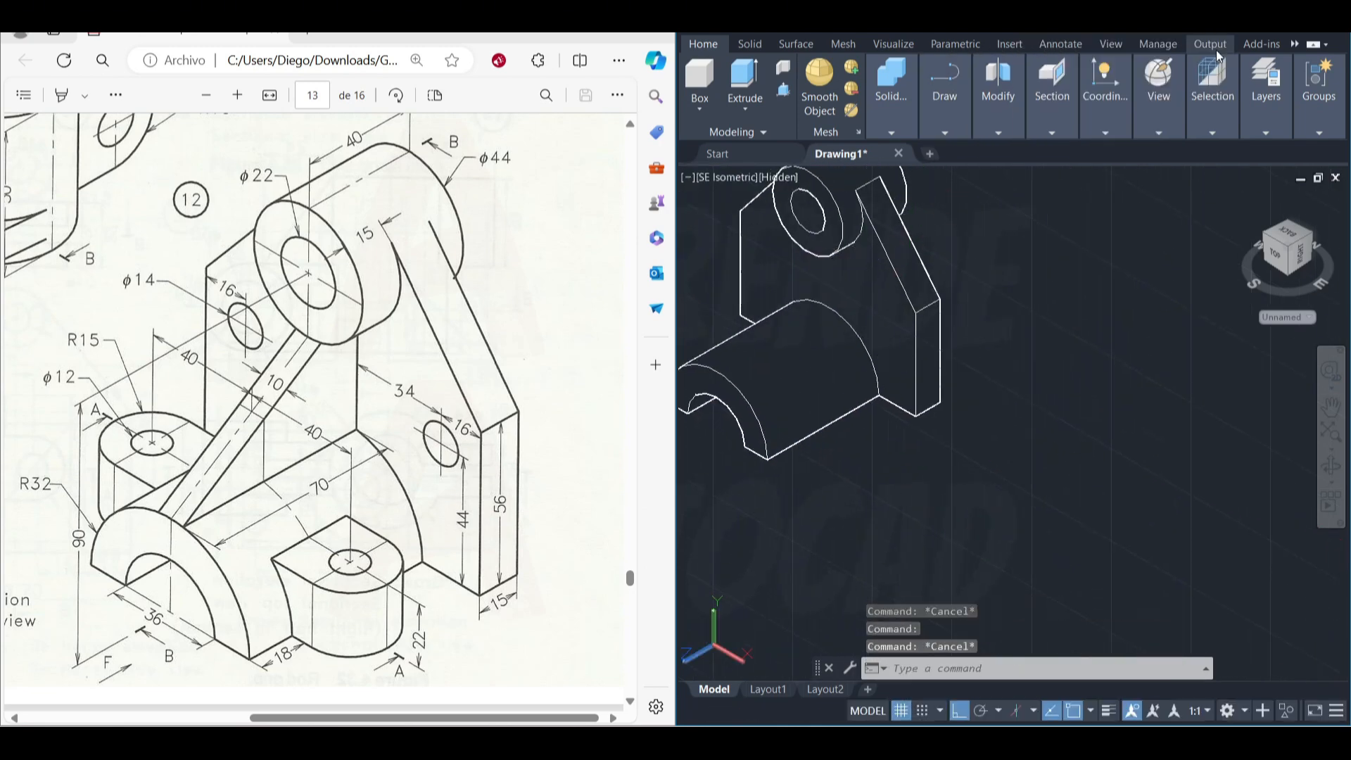
# - Switch the UCS to the Right orientation
pyautogui.click(1102, 114)
pyautogui.click(1146, 196)
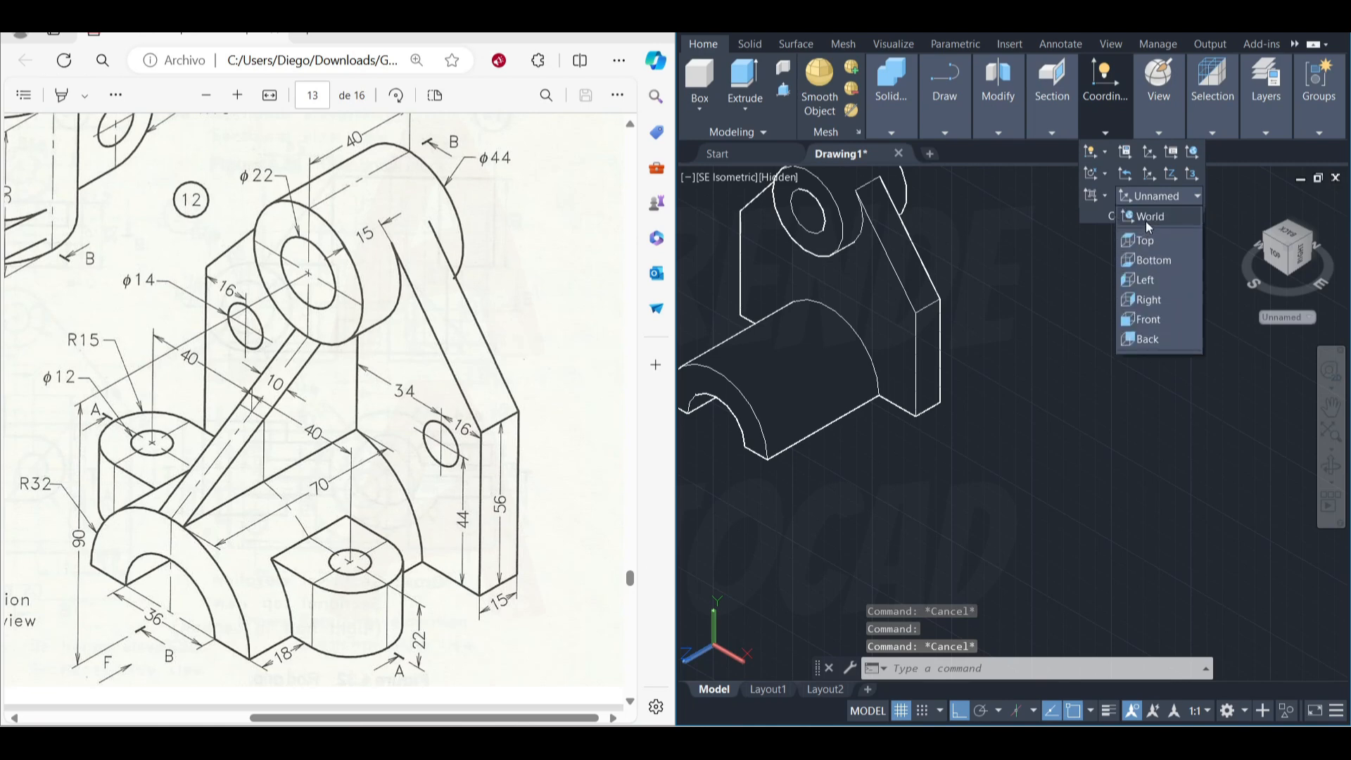
pyautogui.click(1168, 300)
# - Draw the closed four-line rib profile from the half cylinder's front crest to the plate, up to the hollow cylinder, along its underside and back
pyautogui.write('l')
pyautogui.press('Return')
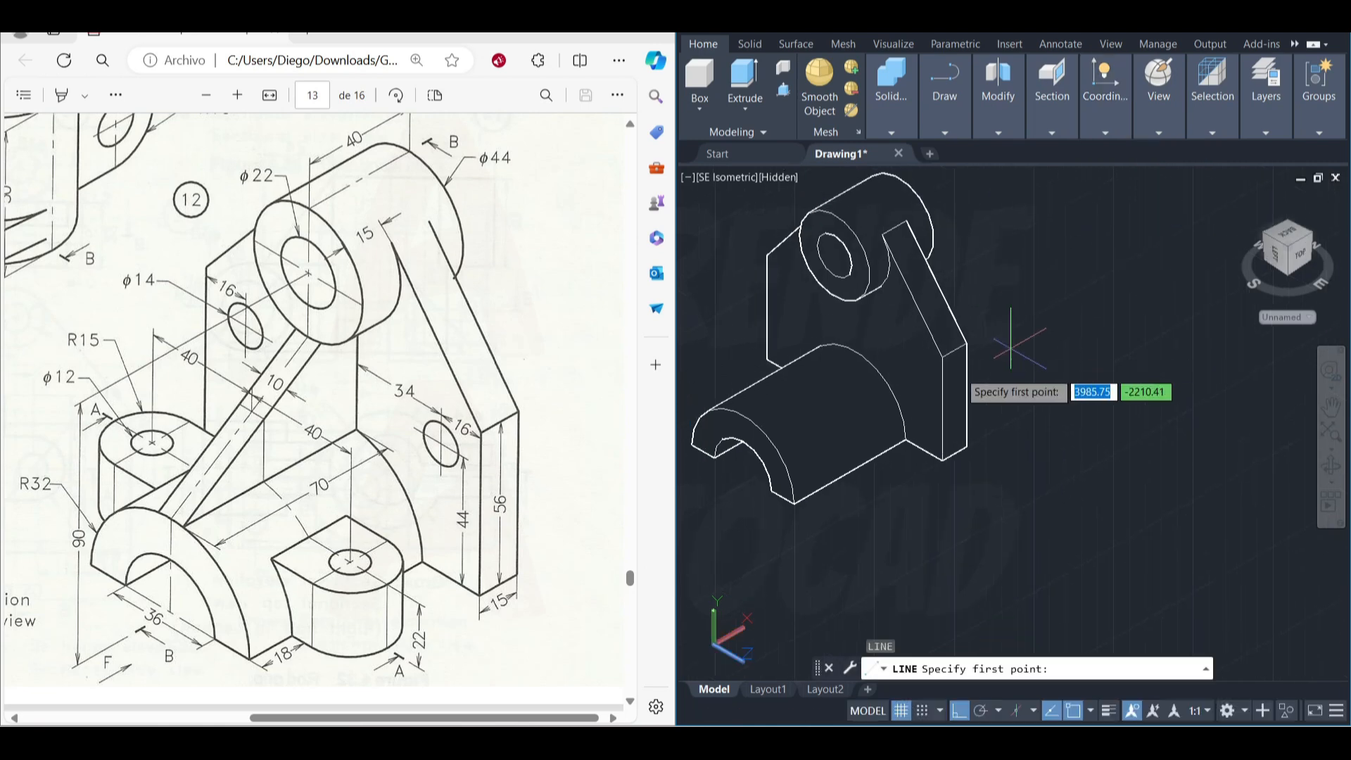
pyautogui.click(743, 415)
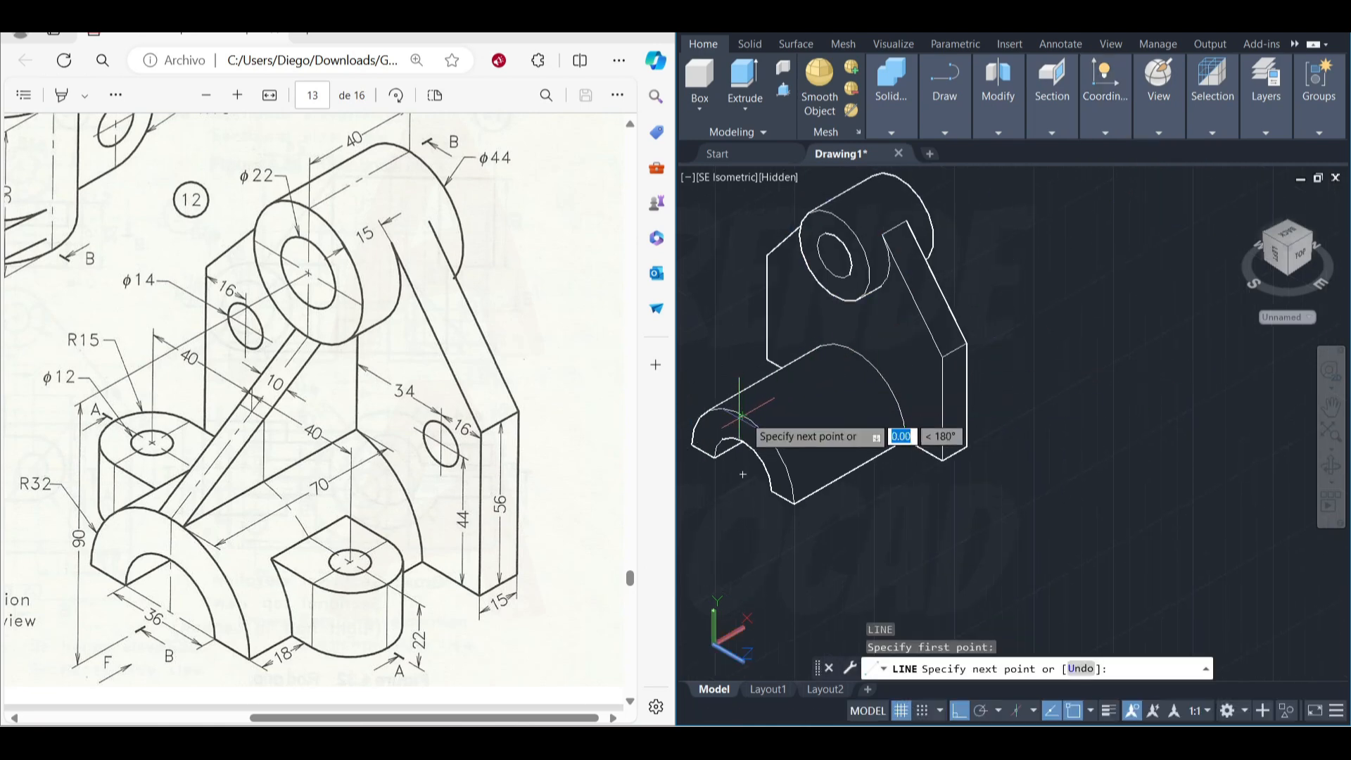
pyautogui.click(854, 350)
pyautogui.scroll(4, 860, 274)
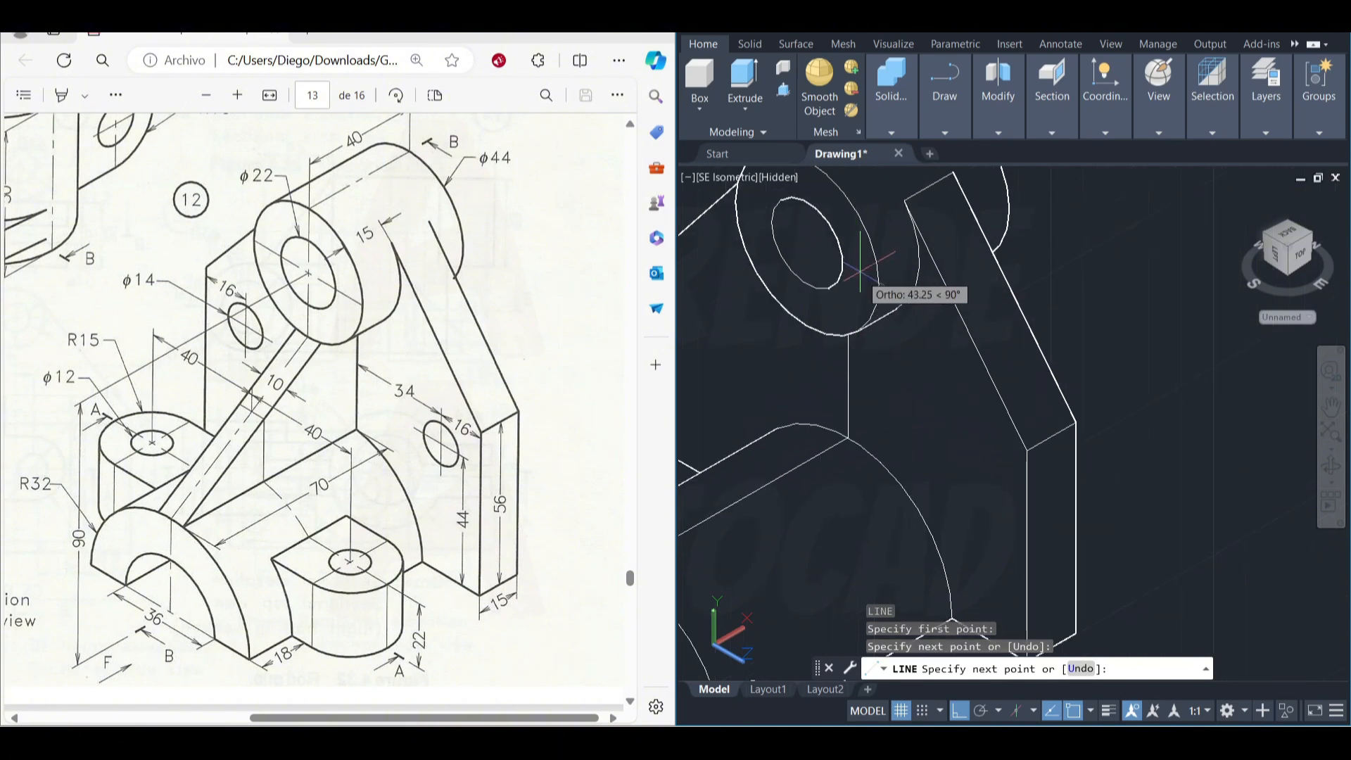
pyautogui.click(849, 325)
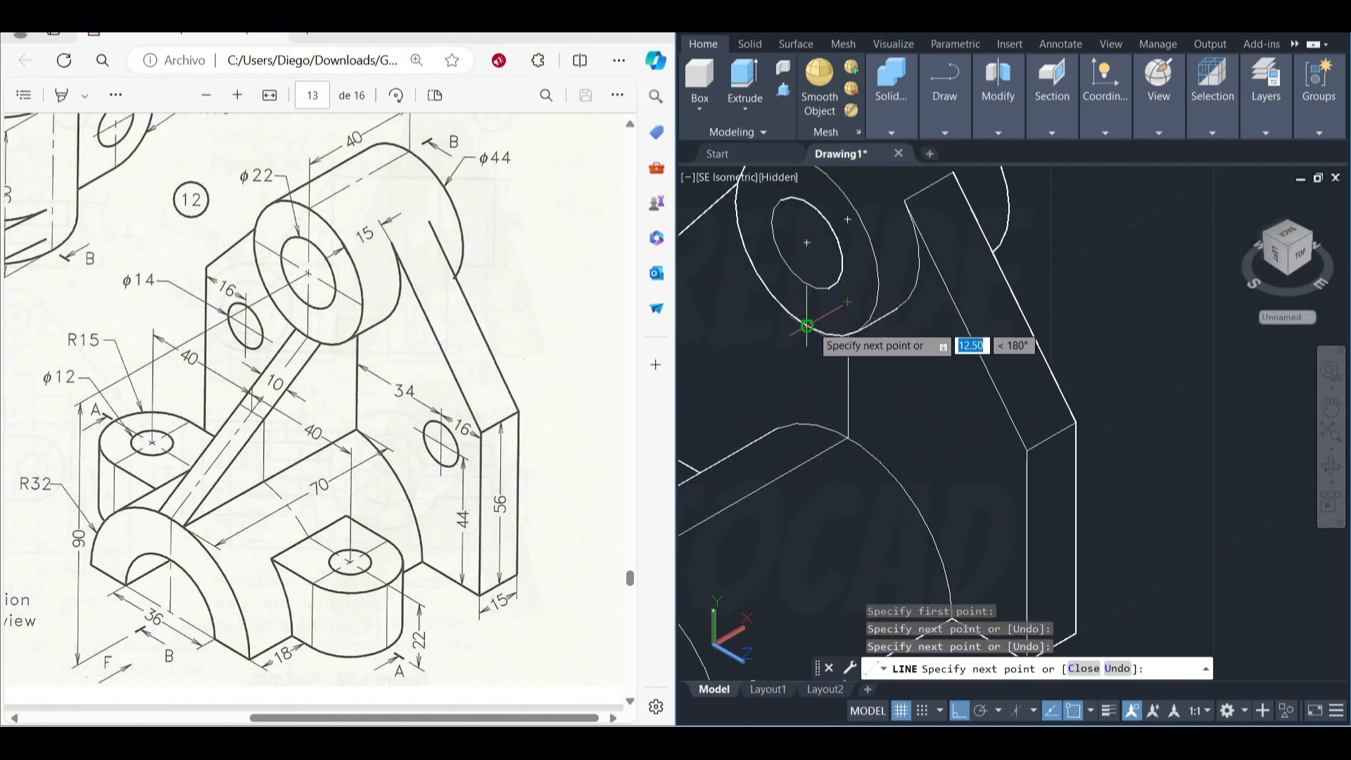
pyautogui.click(807, 326)
pyautogui.moveTo(789, 380); pyautogui.dragTo(1025, 217, button='middle')
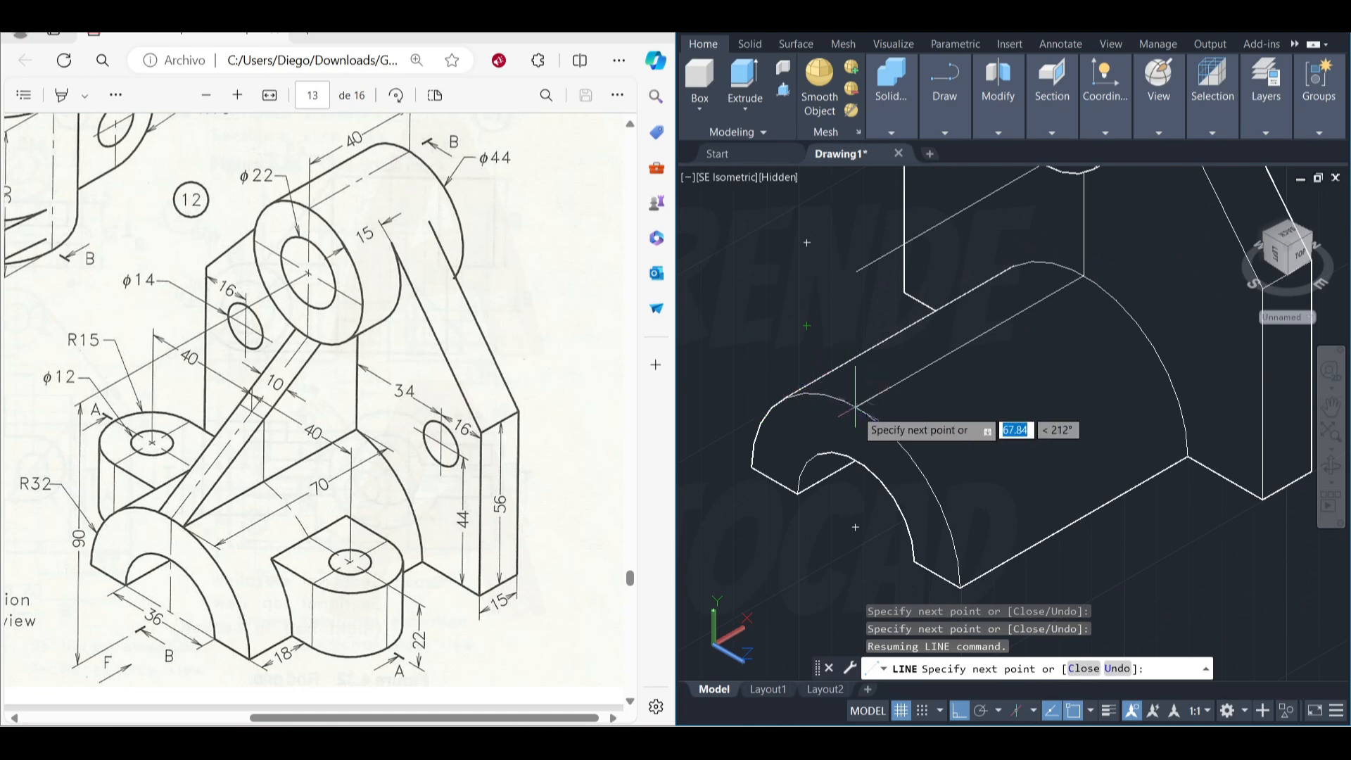
pyautogui.press('Escape')
pyautogui.scroll(-3, 856, 407)
pyautogui.press('Escape')
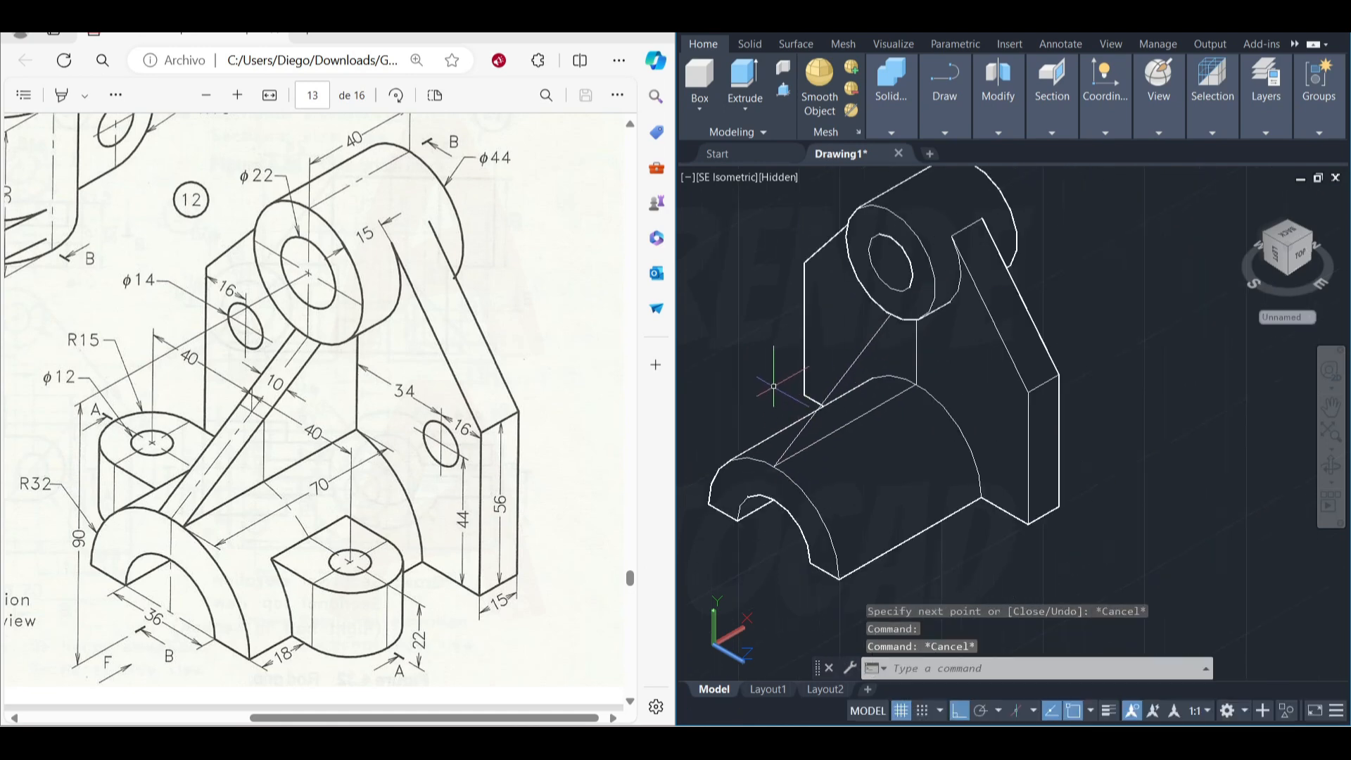
# - Try to join the four rib profile lines and extrude them 10 units, and undo both the extrusion and the join
pyautogui.moveTo(774, 385); pyautogui.dragTo(921, 441)
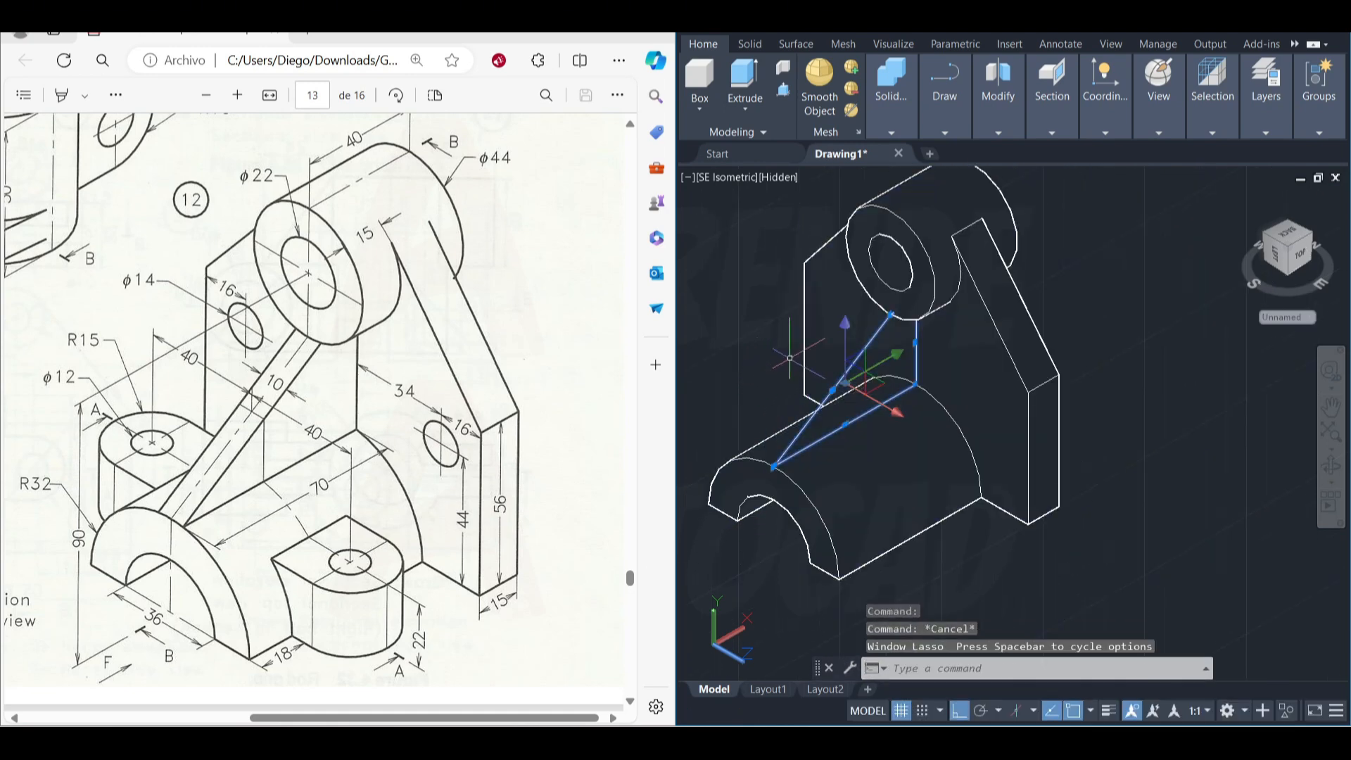
pyautogui.click(726, 380)
pyautogui.click(785, 351)
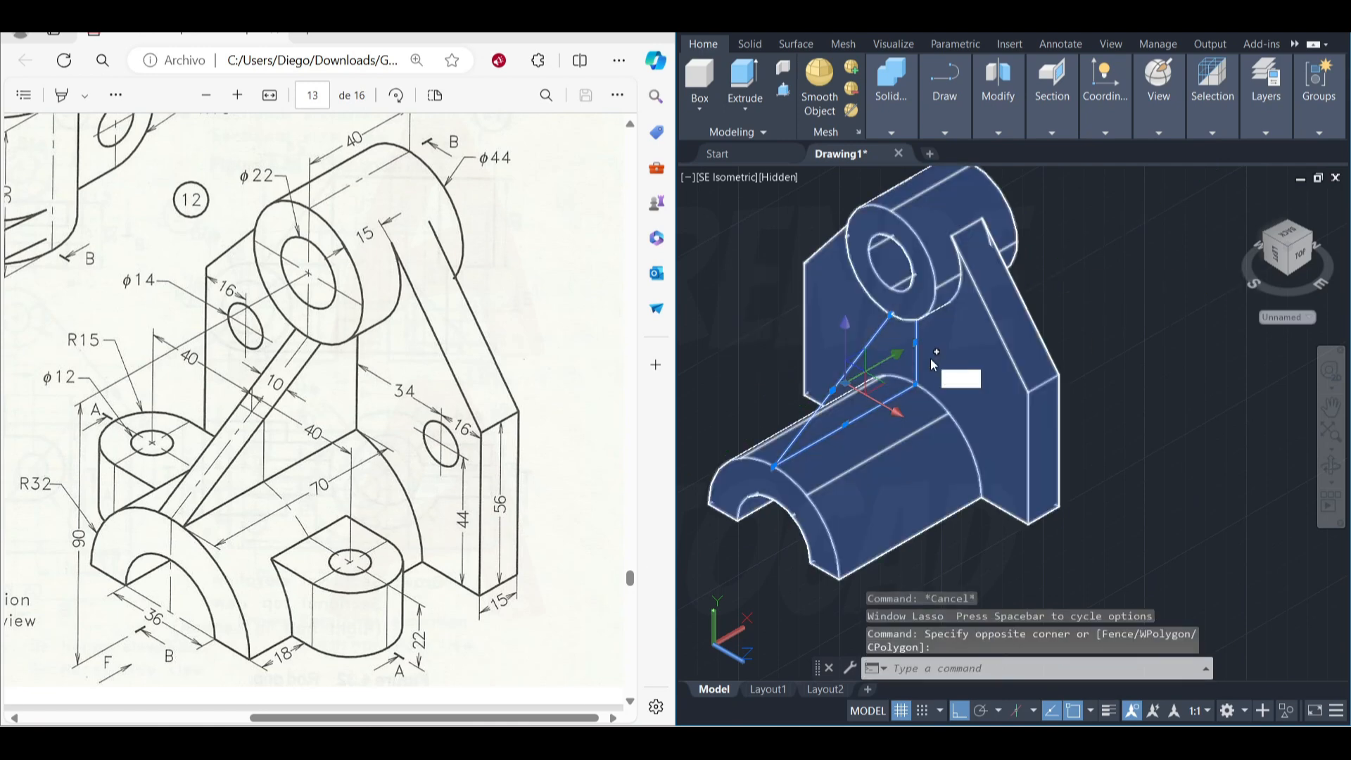
pyautogui.write('j')
pyautogui.press('Return')
pyautogui.click(841, 383)
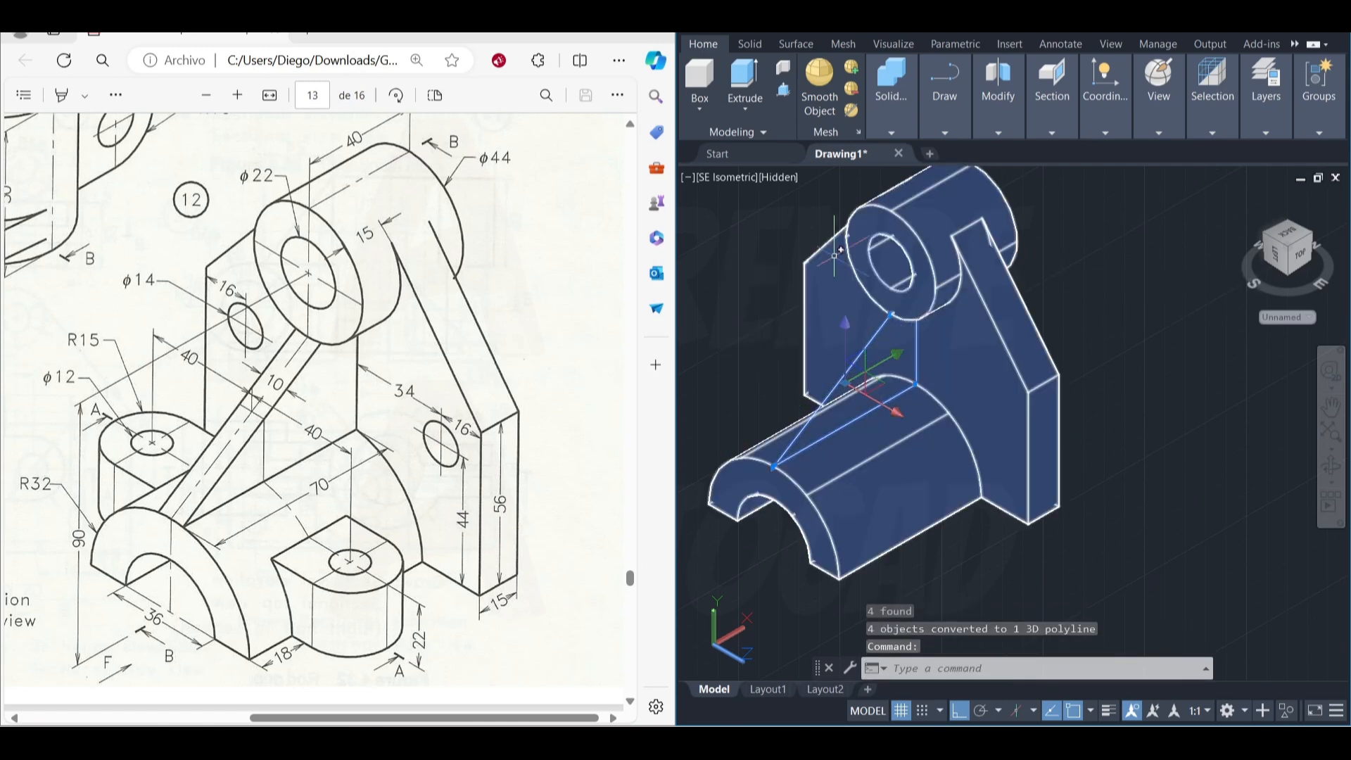
pyautogui.click(757, 93)
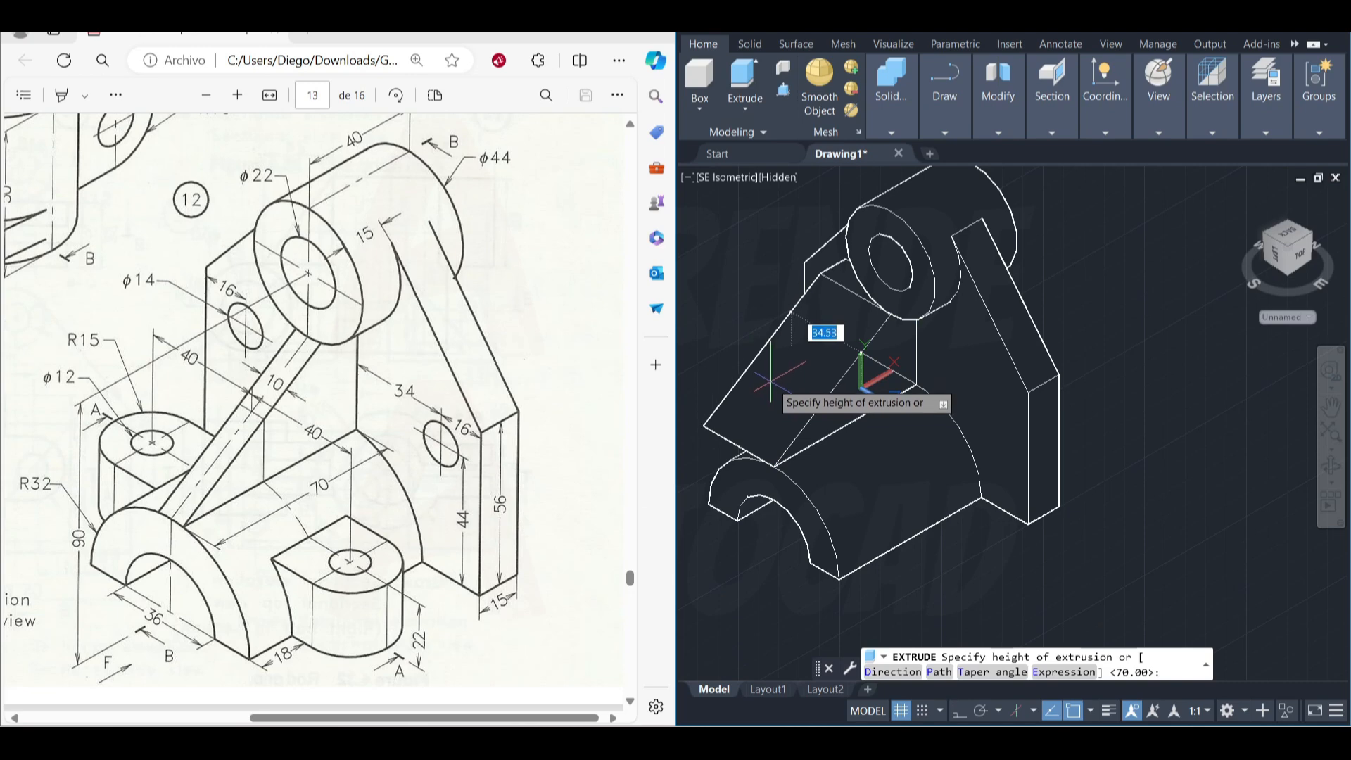
pyautogui.press('Return')
pyautogui.press('Escape')
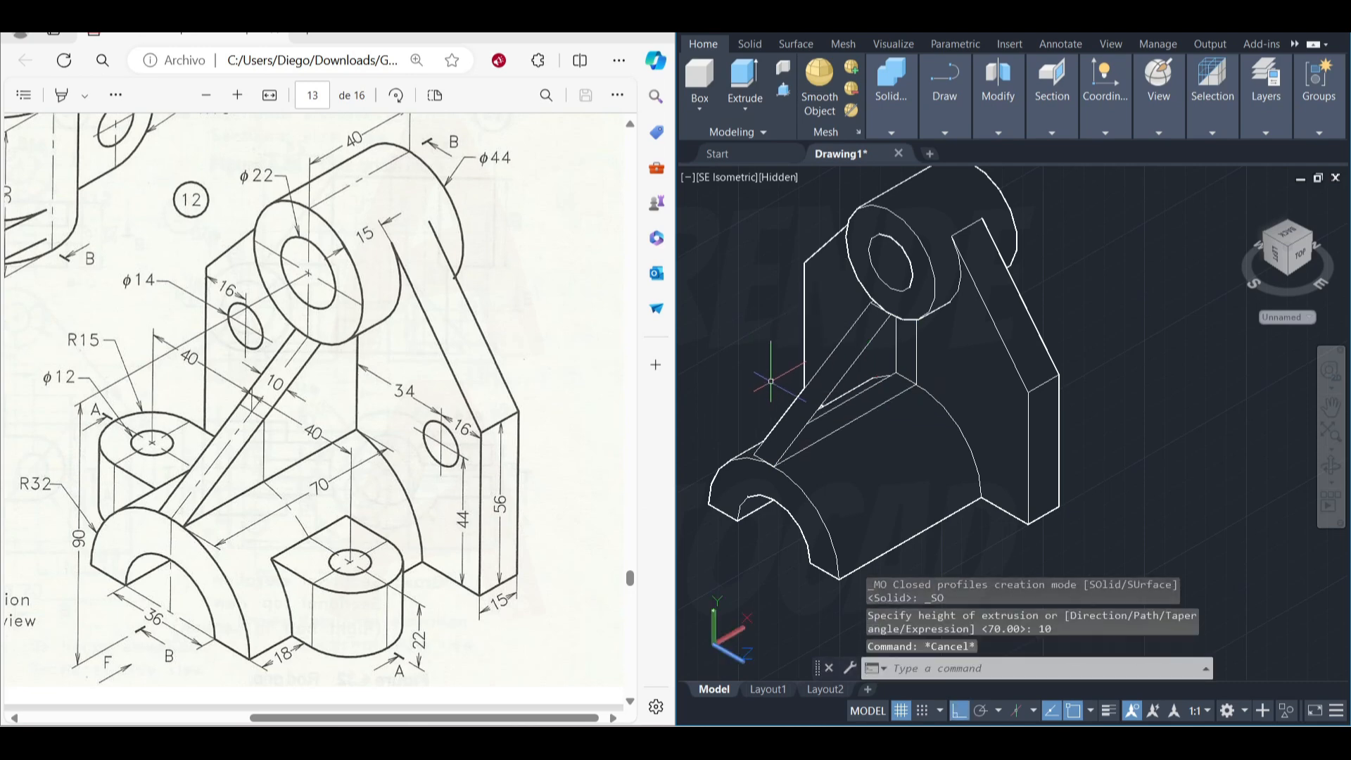
pyautogui.hotkey('ctrl', 'z')
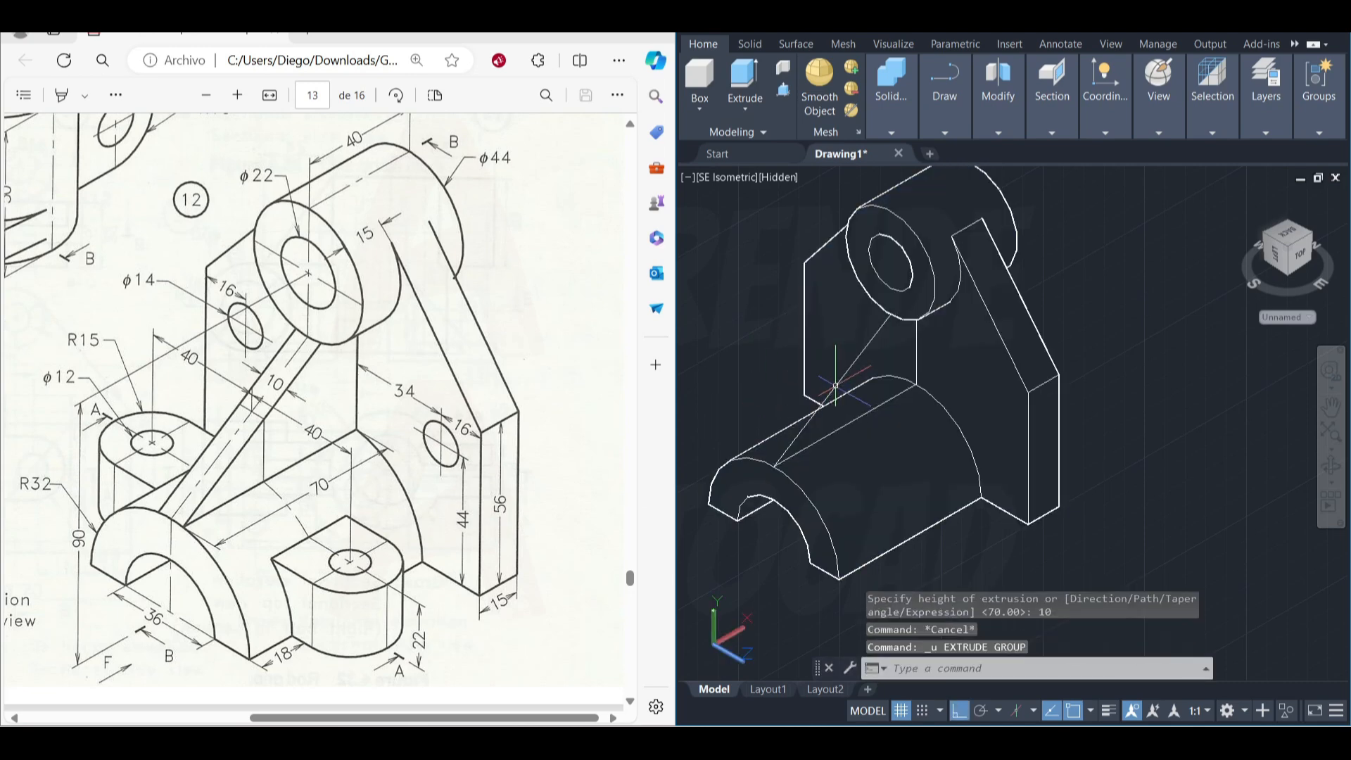
pyautogui.hotkey('ctrl', 'z')
# - Join the four rib profile lines into one polyline and select it
pyautogui.keyDown('shift'); pyautogui.moveTo(835, 385); pyautogui.dragTo(924, 293, button='middle'); pyautogui.keyUp('shift')
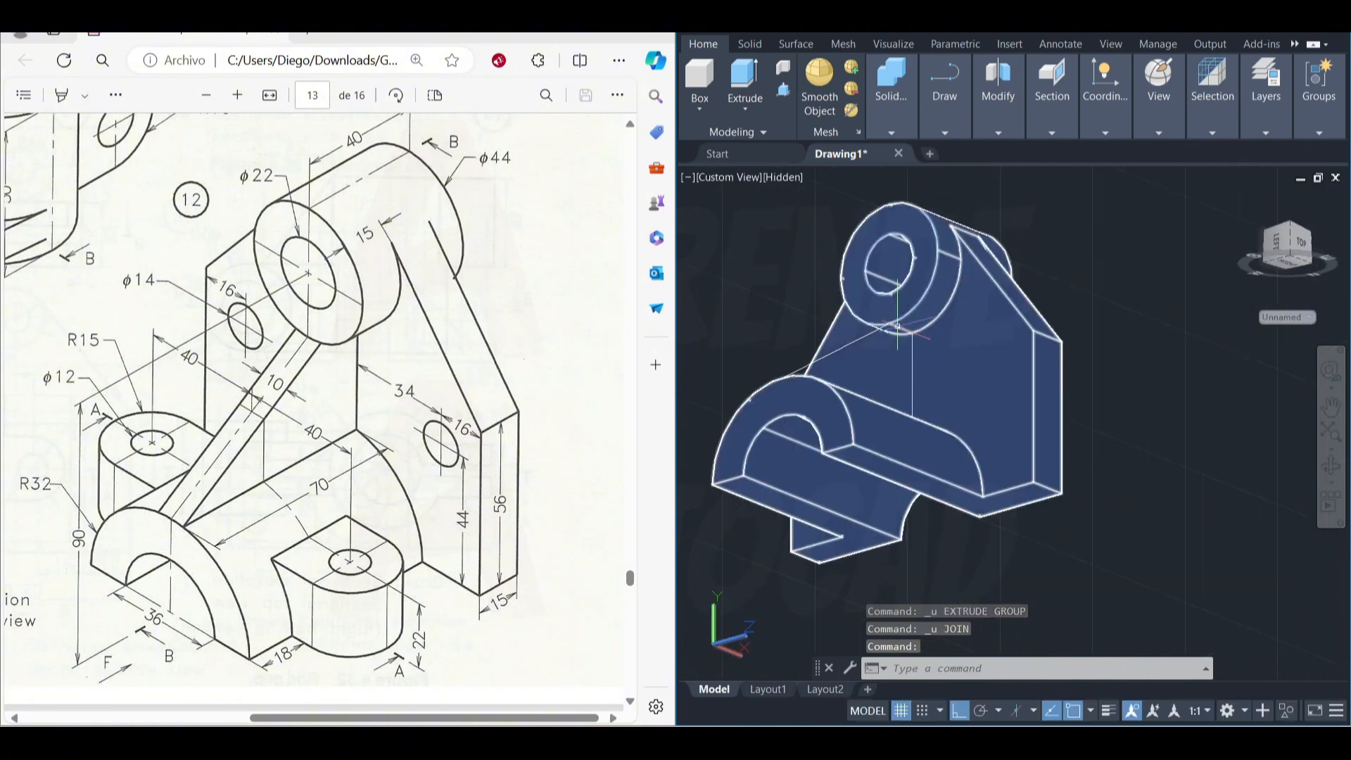
pyautogui.scroll(3, 897, 325)
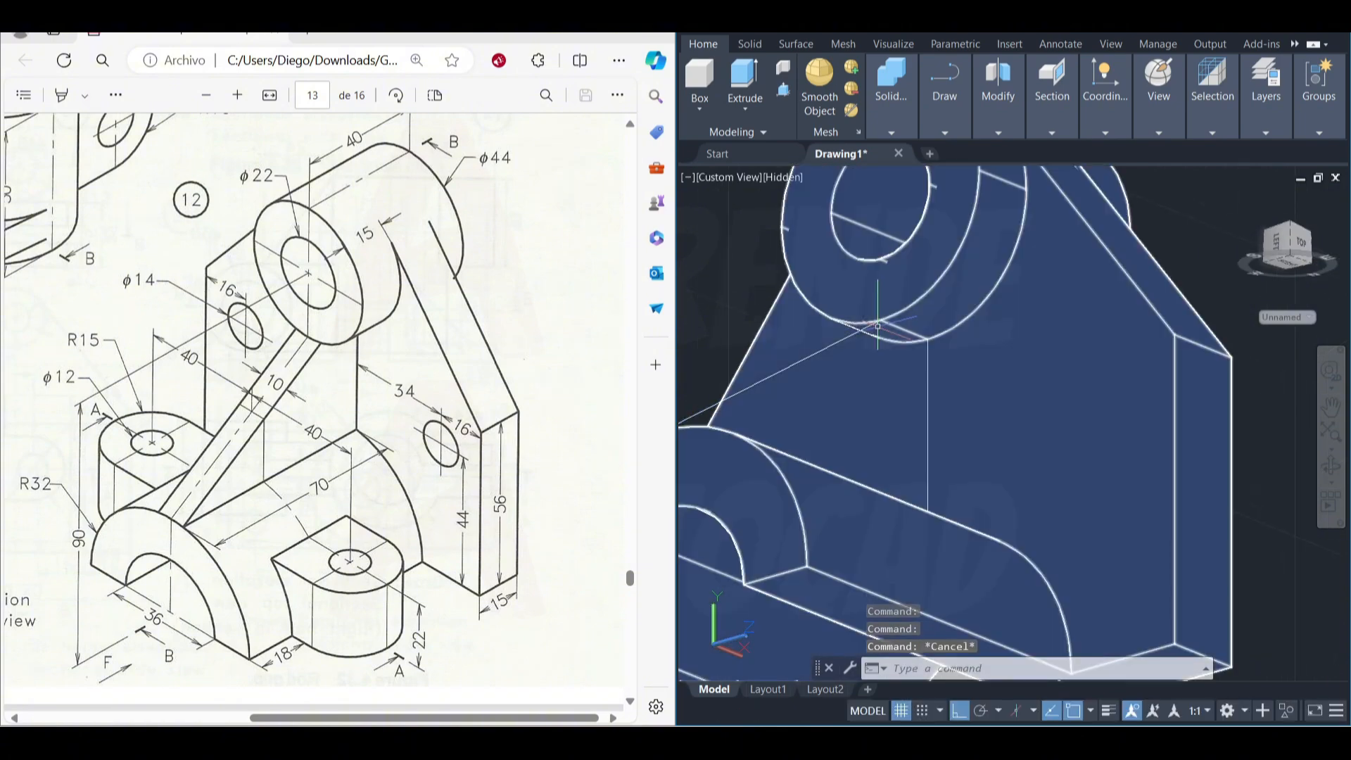
pyautogui.press('Escape')
pyautogui.scroll(-5, 924, 371)
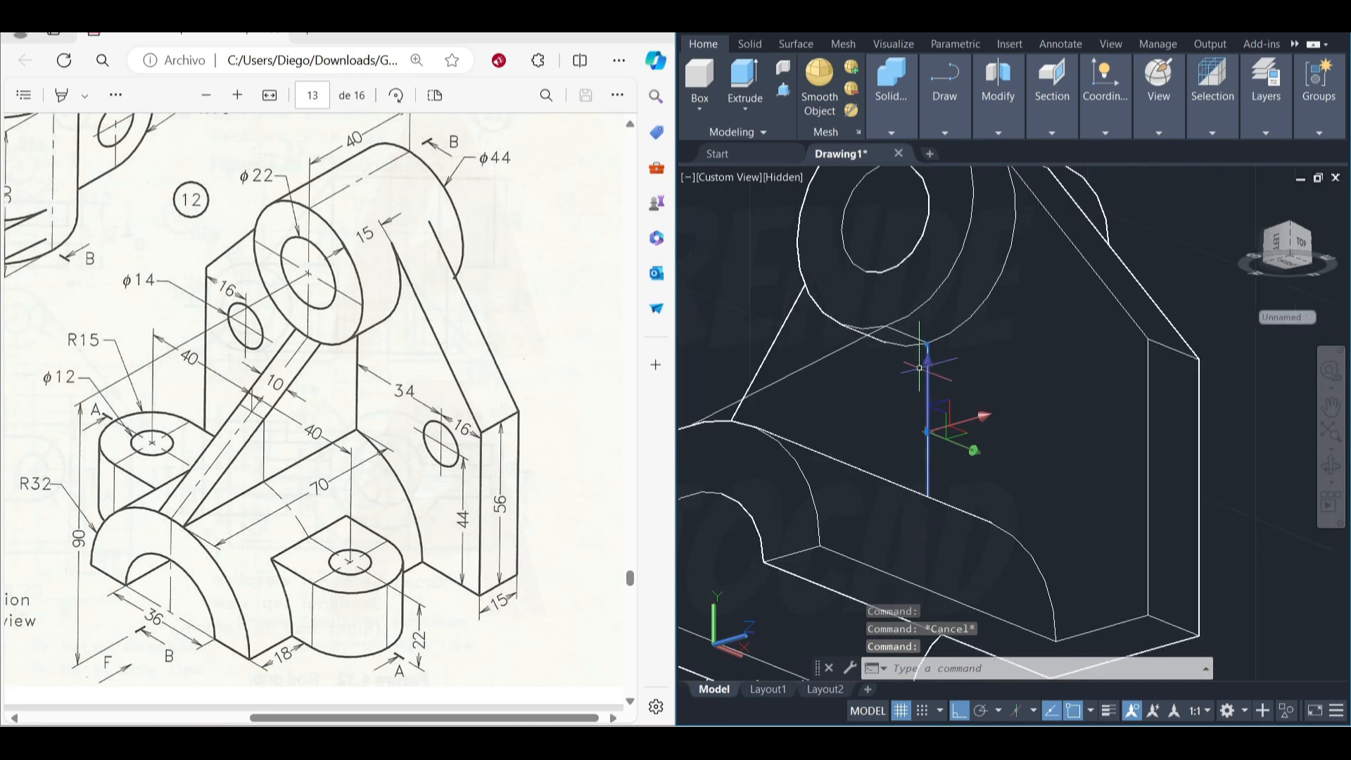
pyautogui.click(708, 292)
pyautogui.click(893, 423)
pyautogui.scroll(1, 837, 358)
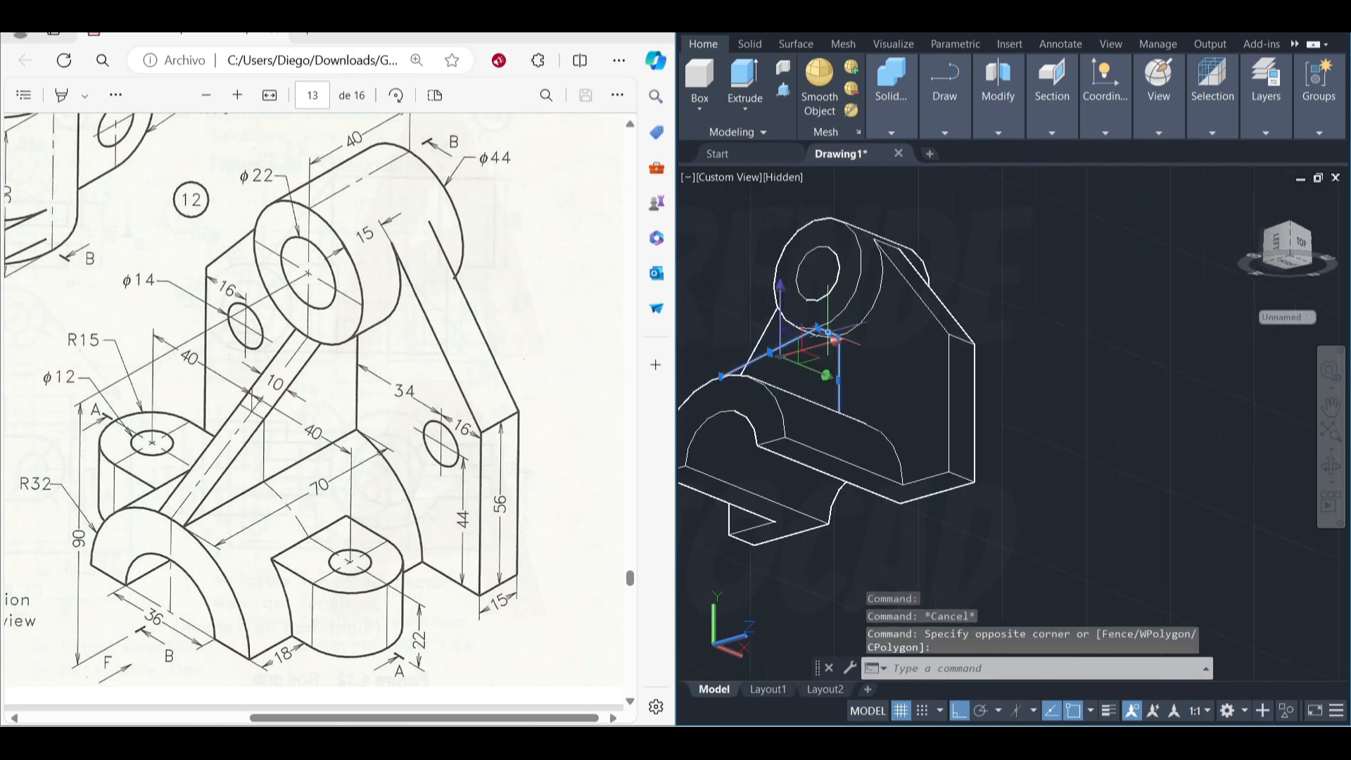
pyautogui.scroll(-5, 841, 402)
pyautogui.moveTo(838, 402)
pyautogui.keyDown('shift'); pyautogui.mouseDown(button='middle')
pyautogui.moveTo(865, 482)
pyautogui.moveTo(854, 394)
pyautogui.mouseUp(button='middle'); pyautogui.keyUp('shift')
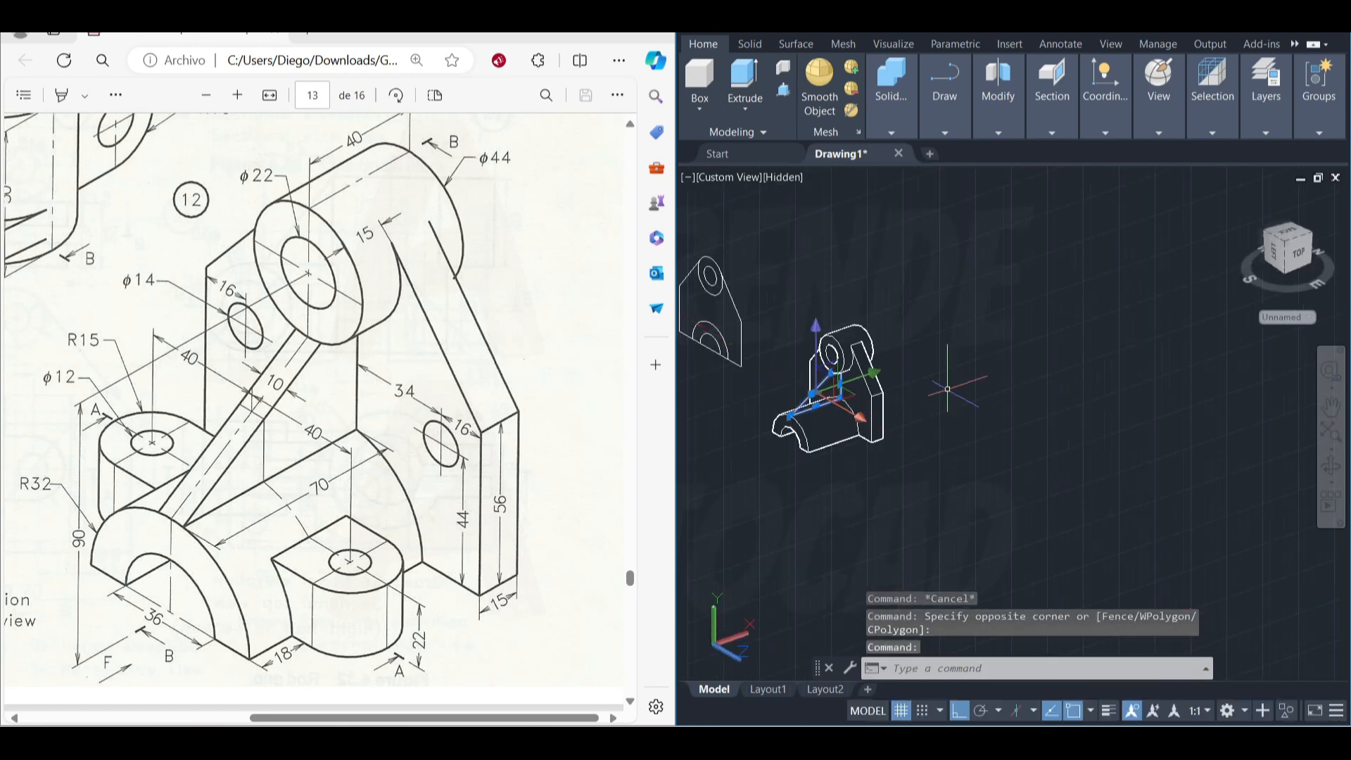
pyautogui.write('j')
pyautogui.press('Return')
pyautogui.scroll(4, 838, 366)
pyautogui.click(775, 430)
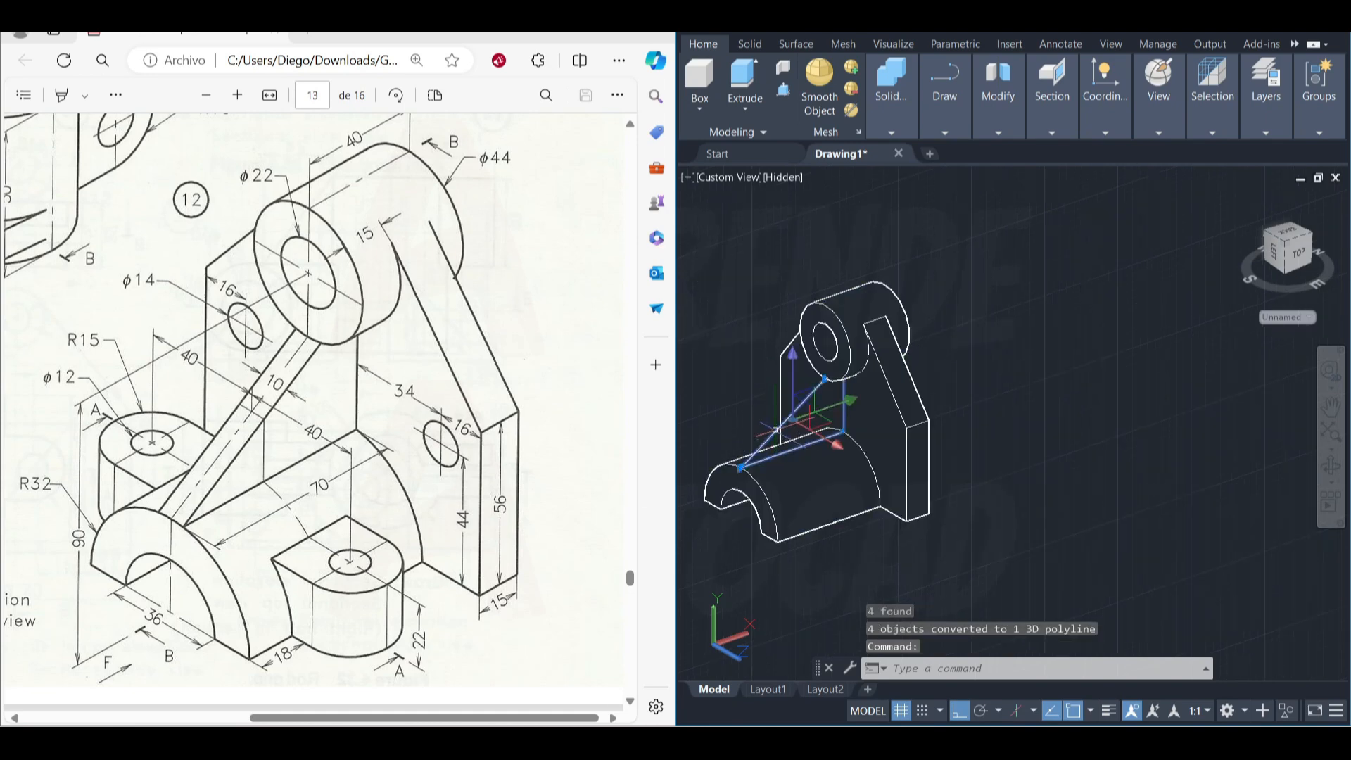
# - Try to extrude the joined rib profile 10 units, undo the extrusion and cancel the restarted Extrude command
pyautogui.click(733, 81)
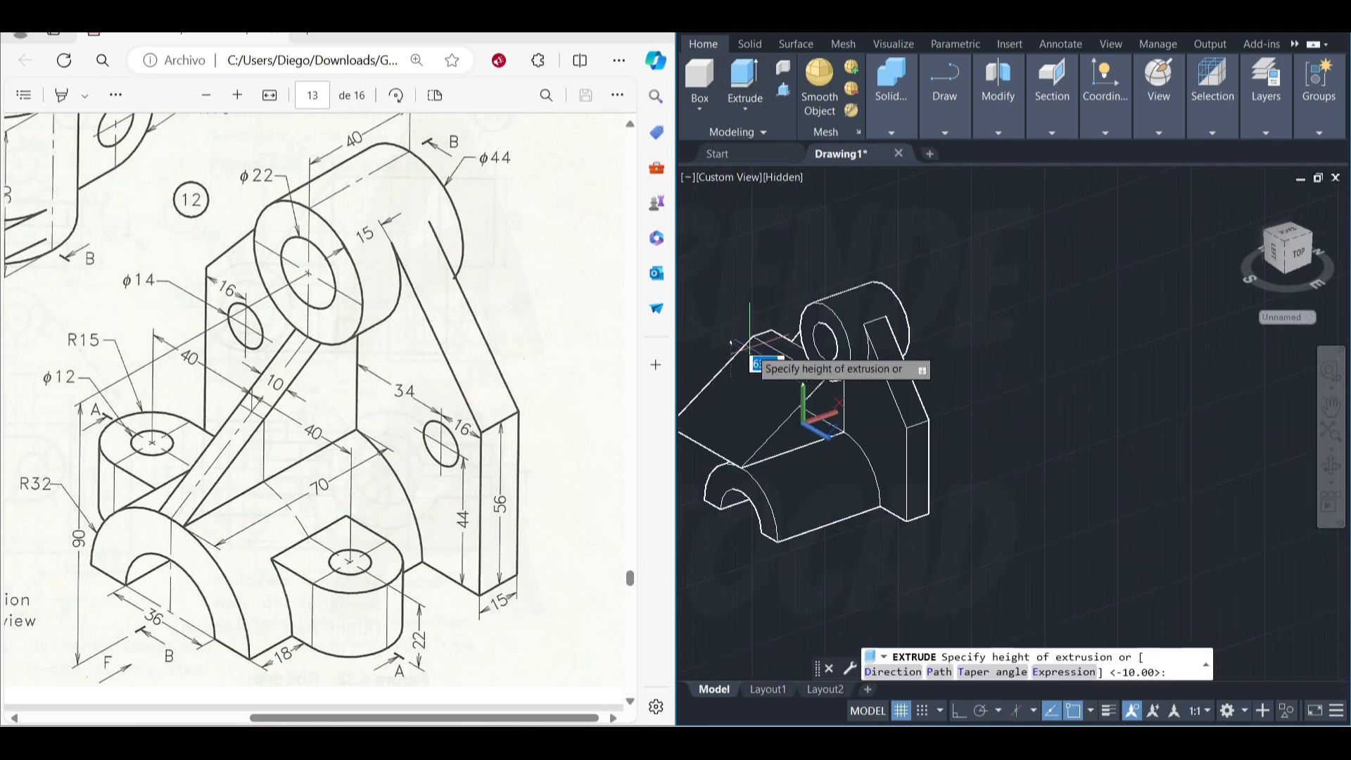
pyautogui.press('Return')
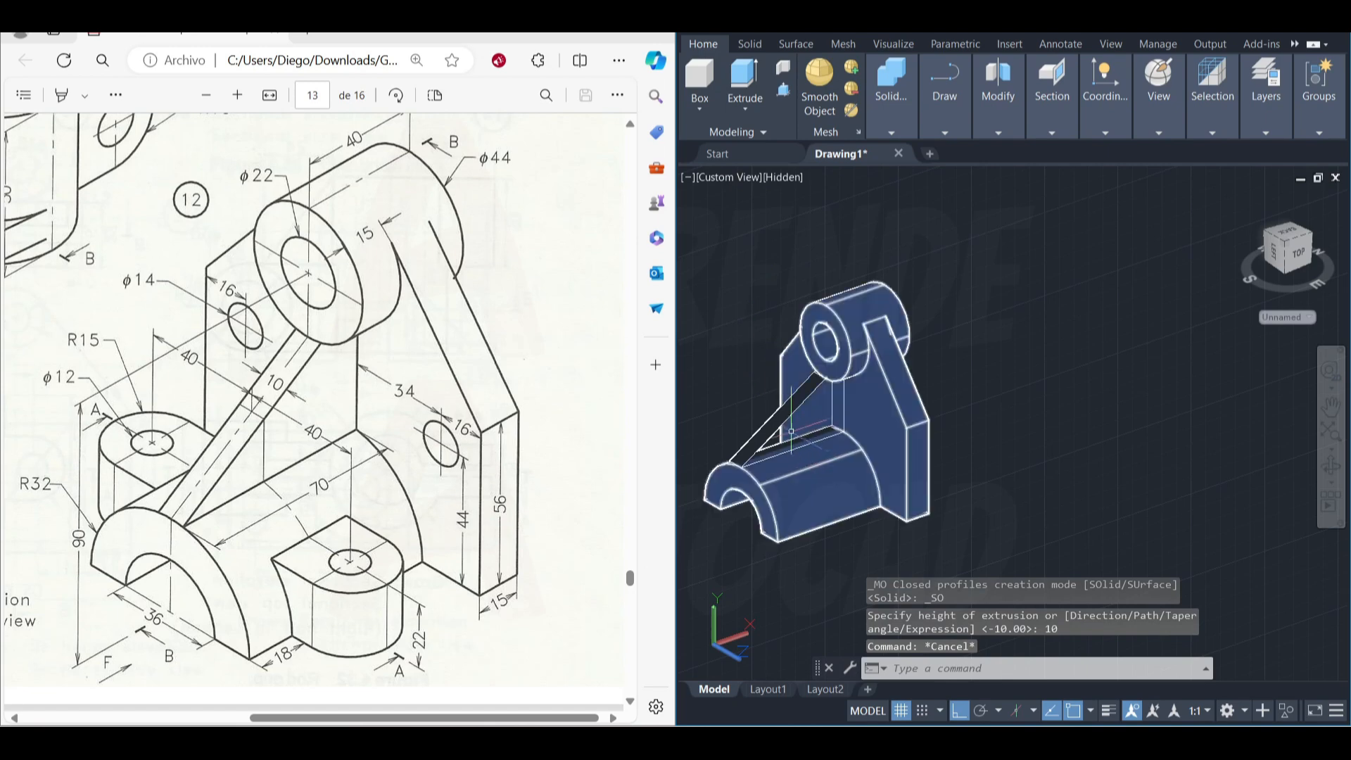
pyautogui.hotkey('ctrl', 'z')
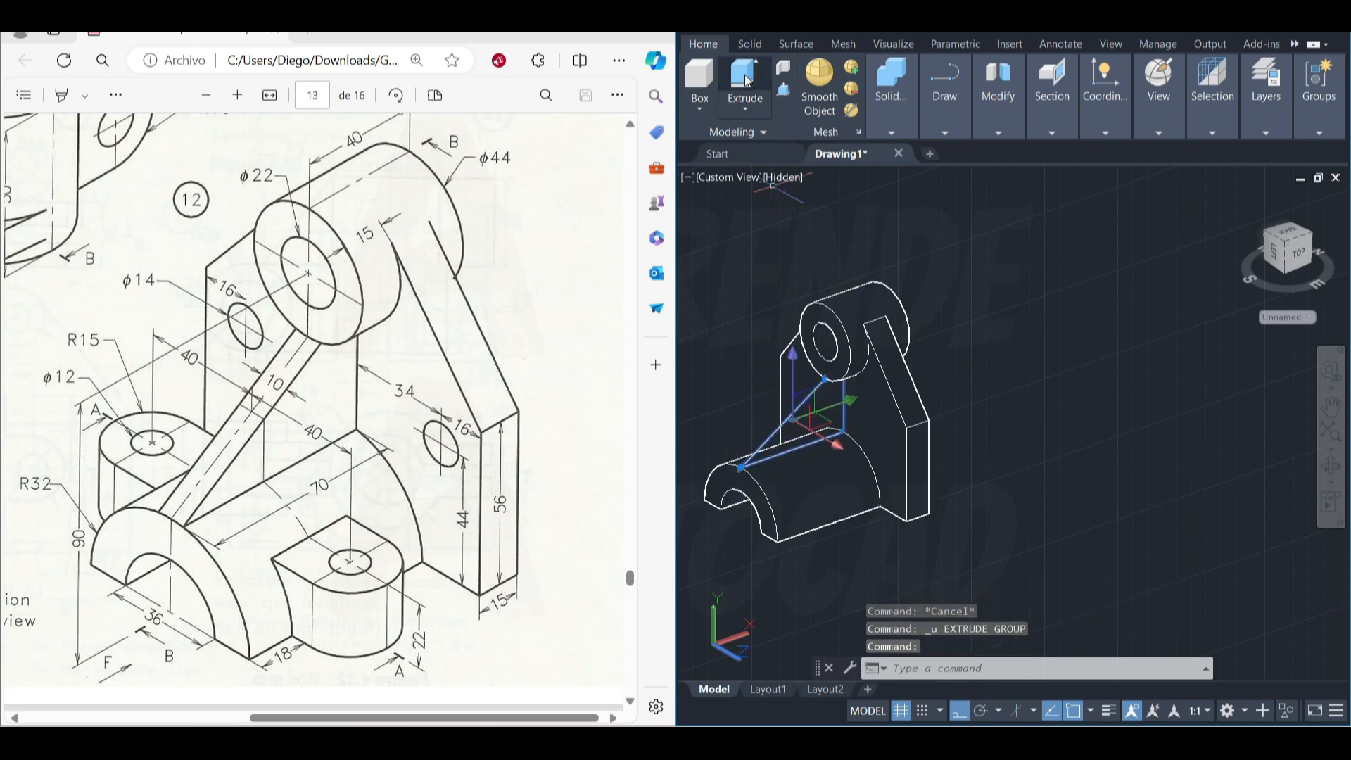
pyautogui.click(746, 79)
pyautogui.press('Escape')
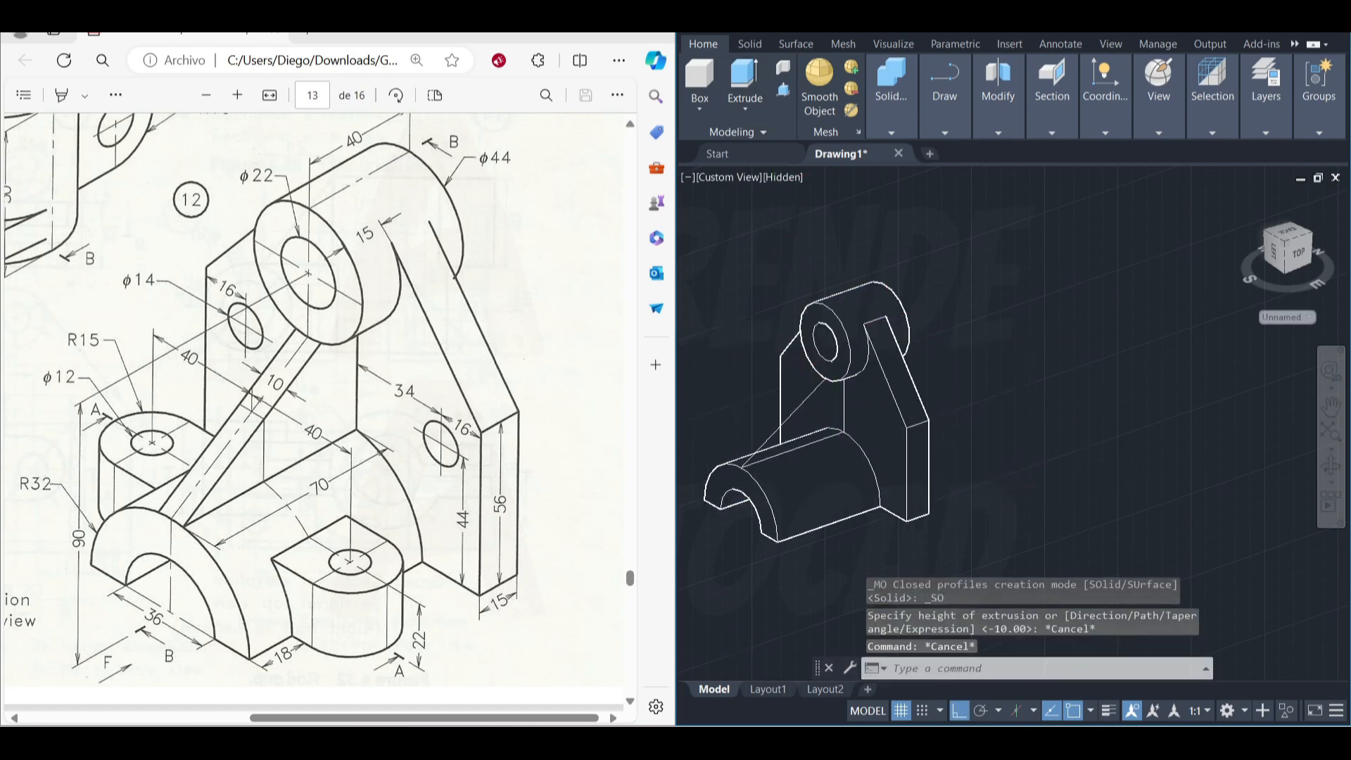
# - Explode the rib profile polyline back into separate lines
pyautogui.scroll(3, 804, 414)
pyautogui.click(787, 404)
pyautogui.write('x')
pyautogui.press('Return')
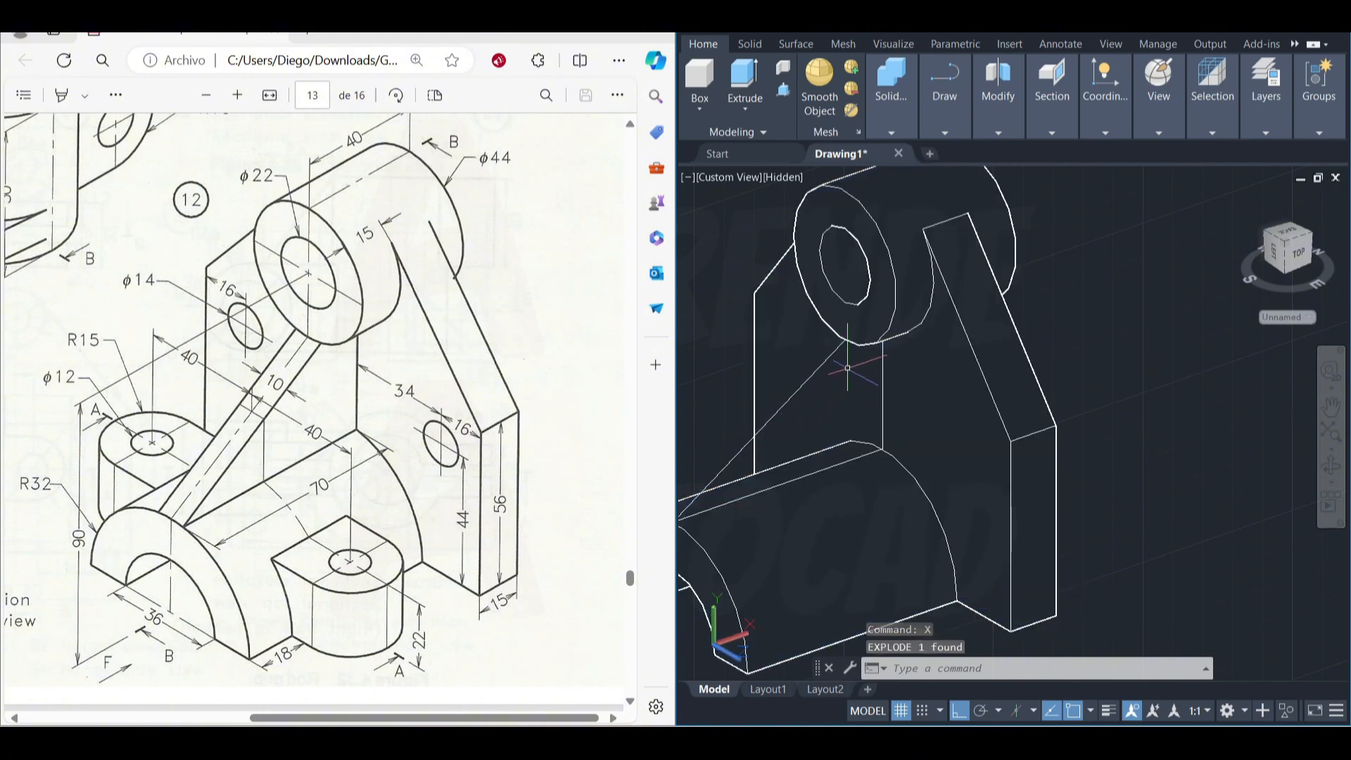
# - Try to join the rib profile lines into a single polyline and extrude it, cancelling the extrusion
pyautogui.scroll(-4, 847, 367)
pyautogui.click(826, 371)
pyautogui.click(740, 284)
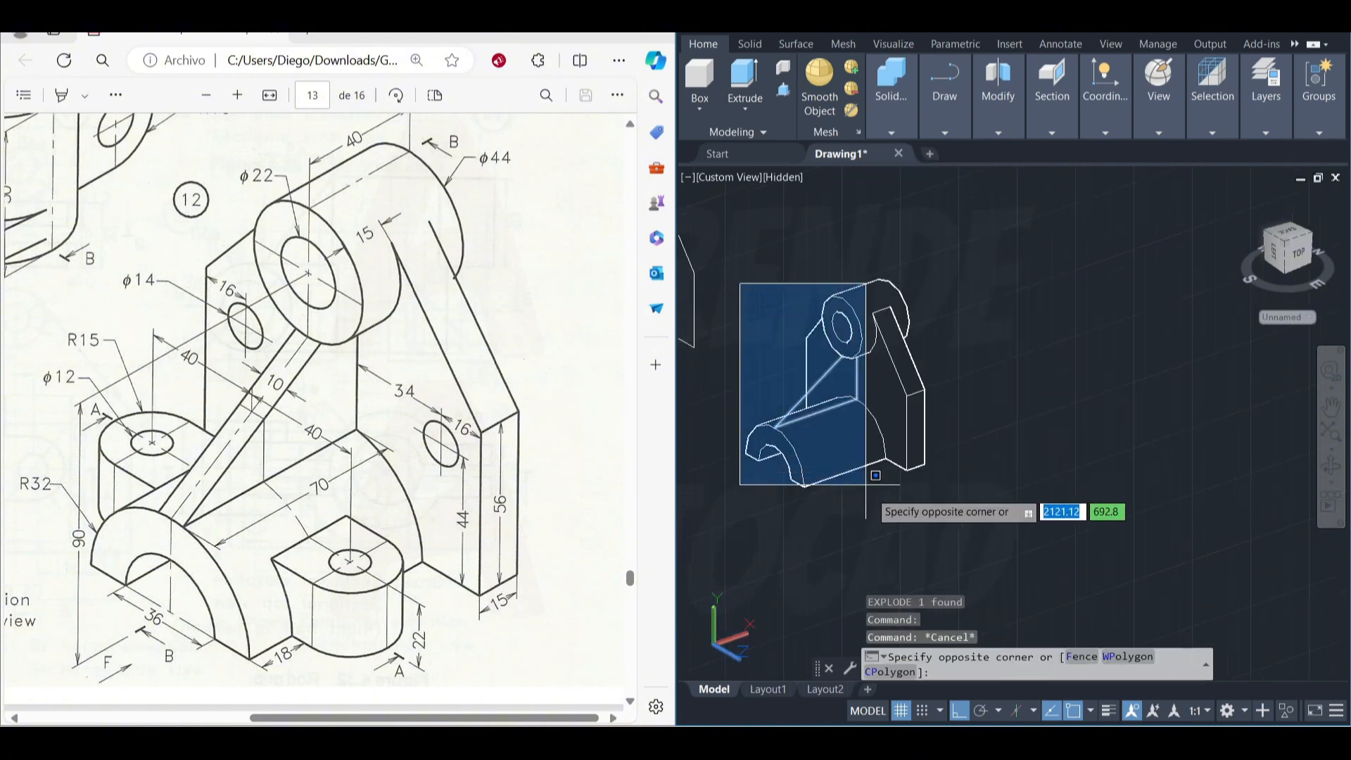
pyautogui.click(879, 497)
pyautogui.keyDown('shift'); pyautogui.moveTo(876, 388); pyautogui.dragTo(871, 344, button='middle'); pyautogui.keyUp('shift')
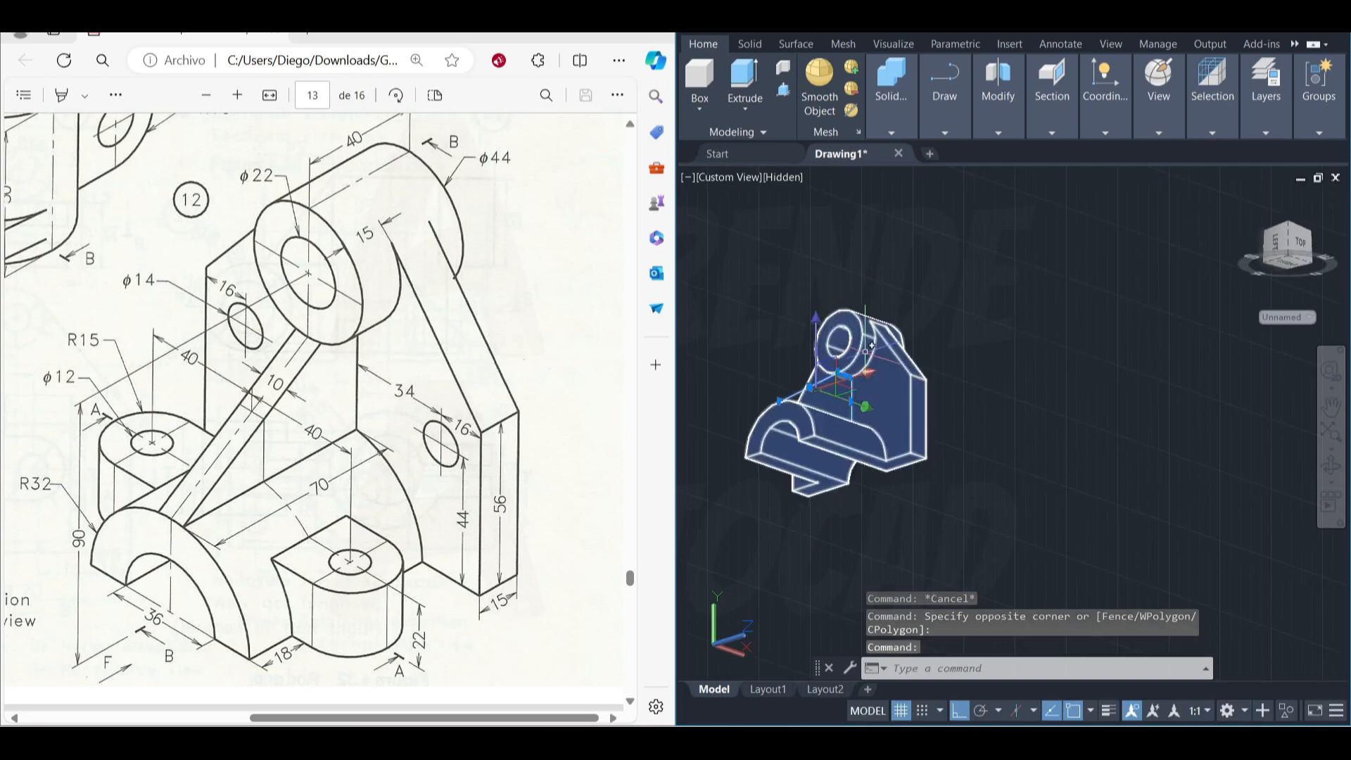
pyautogui.write('j')
pyautogui.press('Return')
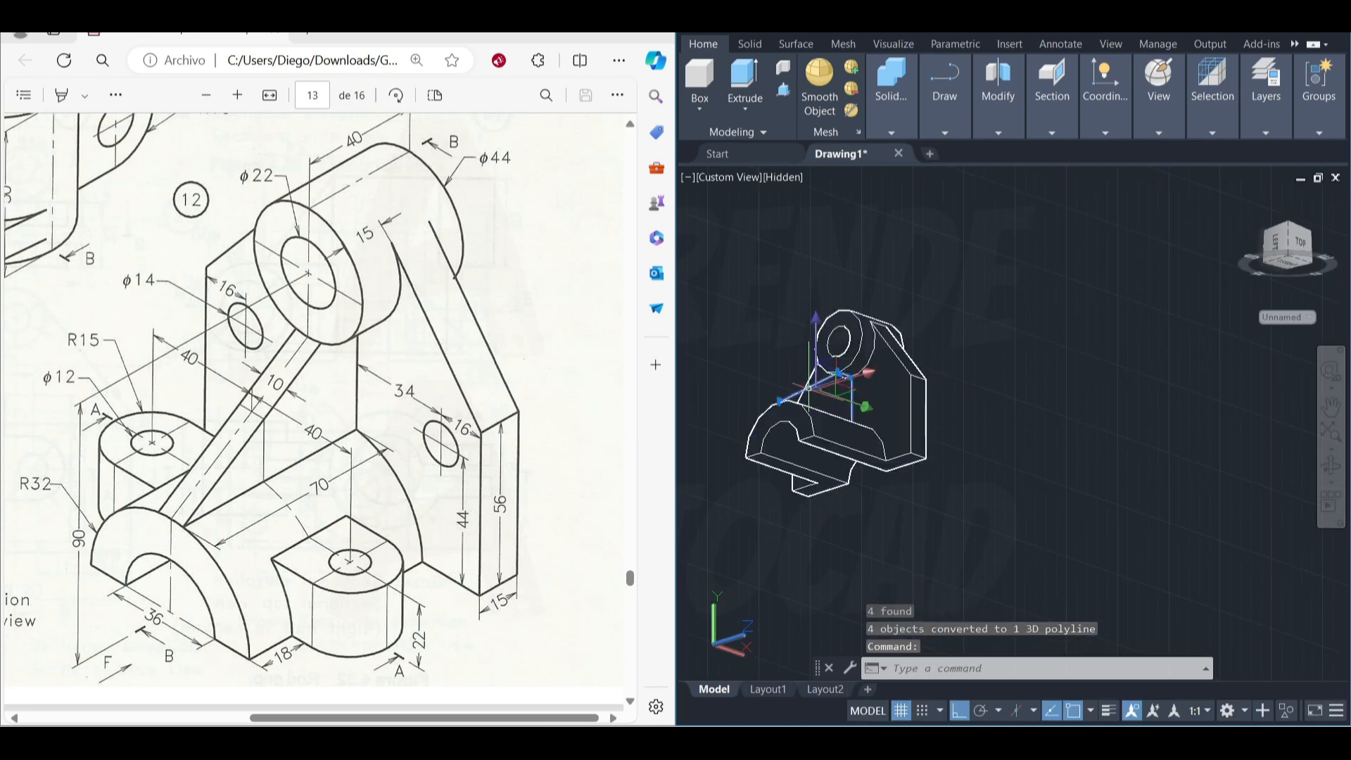
pyautogui.click(740, 85)
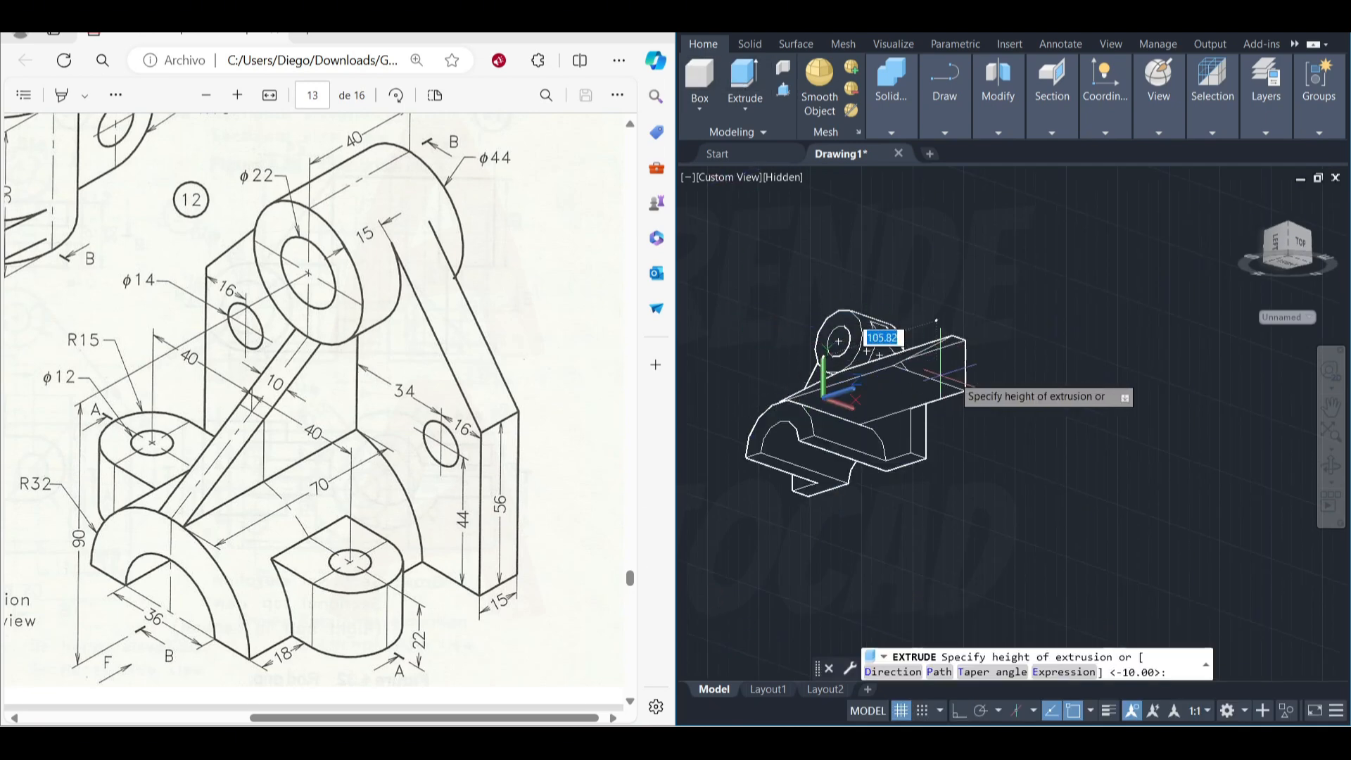
pyautogui.scroll(3, 816, 373)
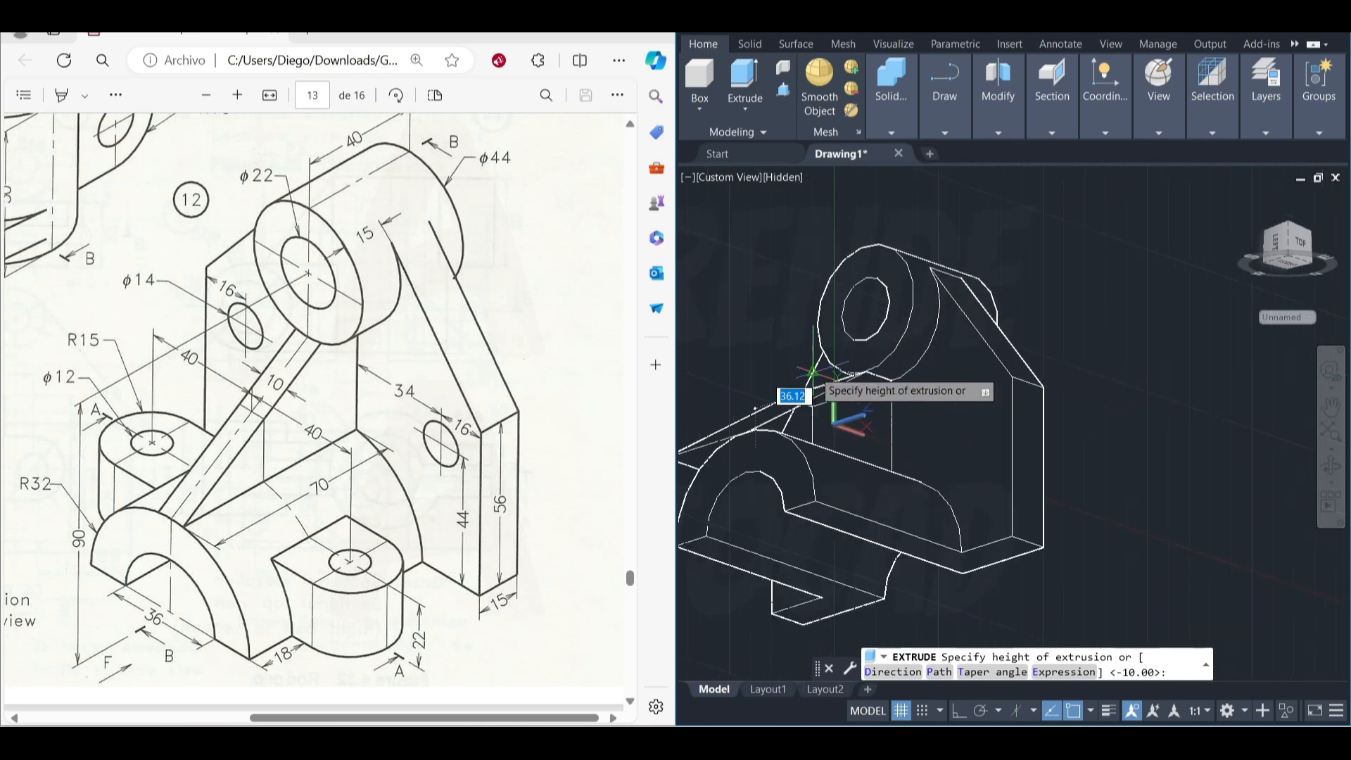
pyautogui.press('Escape')
# - Delete the joined rib profile between the half cylinder and the upper boss
pyautogui.keyDown('shift'); pyautogui.moveTo(877, 369); pyautogui.dragTo(817, 406, button='middle'); pyautogui.keyUp('shift')
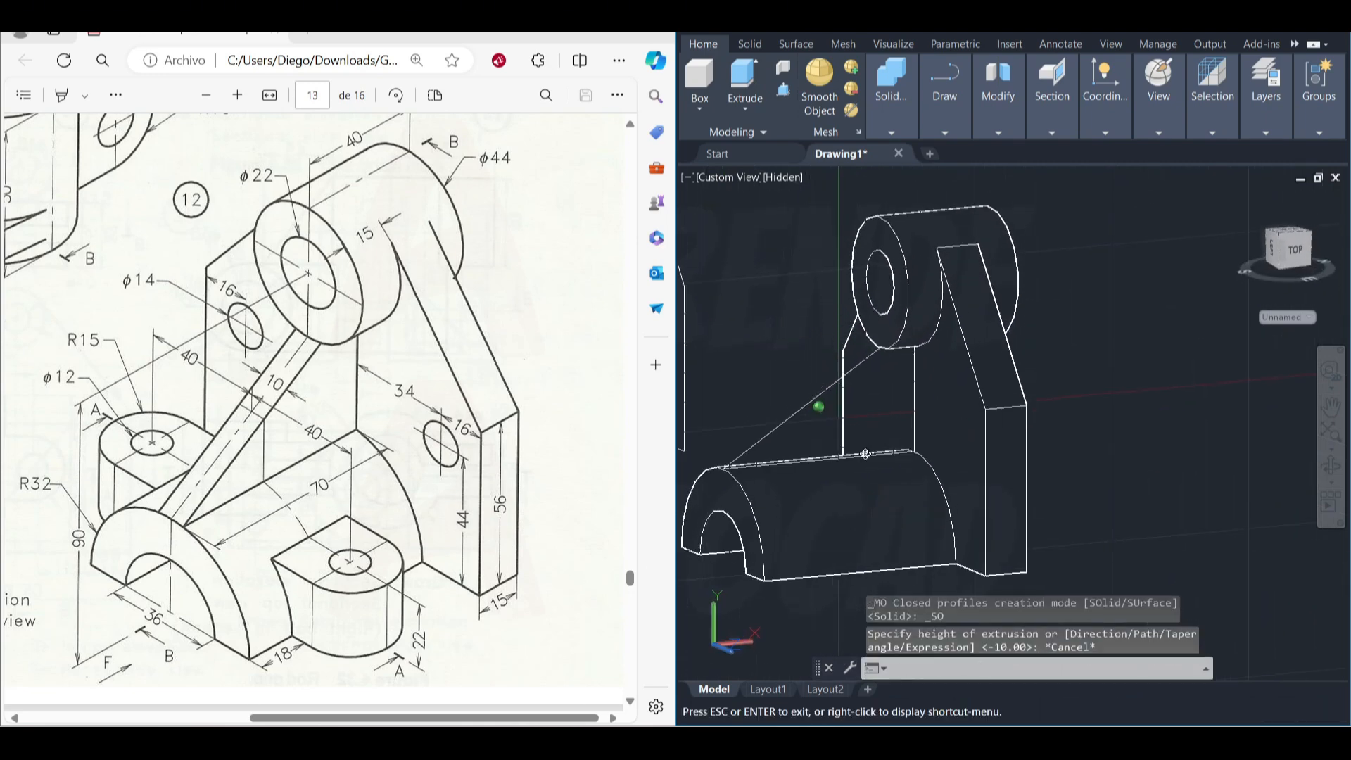
pyautogui.scroll(-2, 851, 451)
pyautogui.keyDown('shift'); pyautogui.moveTo(851, 451); pyautogui.dragTo(875, 453, button='middle'); pyautogui.keyUp('shift')
pyautogui.moveTo(798, 437)
pyautogui.mouseDown()
pyautogui.moveTo(882, 384)
pyautogui.moveTo(772, 590)
pyautogui.mouseUp()
pyautogui.press('Delete')
pyautogui.press('Escape')
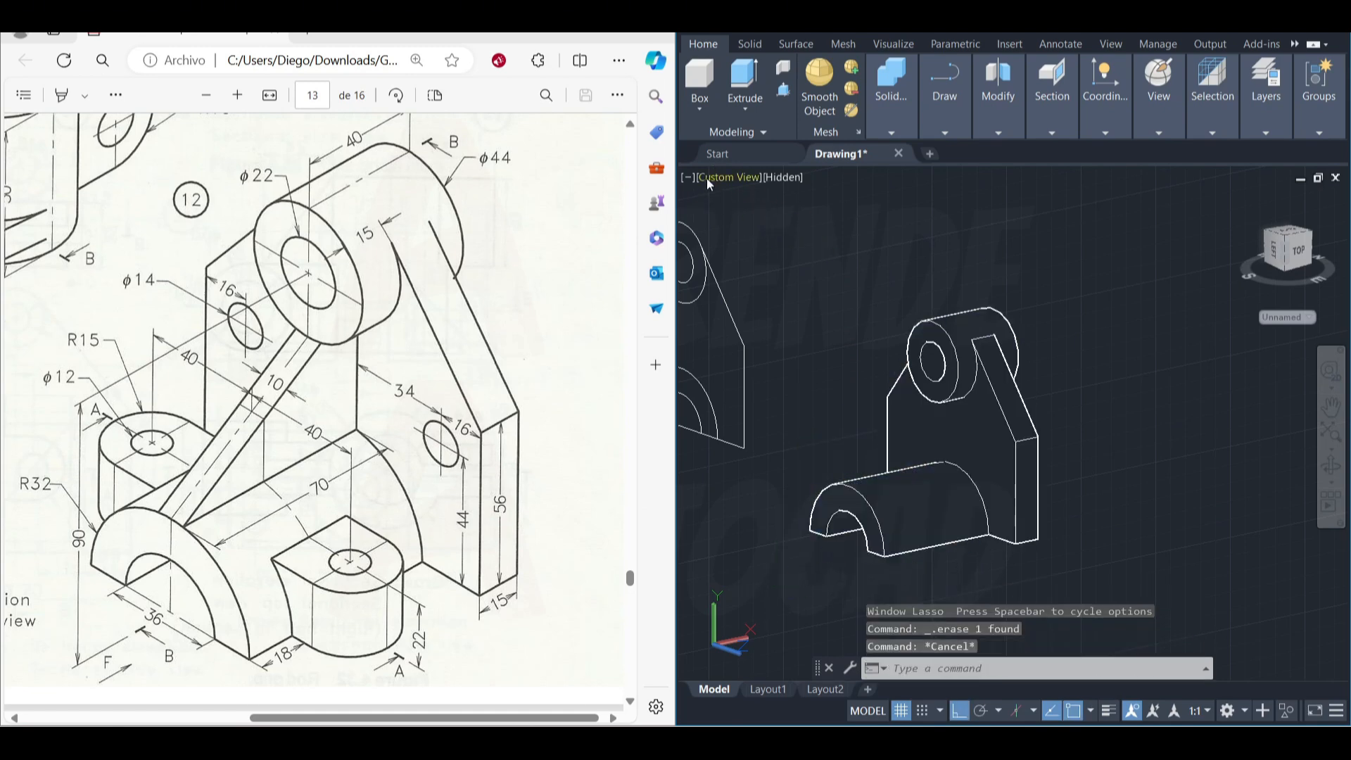
# - Set the view to SE Isometric and show the bracket up close
pyautogui.click(714, 178)
pyautogui.click(759, 350)
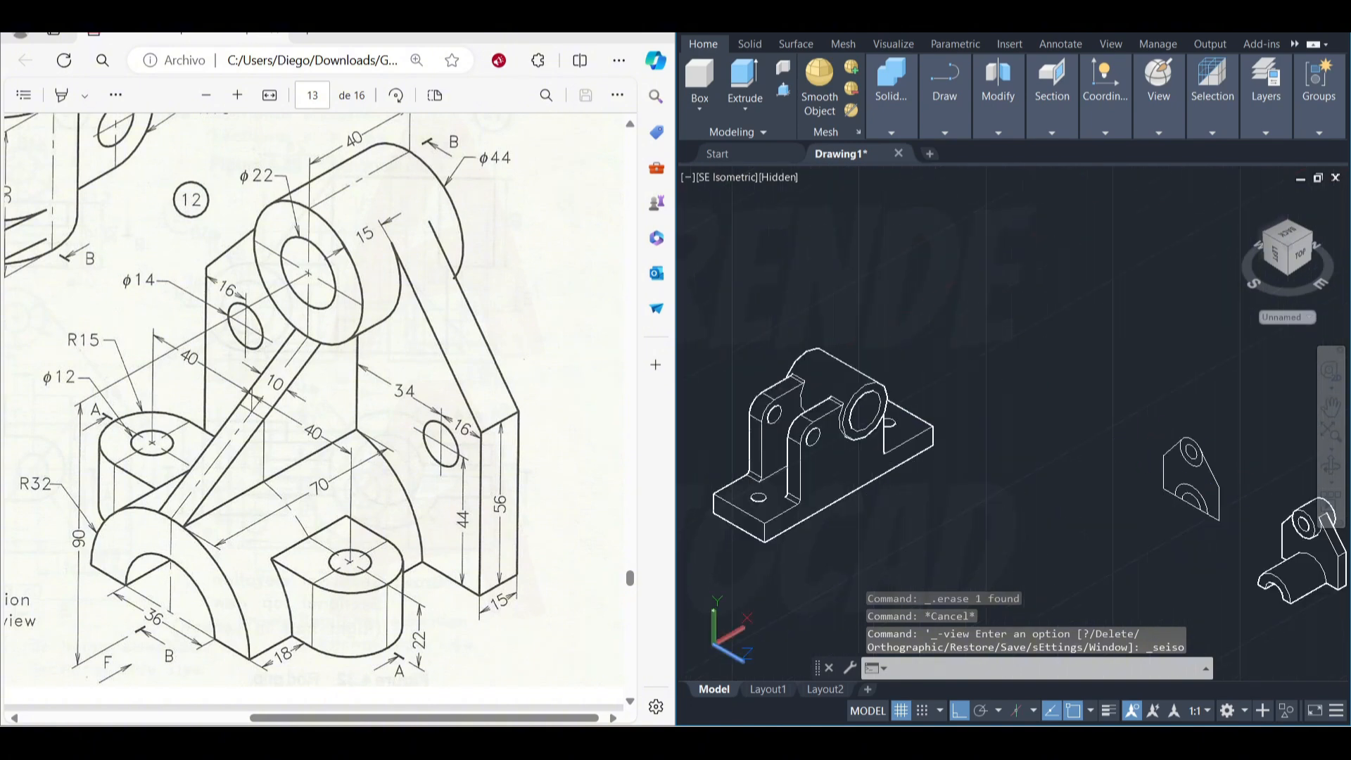
pyautogui.scroll(2, 848, 420)
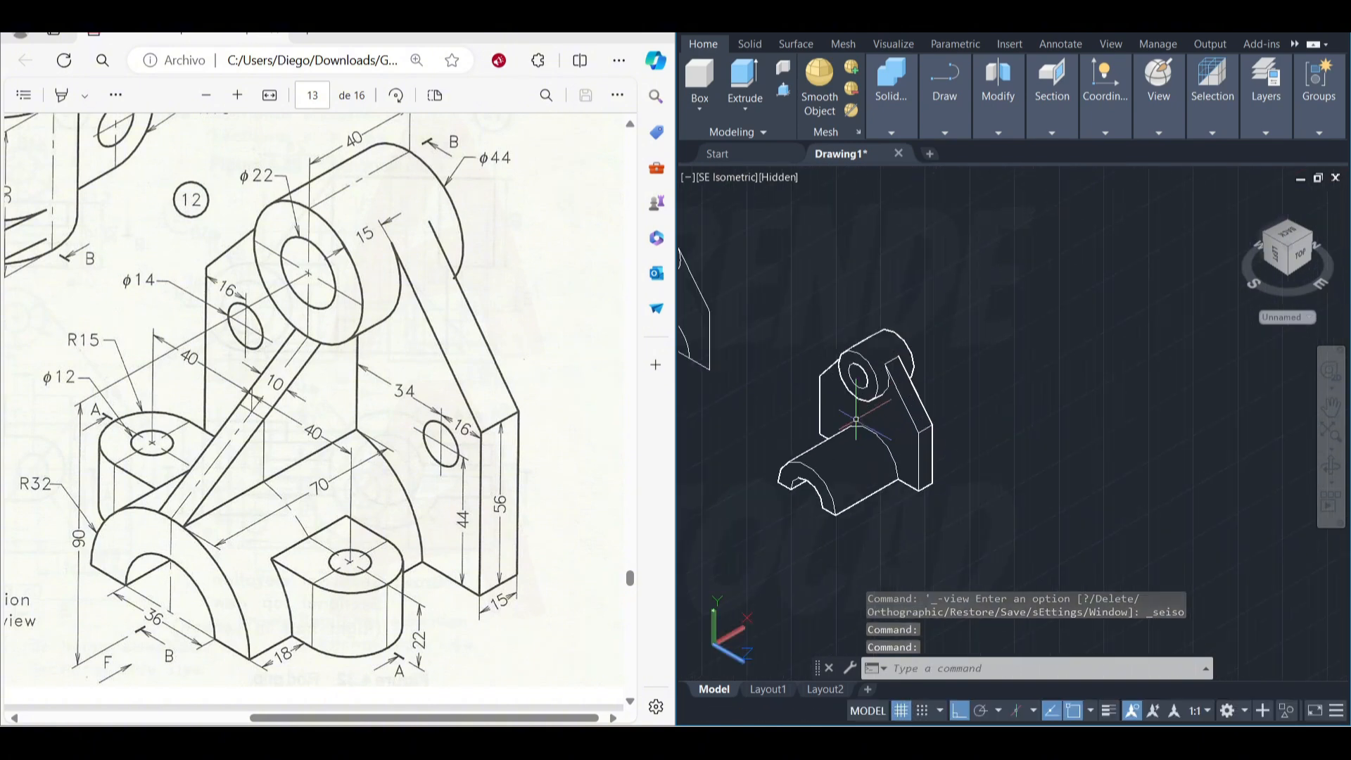
# - Draw the closed rib profile as a polyline: along the half cylinder's crown, up to the boss's underside, to its front edge and back
pyautogui.press('Return')
pyautogui.scroll(2, 859, 457)
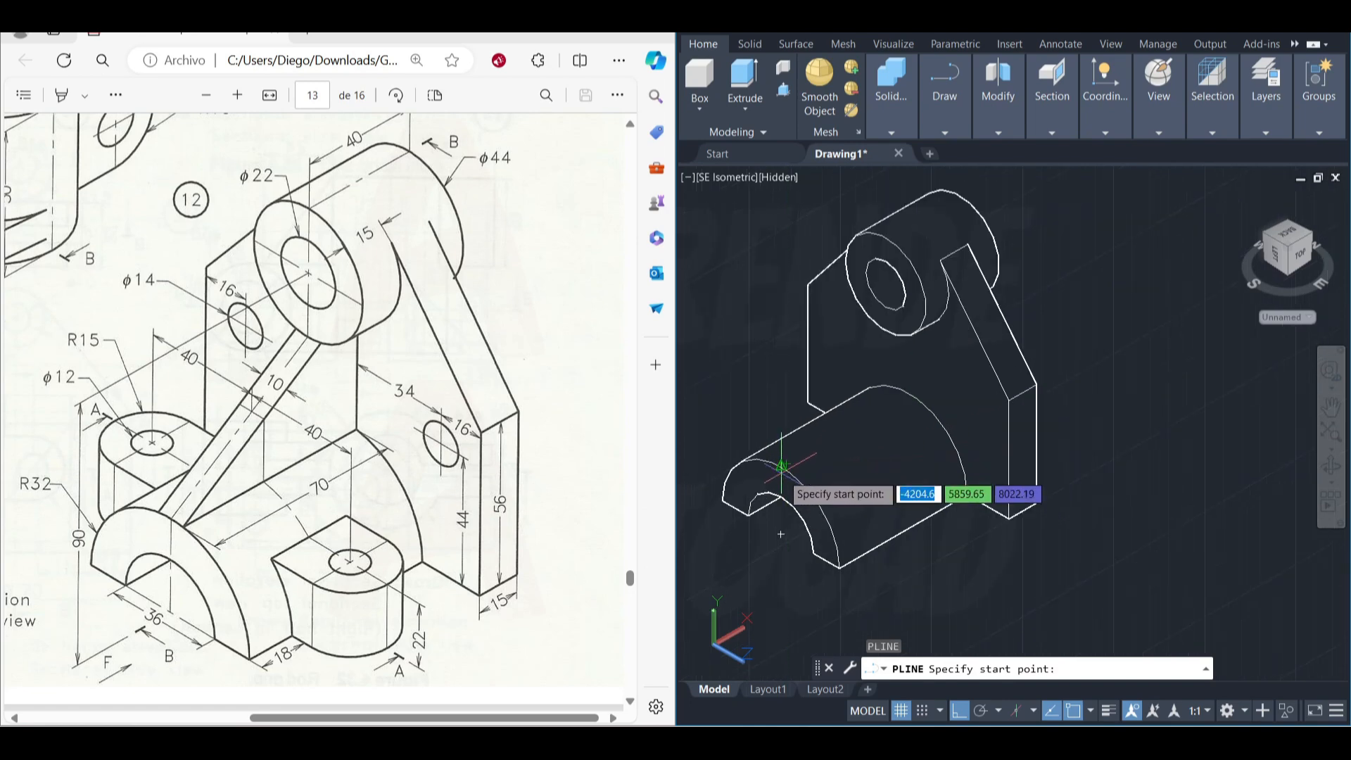
pyautogui.scroll(5, 786, 464)
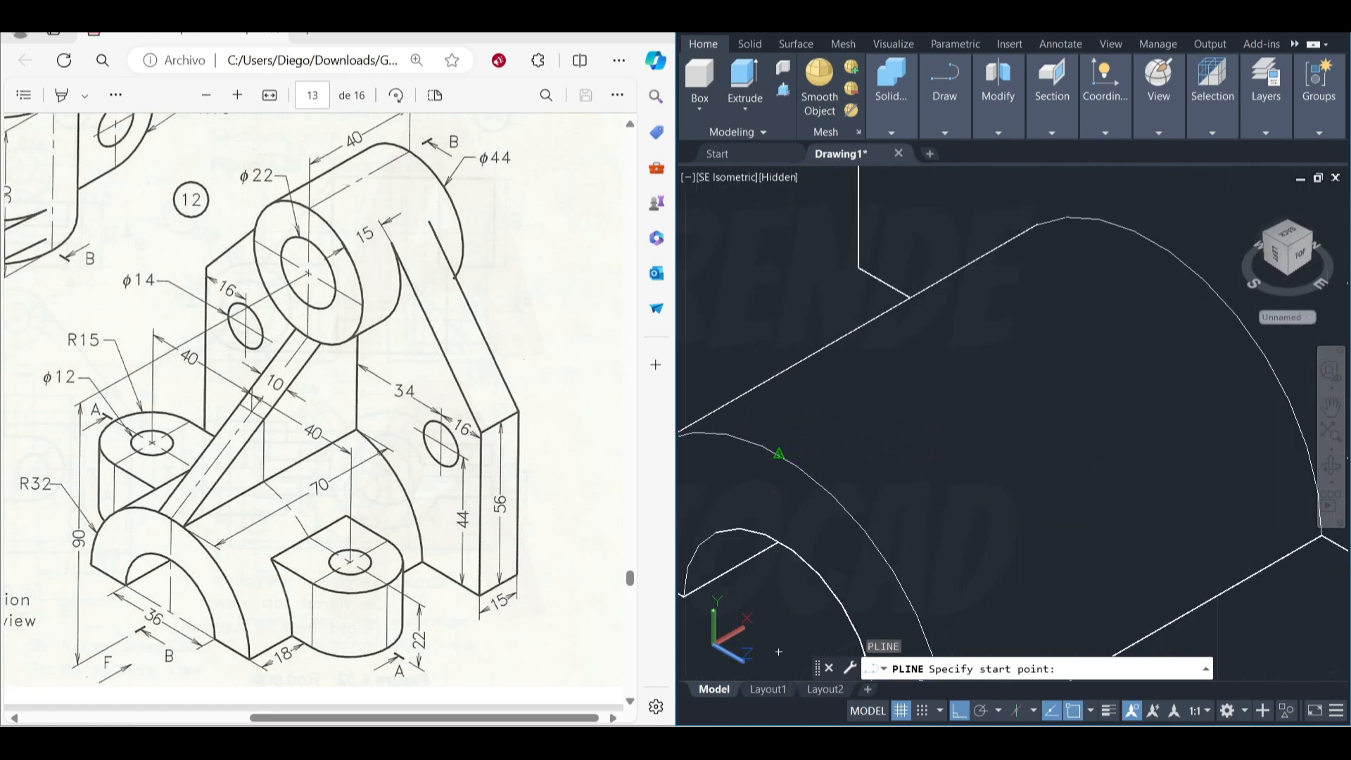
pyautogui.click(779, 454)
pyautogui.scroll(-3, 933, 352)
pyautogui.moveTo(957, 340); pyautogui.dragTo(789, 470, button='middle')
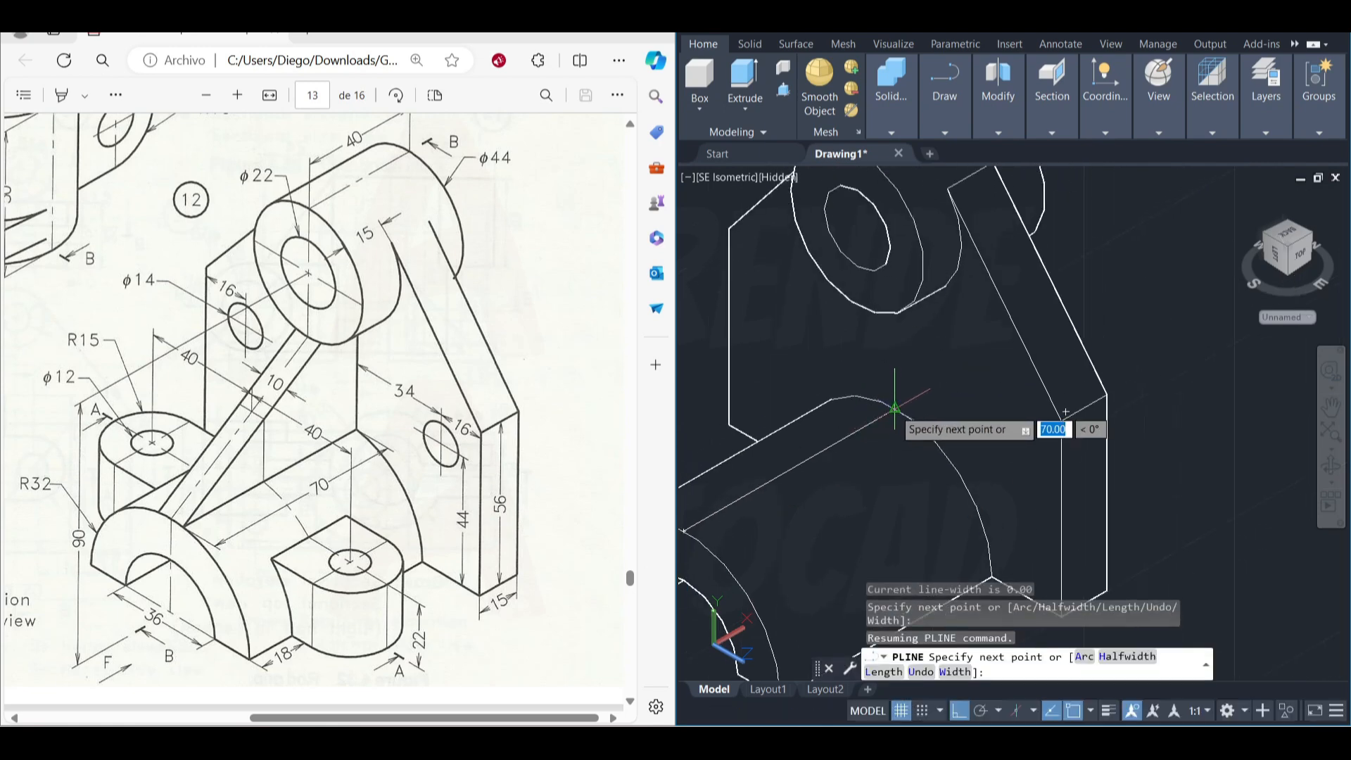
pyautogui.click(894, 408)
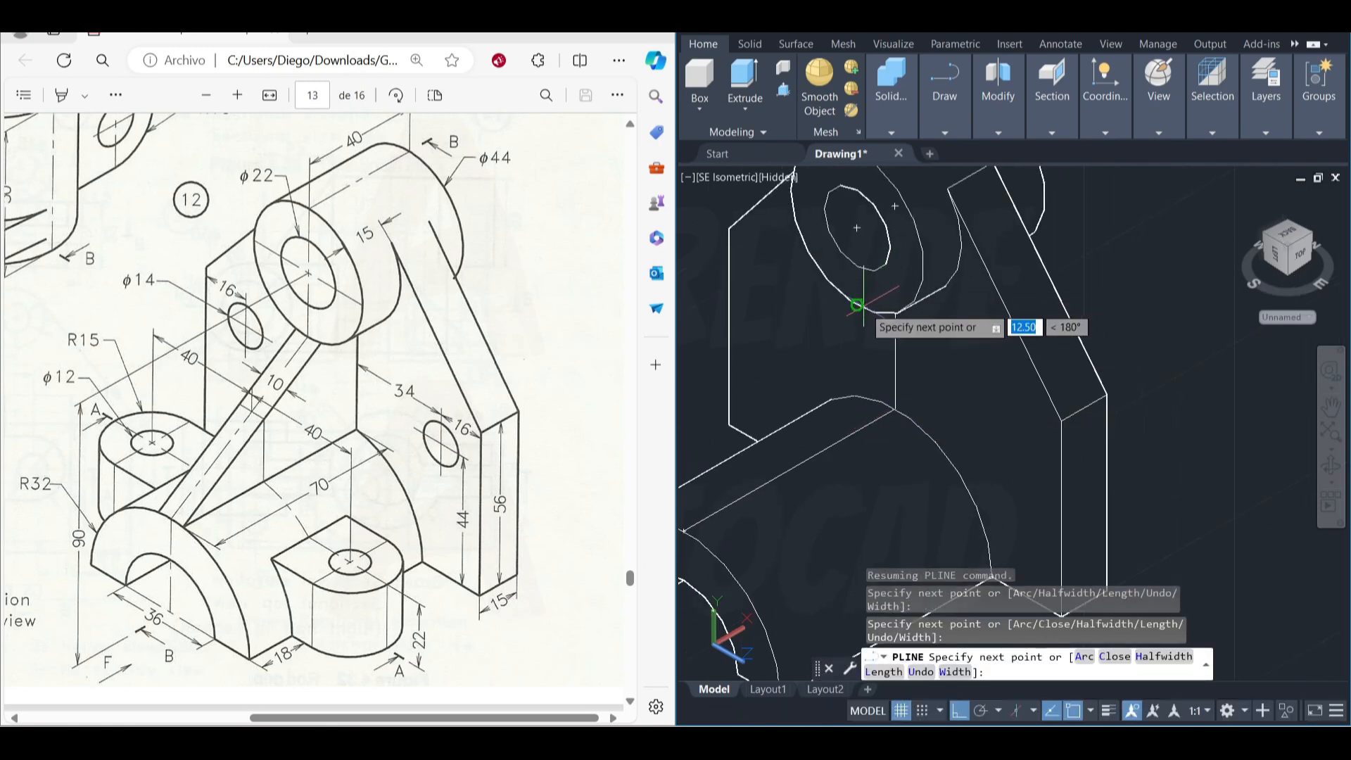
pyautogui.moveTo(968, 302); pyautogui.dragTo(1028, 261, button='middle')
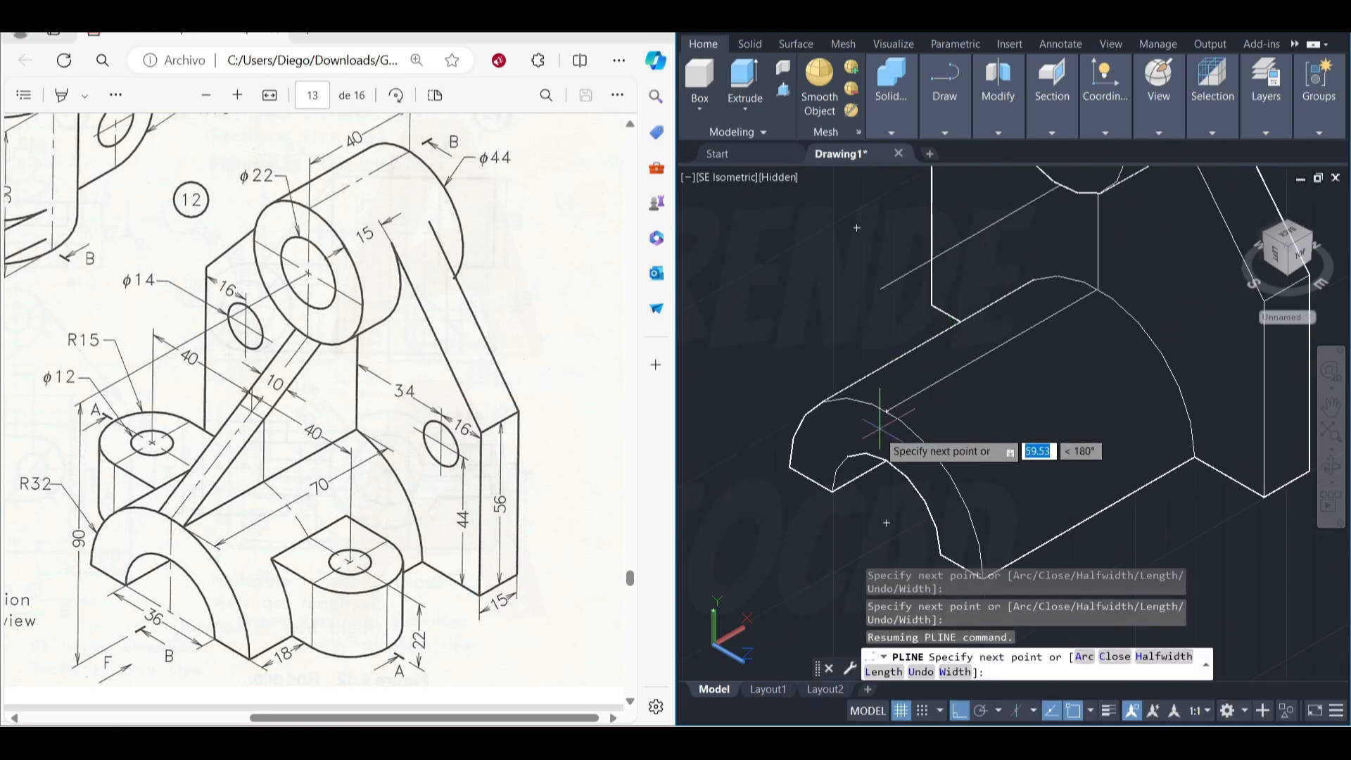
pyautogui.click(886, 406)
pyautogui.press('Escape')
# - Try to presspull the closed rib profile 10 units and undo the result
pyautogui.scroll(-2, 926, 390)
pyautogui.click(927, 366)
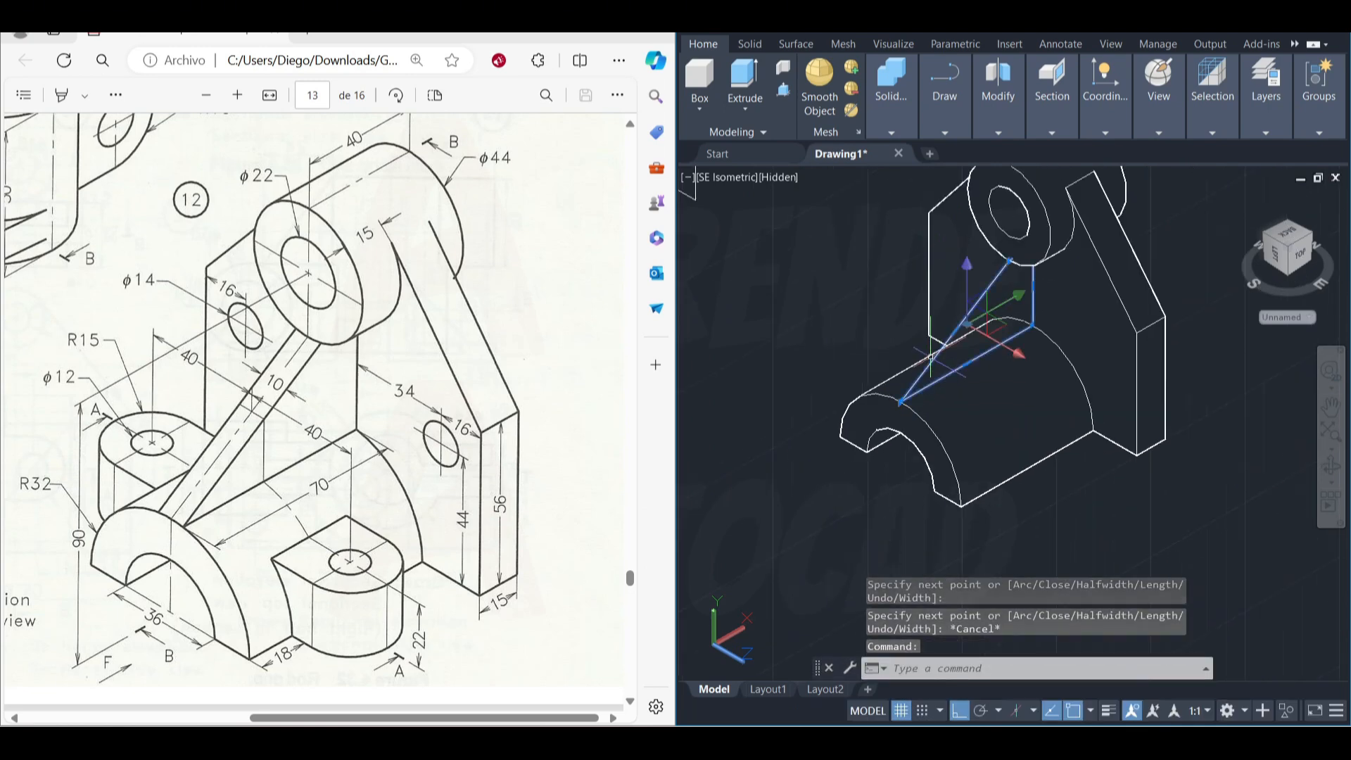
pyautogui.click(783, 90)
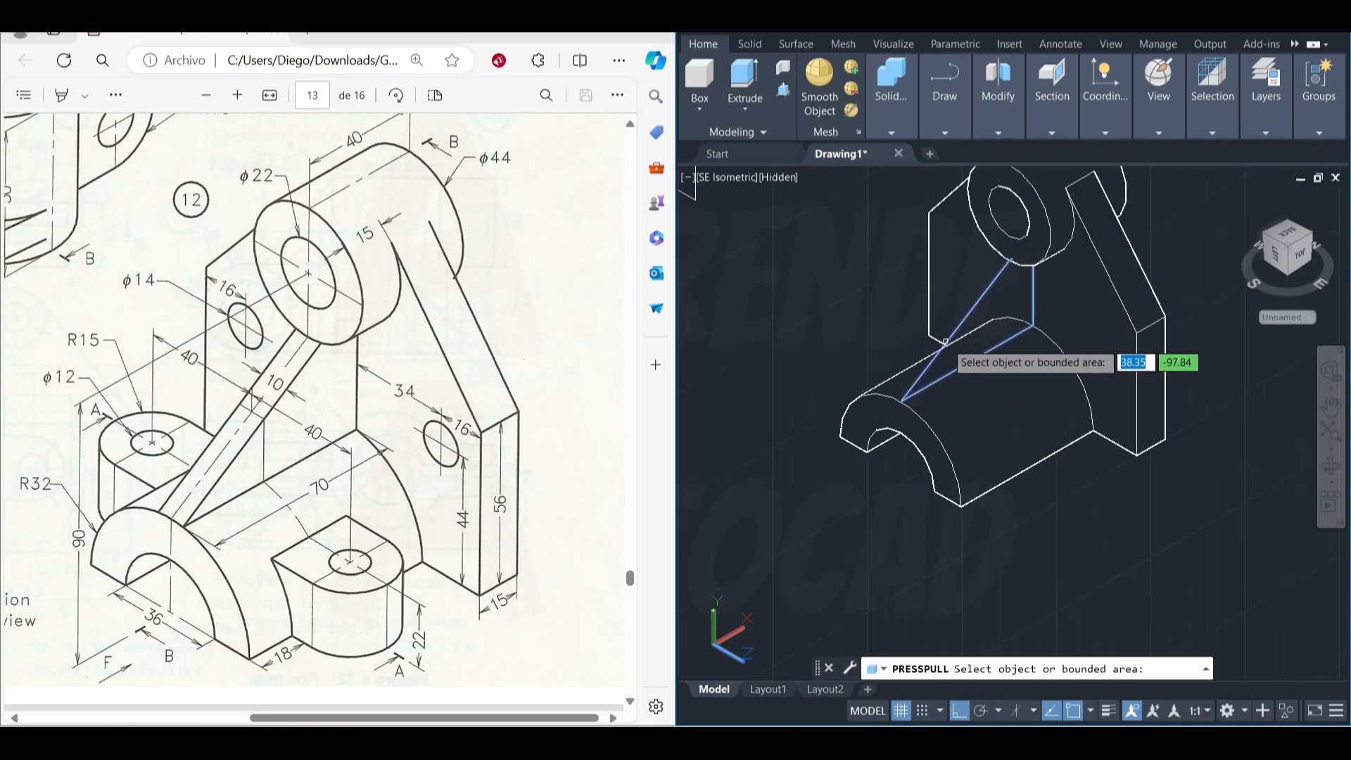
pyautogui.click(950, 348)
pyautogui.press('Return')
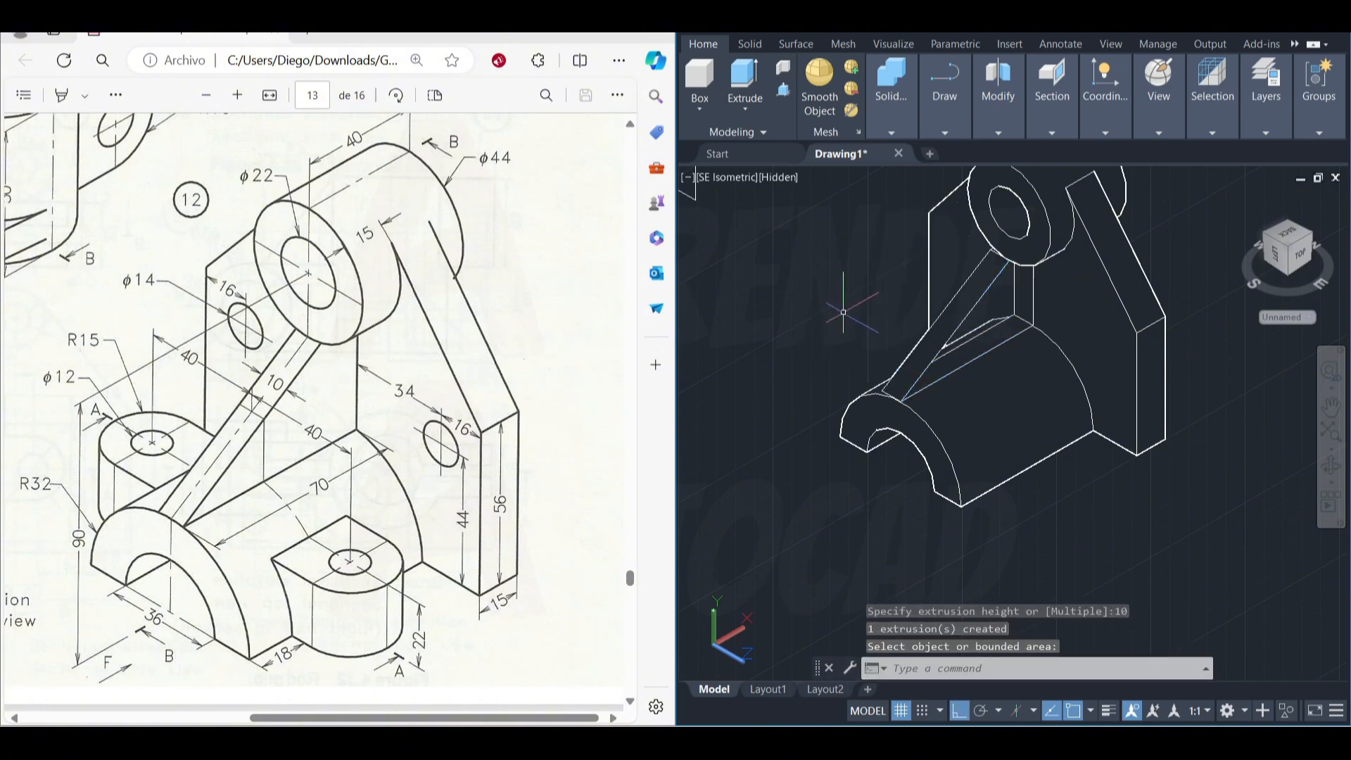
pyautogui.press('Return')
pyautogui.hotkey('ctrl', 'z')
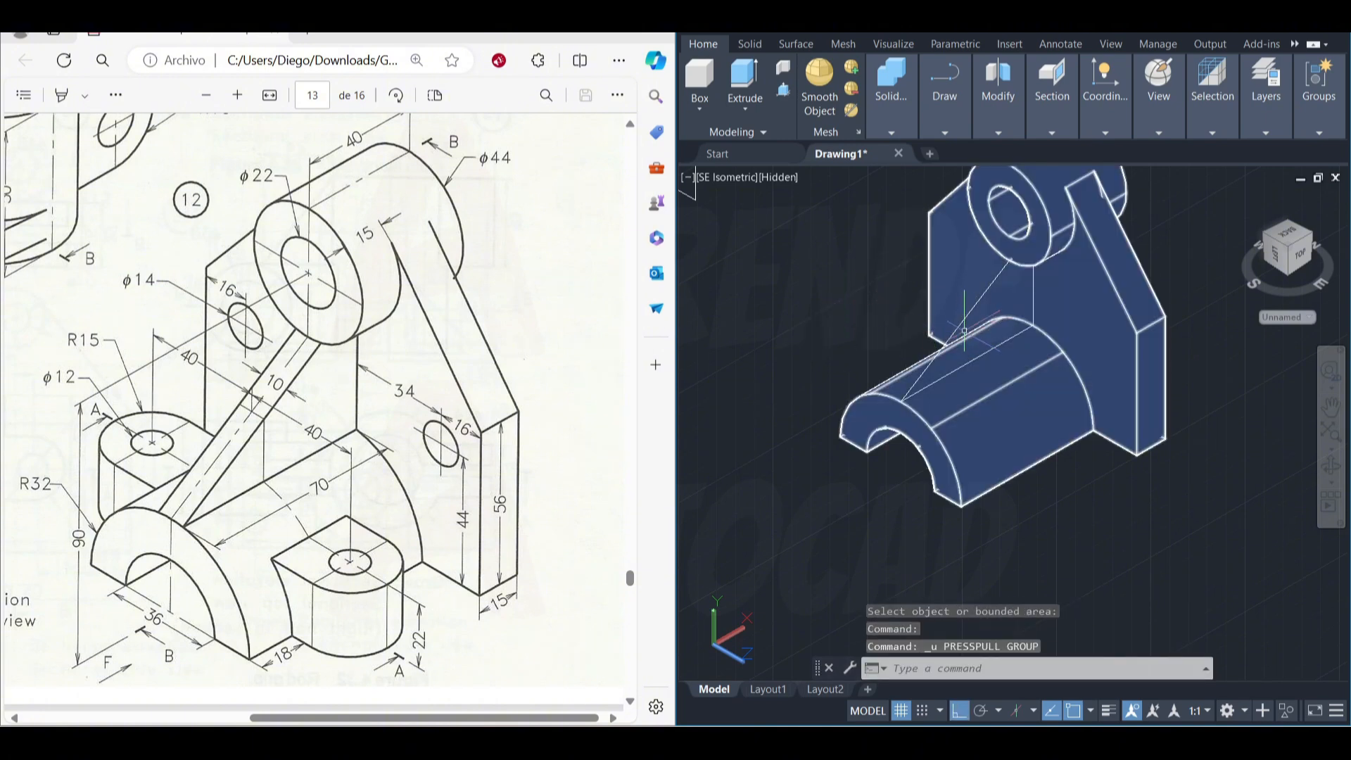
pyautogui.click(958, 327)
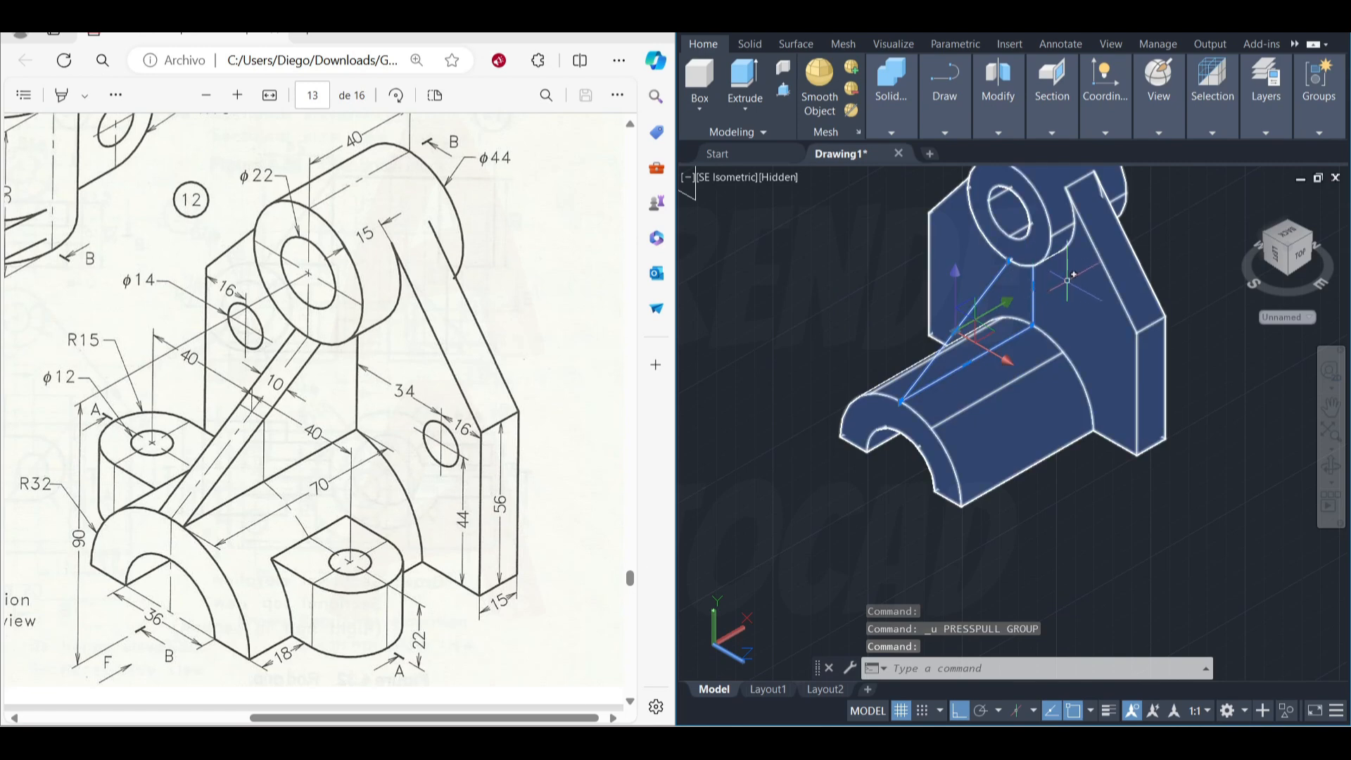
pyautogui.scroll(5, 1042, 268)
pyautogui.scroll(2, 1024, 291)
pyautogui.keyDown('shift'); pyautogui.moveTo(1013, 317); pyautogui.dragTo(1021, 247, button='middle'); pyautogui.keyUp('shift')
pyautogui.hotkey('ctrl', 'z')
pyautogui.hotkey('ctrl', 'z')
pyautogui.hotkey('ctrl', 'z')
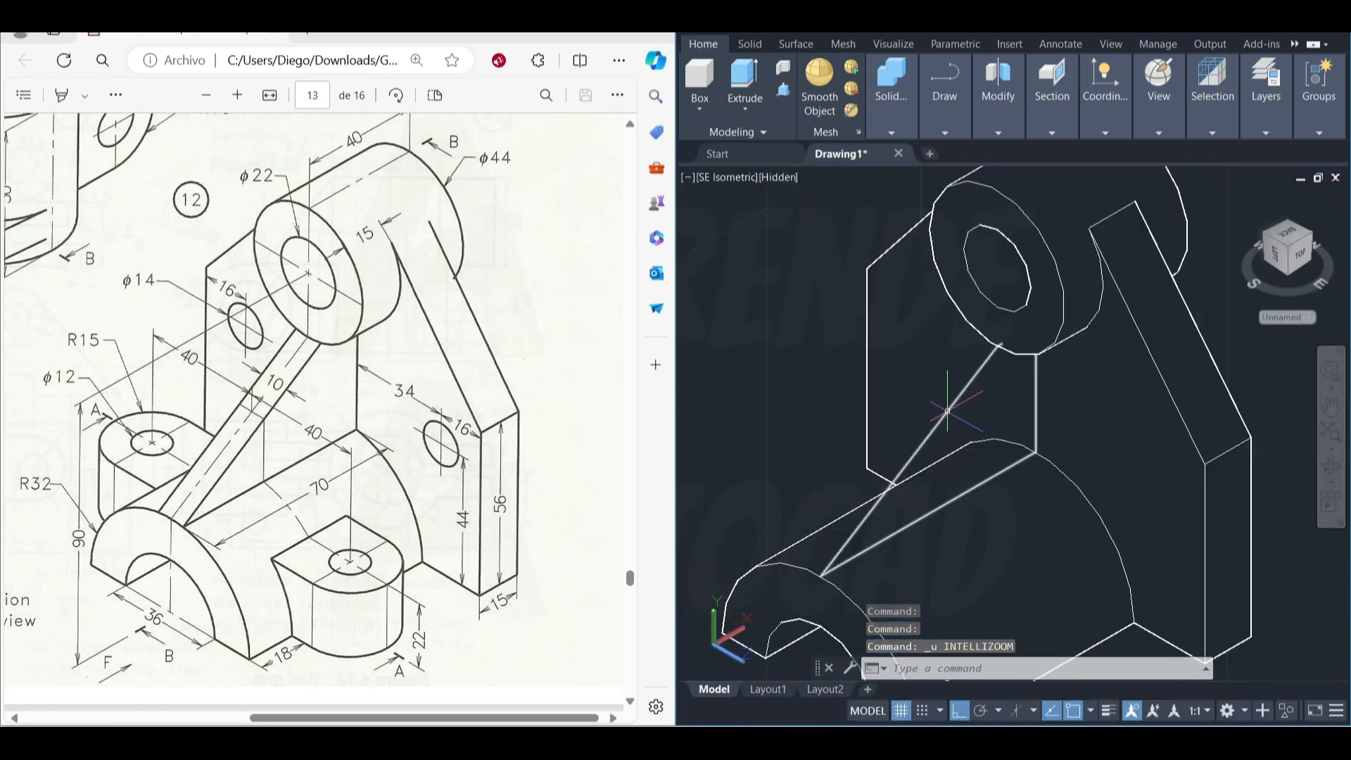
# - Extrude the closed rib profile polyline 10 units into a solid
pyautogui.click(745, 76)
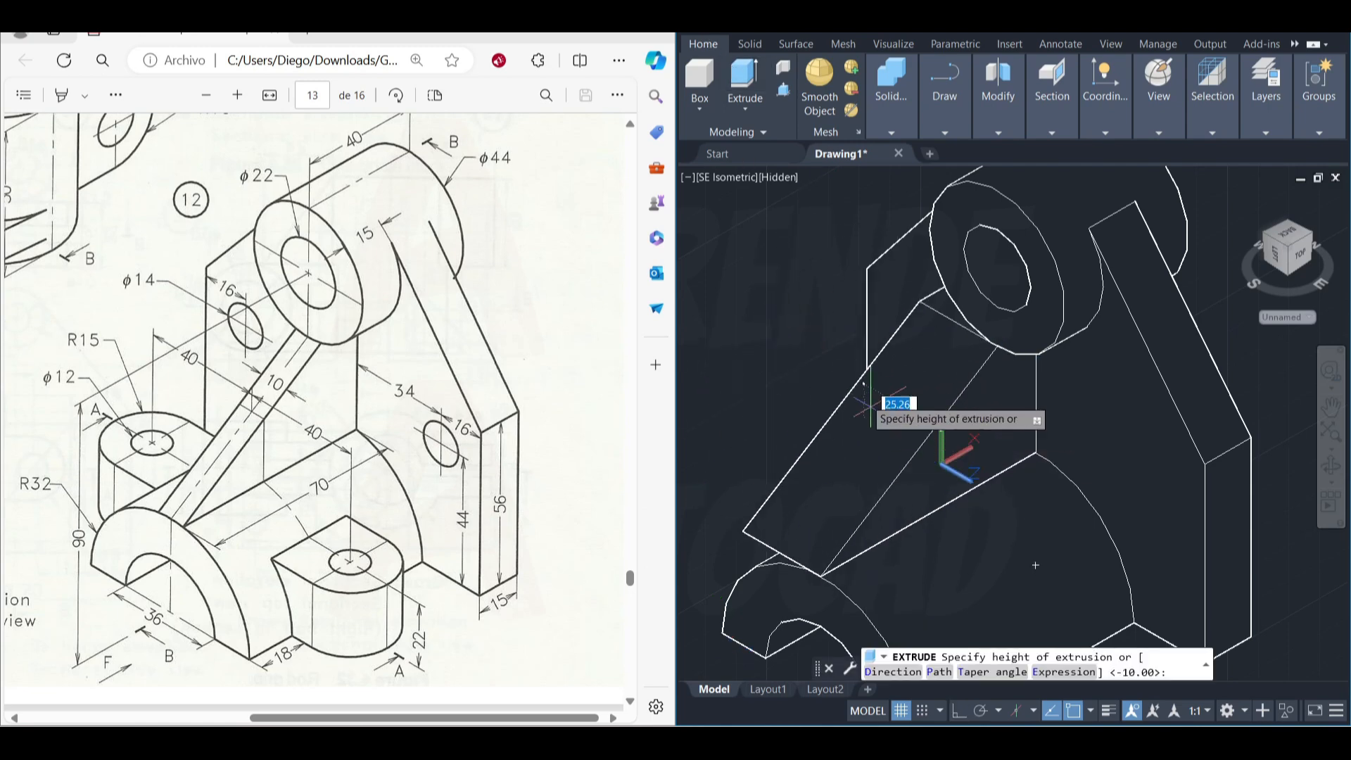
pyautogui.write('10')
pyautogui.press('Return')
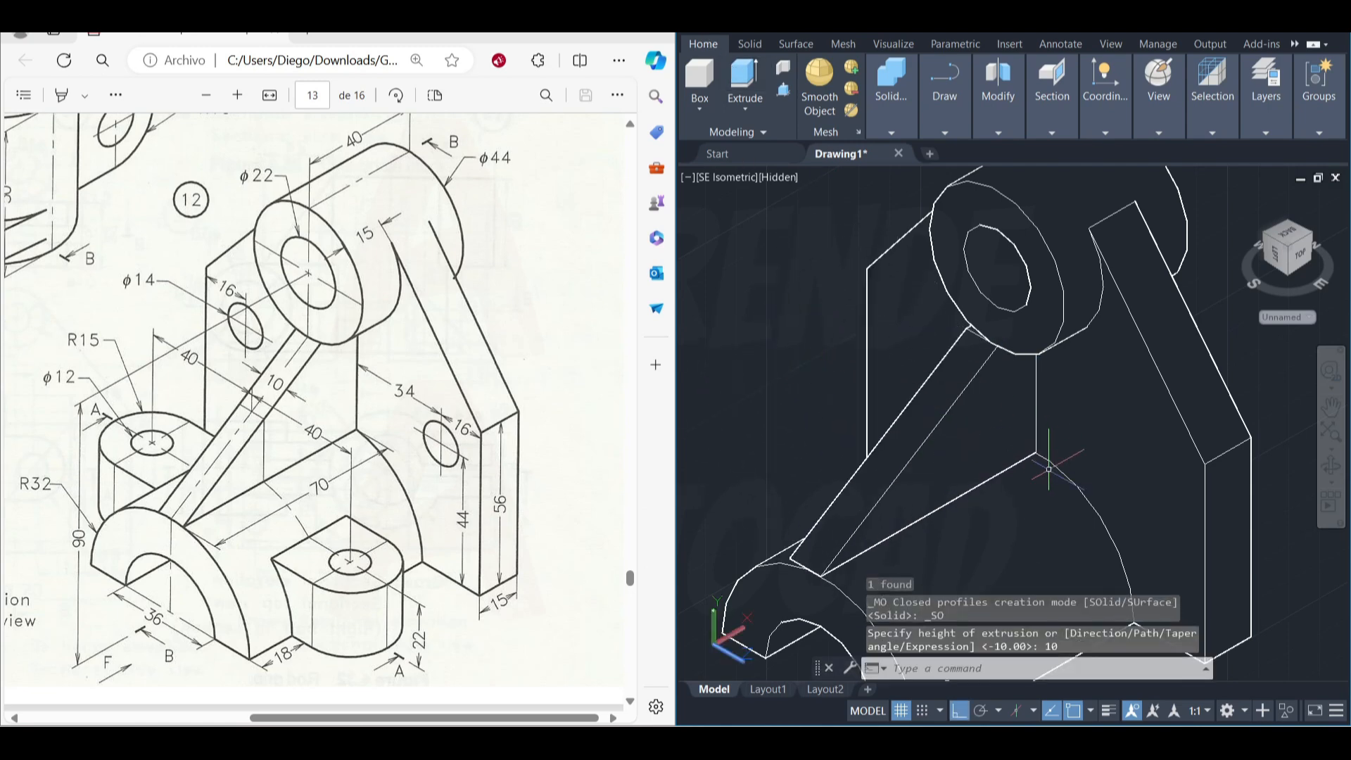
pyautogui.press('Escape')
# - Move the extruded rib sideways so its thickness is centred on the half cylinder's crown
pyautogui.click(873, 484)
pyautogui.scroll(2, 873, 484)
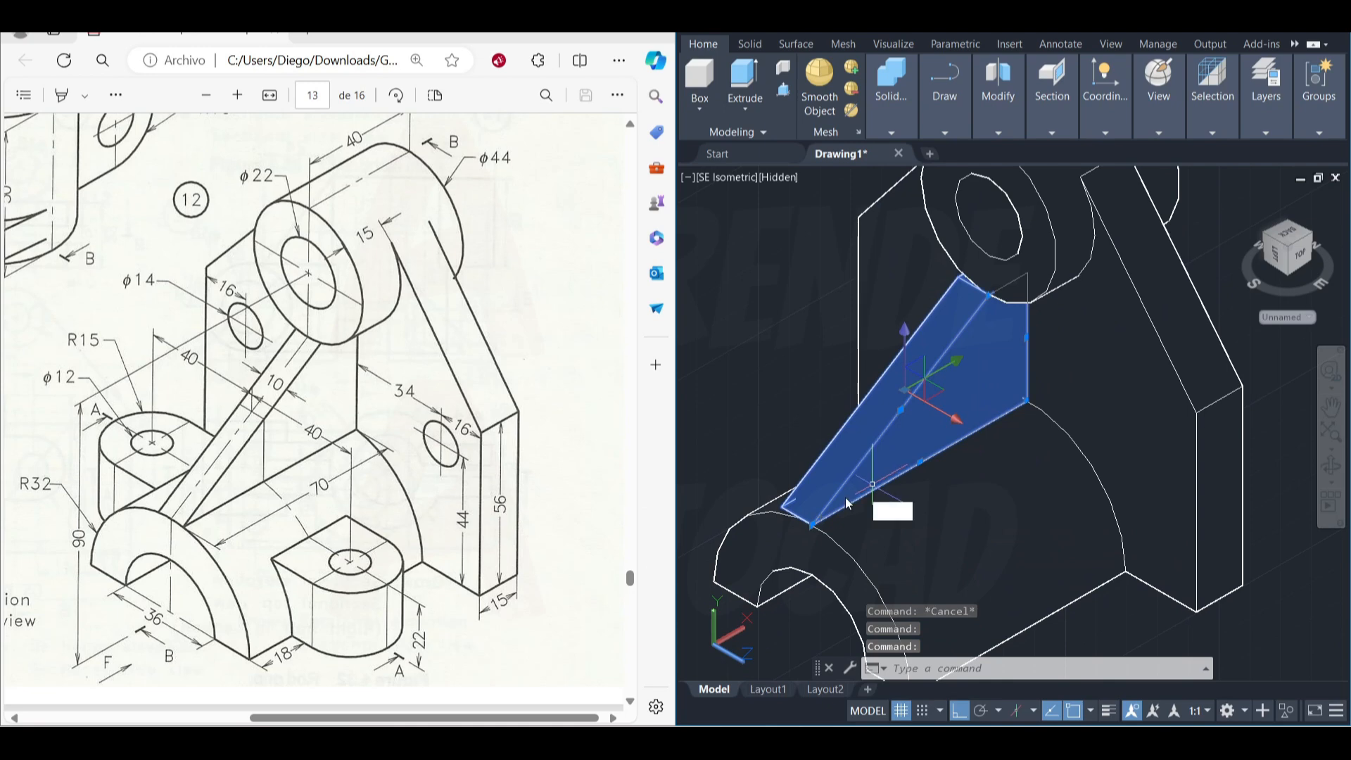
pyautogui.write('m')
pyautogui.press('Return')
pyautogui.click(813, 524)
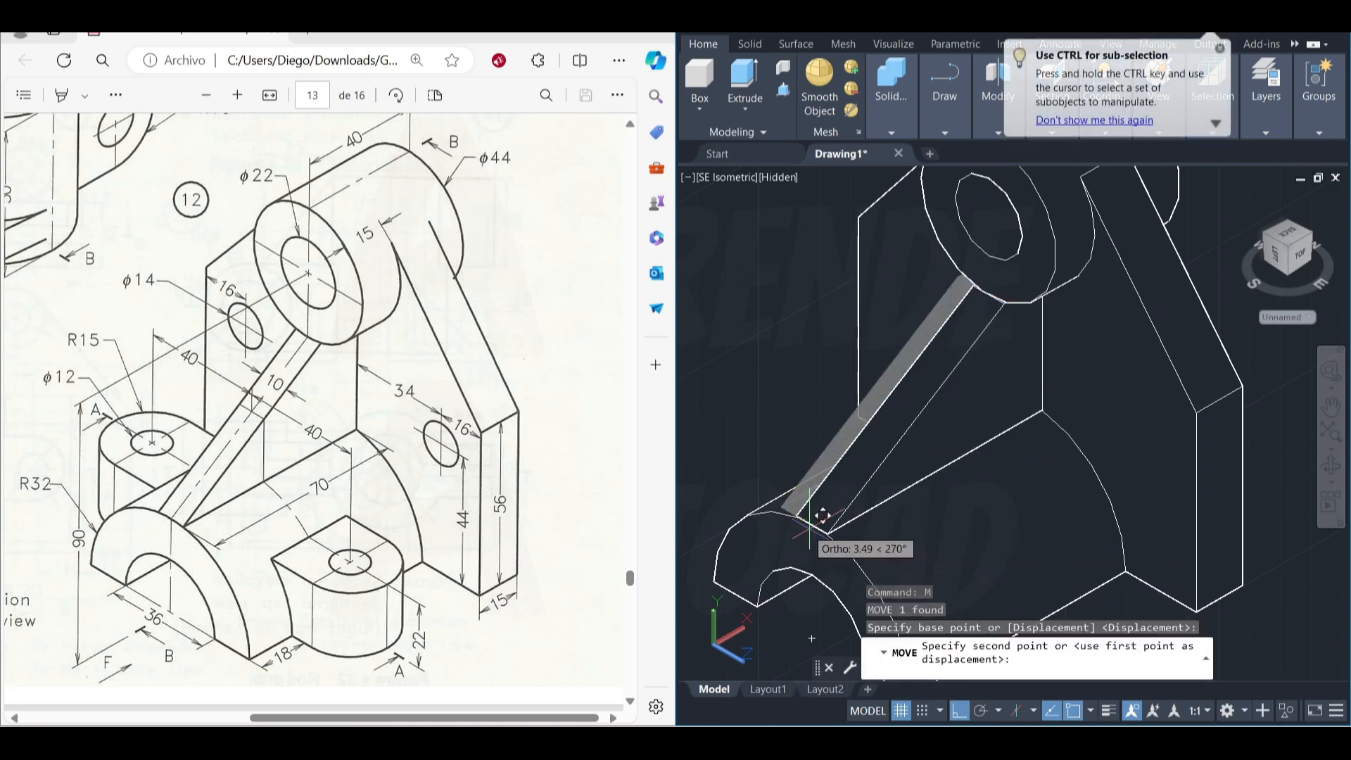
pyautogui.press('Escape')
# - Union the sloping rib with the rest of the bracket body
pyautogui.scroll(-3, 880, 458)
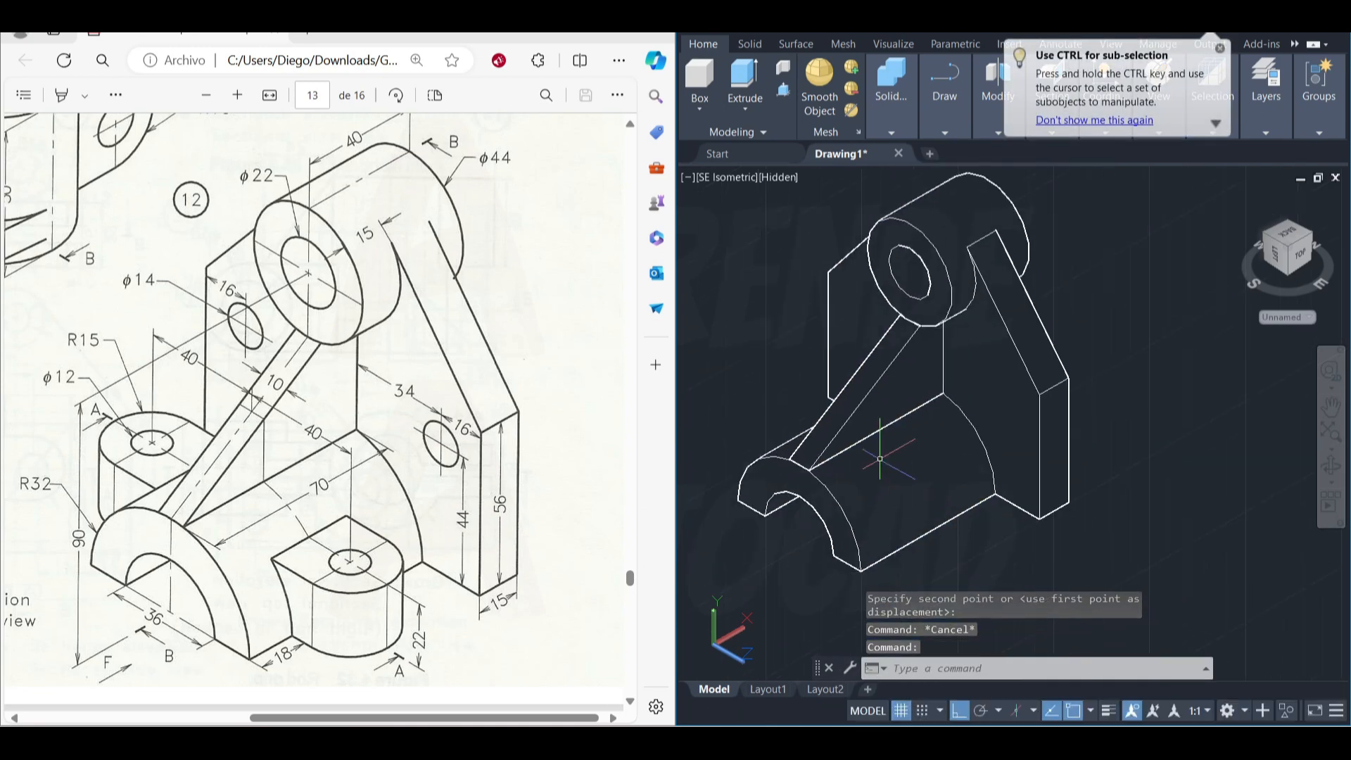
pyautogui.click(880, 103)
pyautogui.click(875, 156)
pyautogui.click(912, 345)
pyautogui.click(1017, 335)
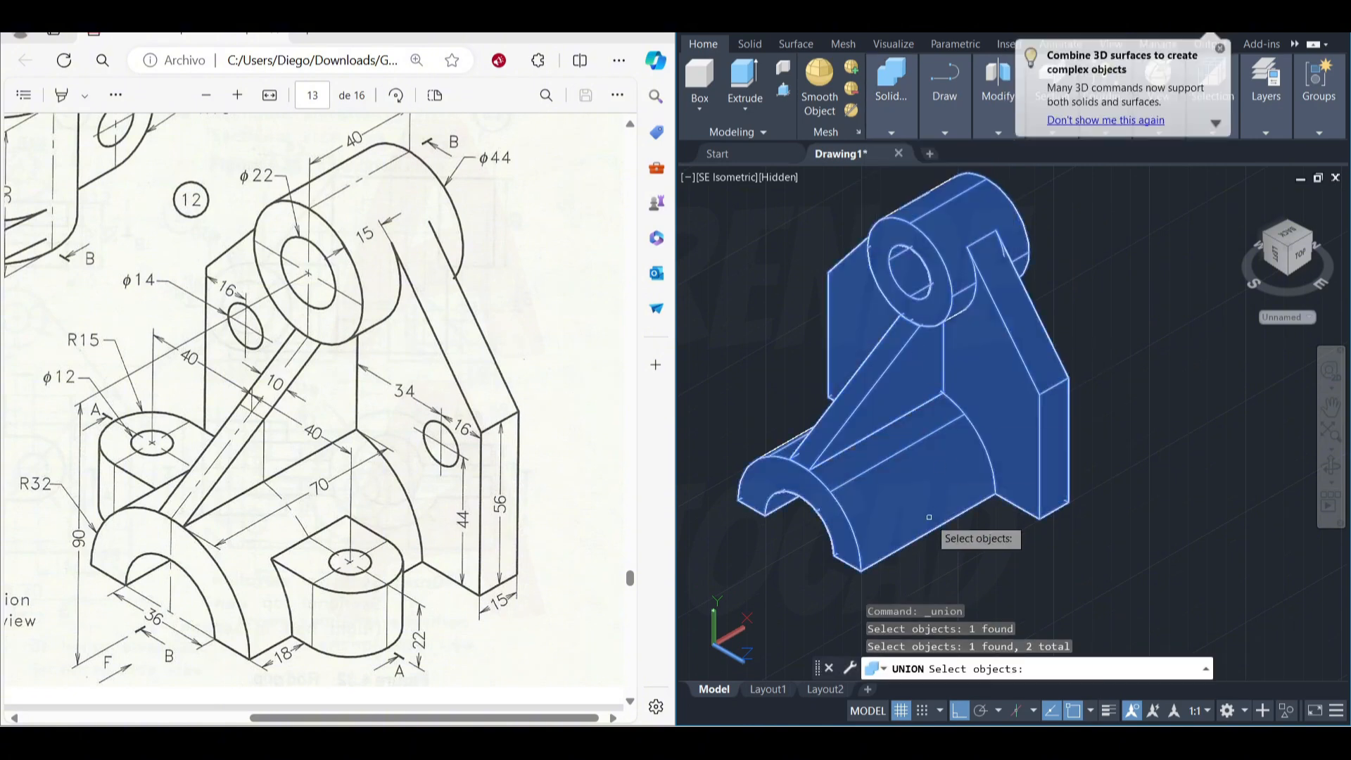
pyautogui.press('Return')
# - Change the coordinate system from Right to the horizontal plane with Z pointing up
pyautogui.click(1122, 129)
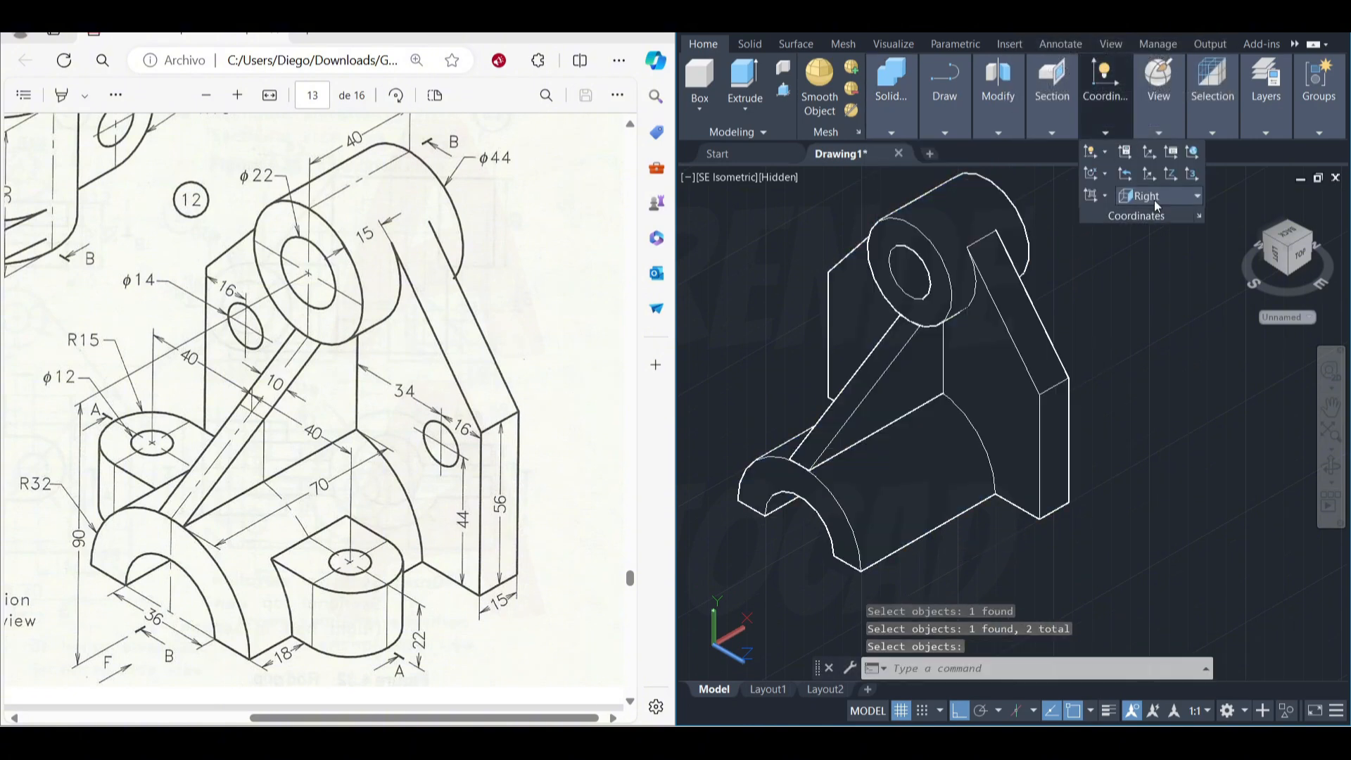
pyautogui.click(1154, 199)
pyautogui.click(1167, 242)
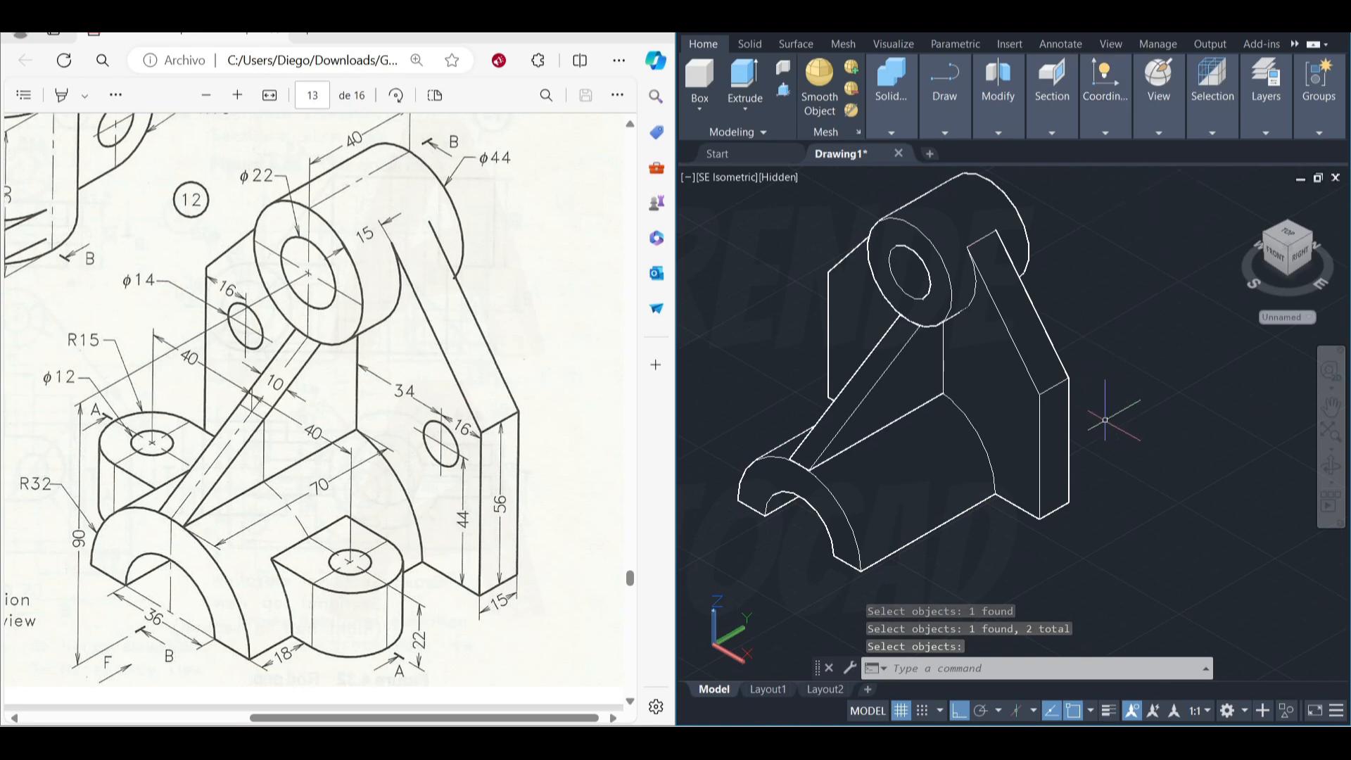
# - Draw a circle of diameter 12 in the empty space beside the bracket for the lug hole
pyautogui.moveTo(1107, 416); pyautogui.dragTo(953, 385, button='middle')
pyautogui.write('c')
pyautogui.press('Return')
pyautogui.click(954, 438)
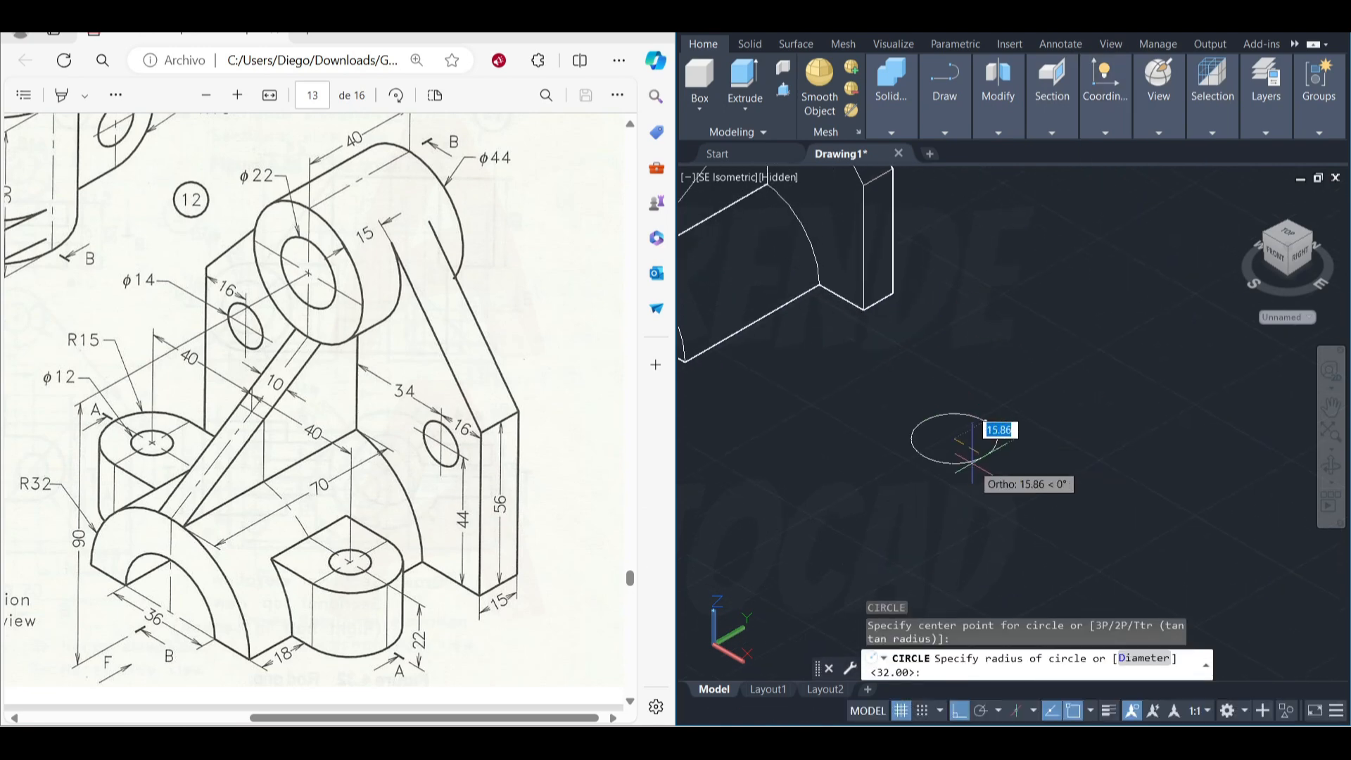
pyautogui.write('d')
pyautogui.press('Return')
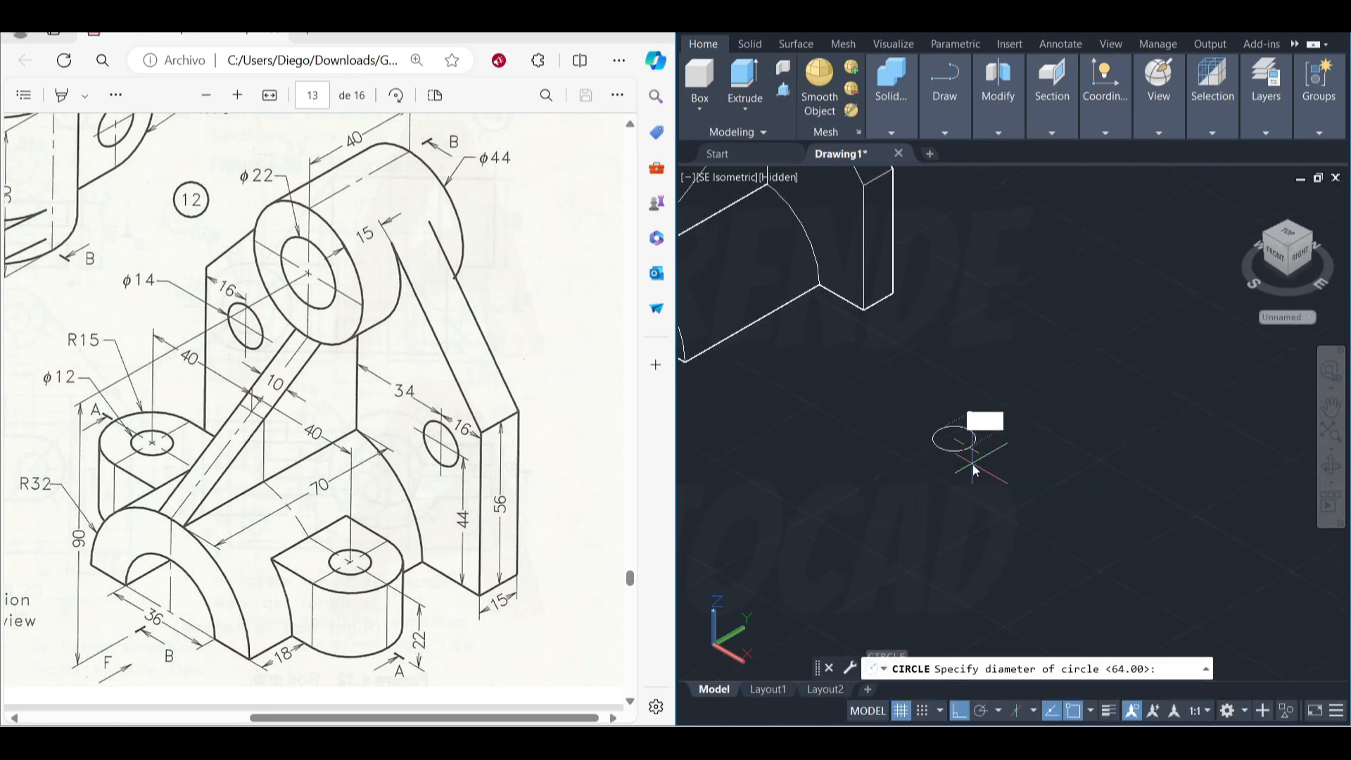
pyautogui.write('12')
pyautogui.press('Return')
# - Draw a concentric circle of radius 15 around the 12-diameter hole circle
pyautogui.press('Return')
pyautogui.click(953, 438)
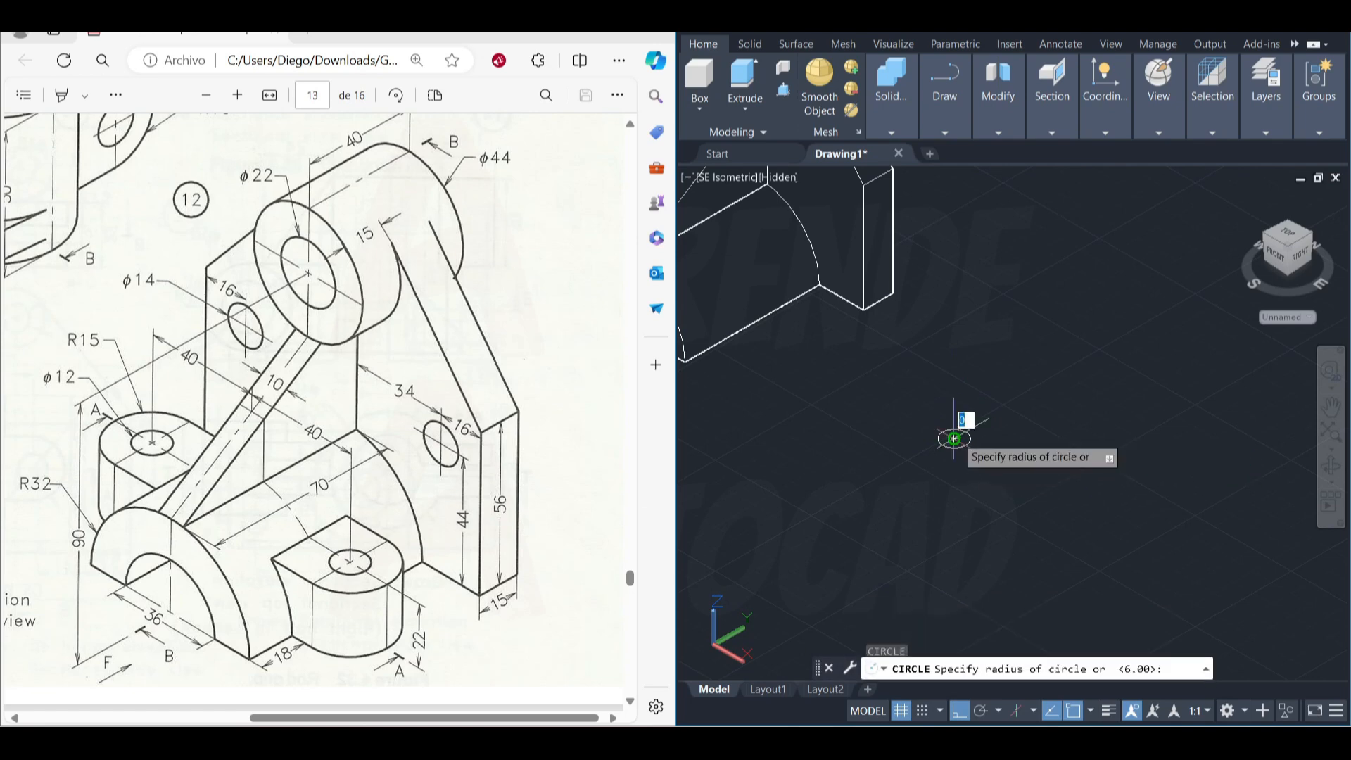
pyautogui.write('15')
pyautogui.press('Return')
pyautogui.press('Escape')
pyautogui.press('Escape')
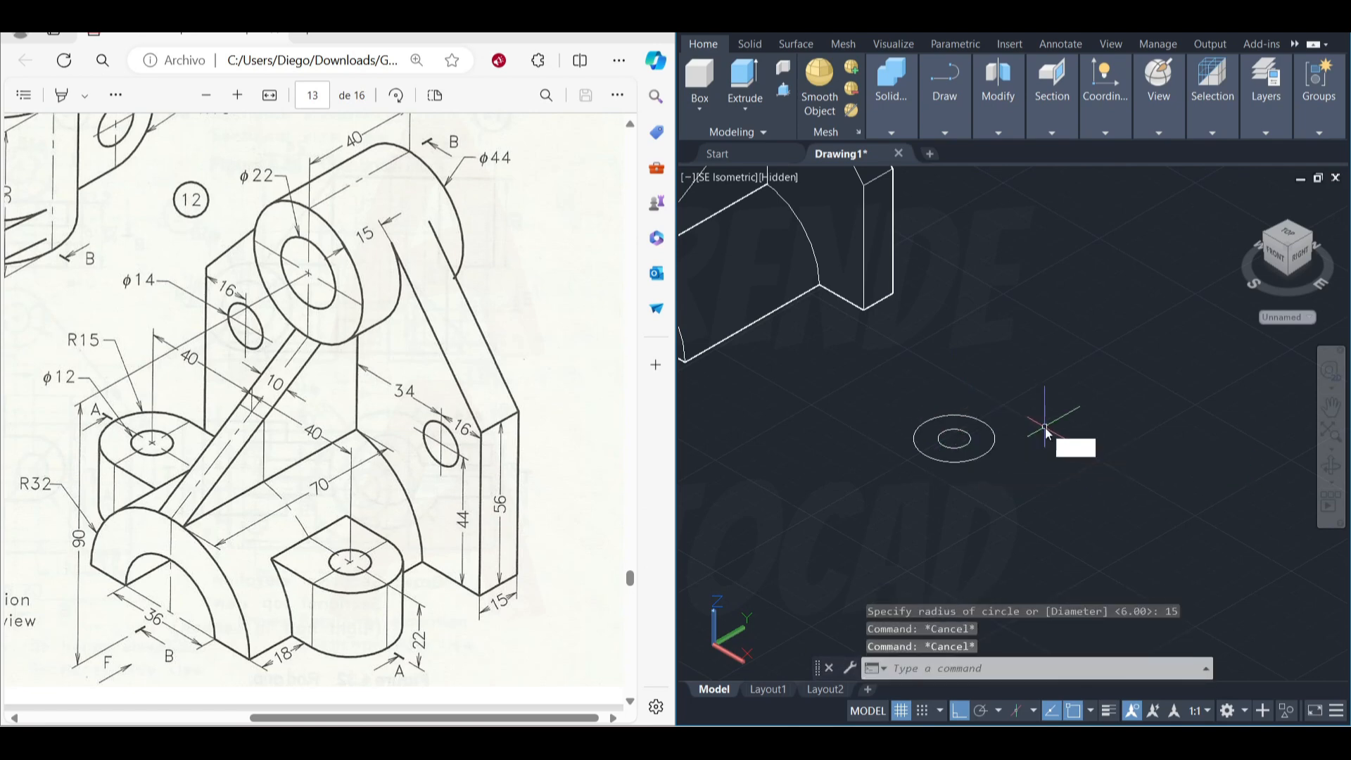
pyautogui.write('l')
pyautogui.press('Return')
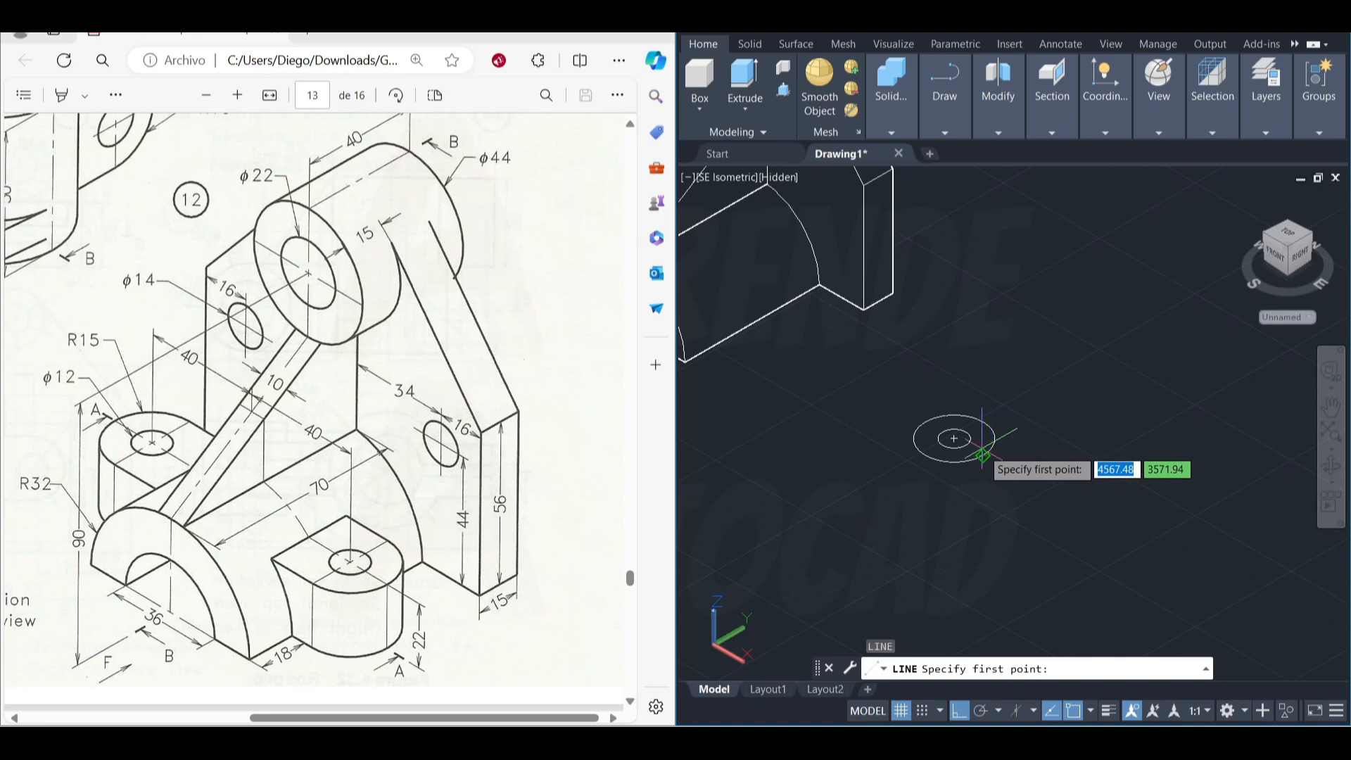
pyautogui.scroll(2, 963, 433)
pyautogui.press('Escape')
pyautogui.click(1042, 500)
pyautogui.press('Escape')
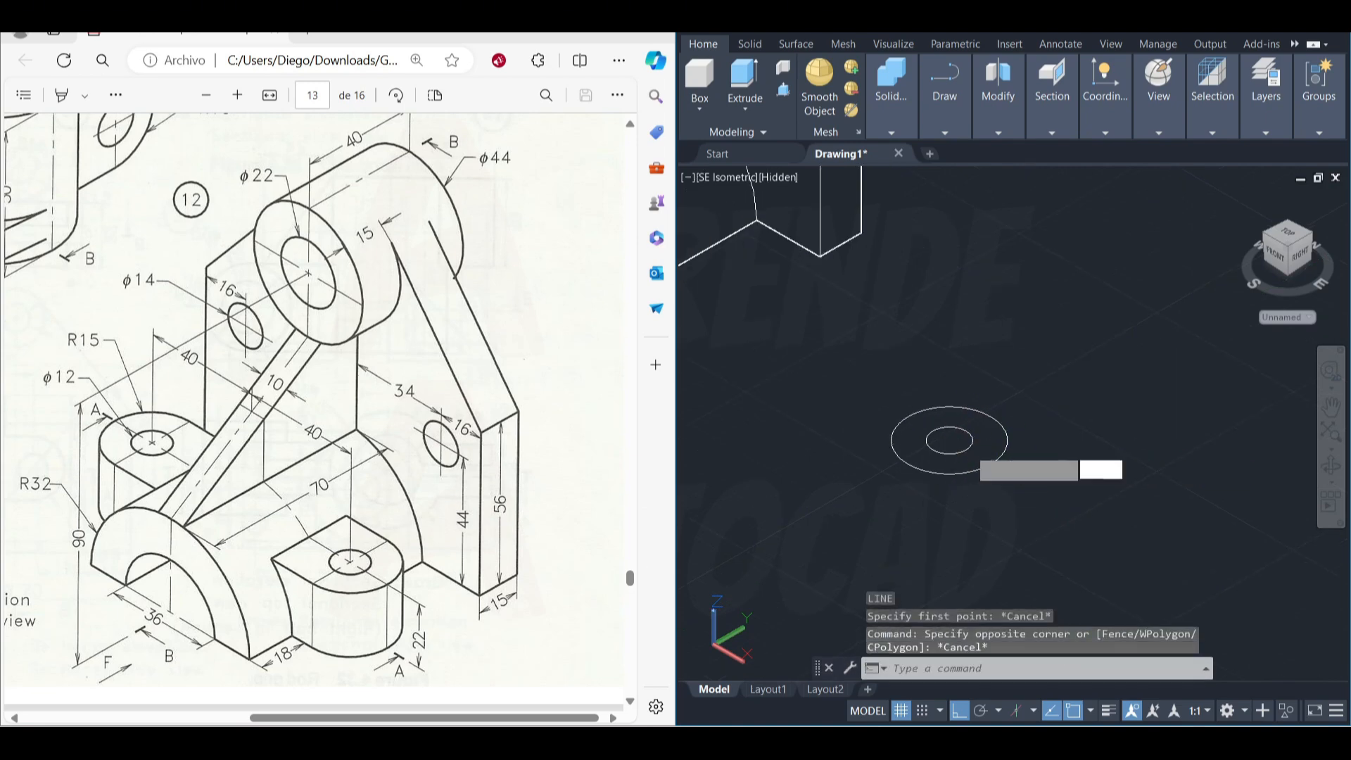
# - Draw an 80-long line from the outer circle's back quadrant, running along the negative X direction
pyautogui.write('l')
pyautogui.press('Return')
pyautogui.click(958, 435)
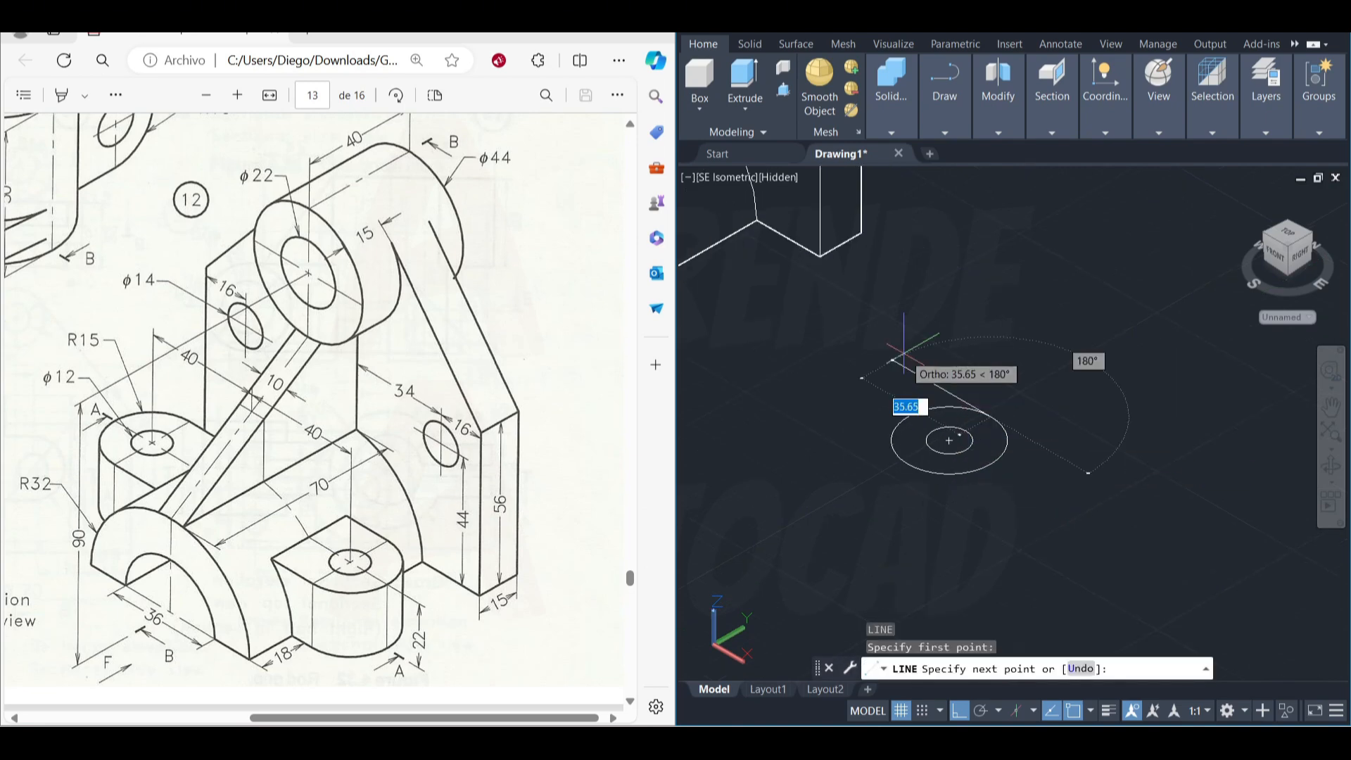
pyautogui.write('80')
pyautogui.press('Return')
pyautogui.press('Escape')
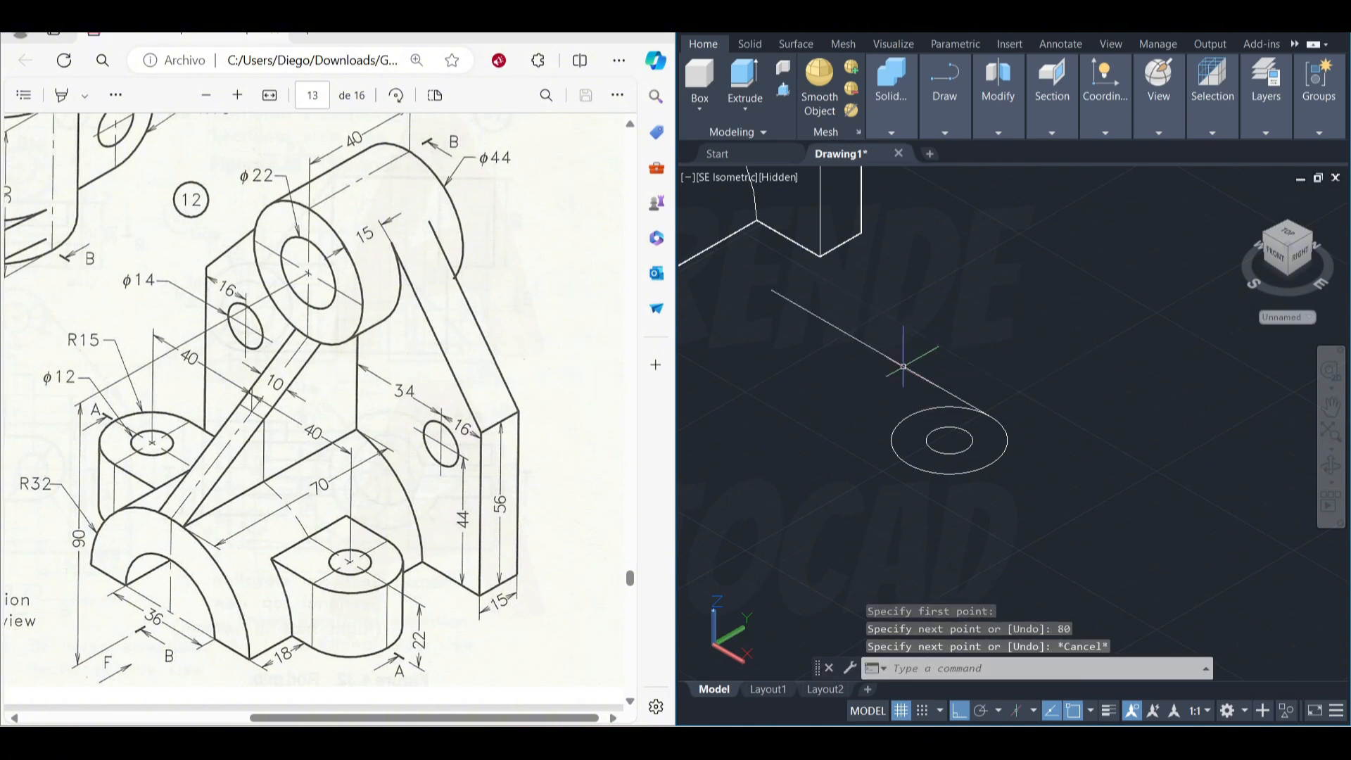
# - Mirror the two concentric circles about an axis through the midpoint of the 80-long line, keeping the originals
pyautogui.click(938, 440)
pyautogui.click(890, 404)
pyautogui.press('Return')
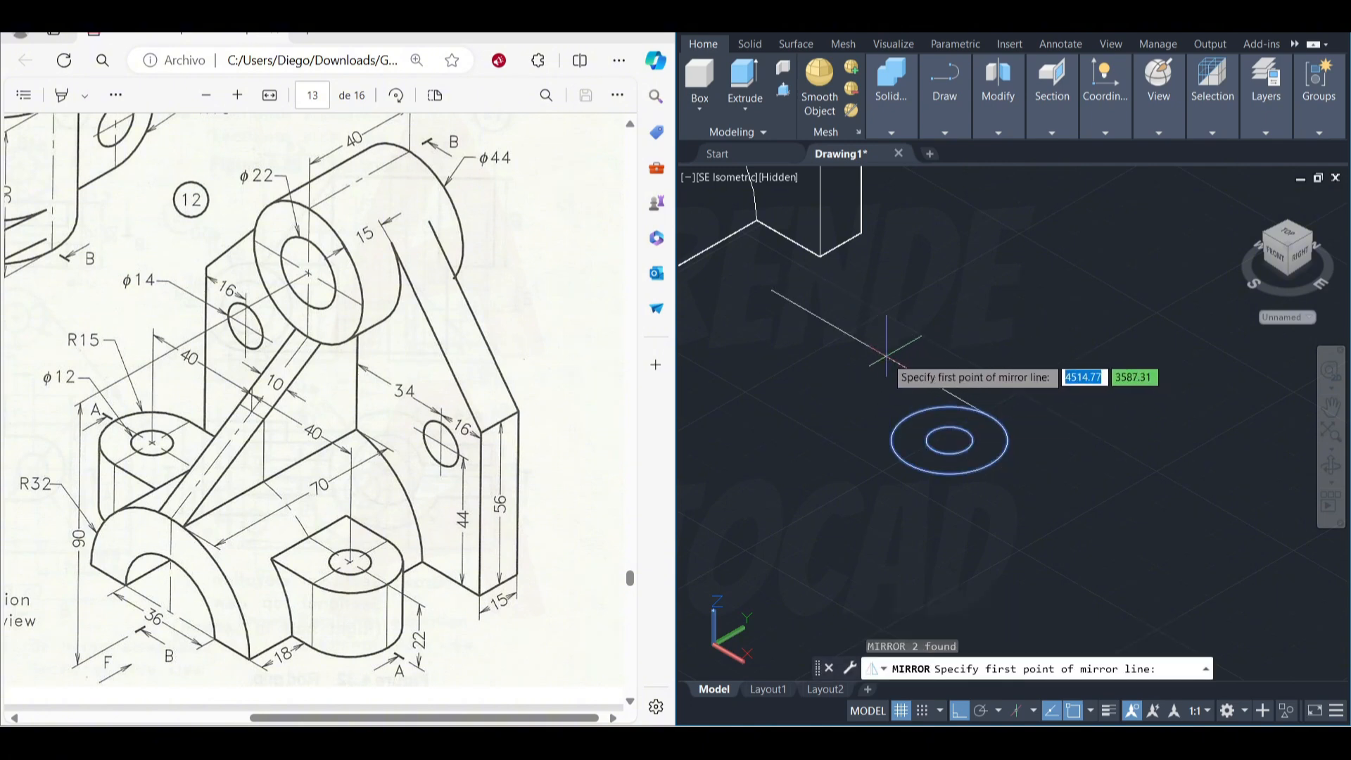
pyautogui.click(882, 353)
pyautogui.click(782, 424)
pyautogui.click(815, 486)
pyautogui.moveTo(864, 323); pyautogui.dragTo(954, 321, button='middle')
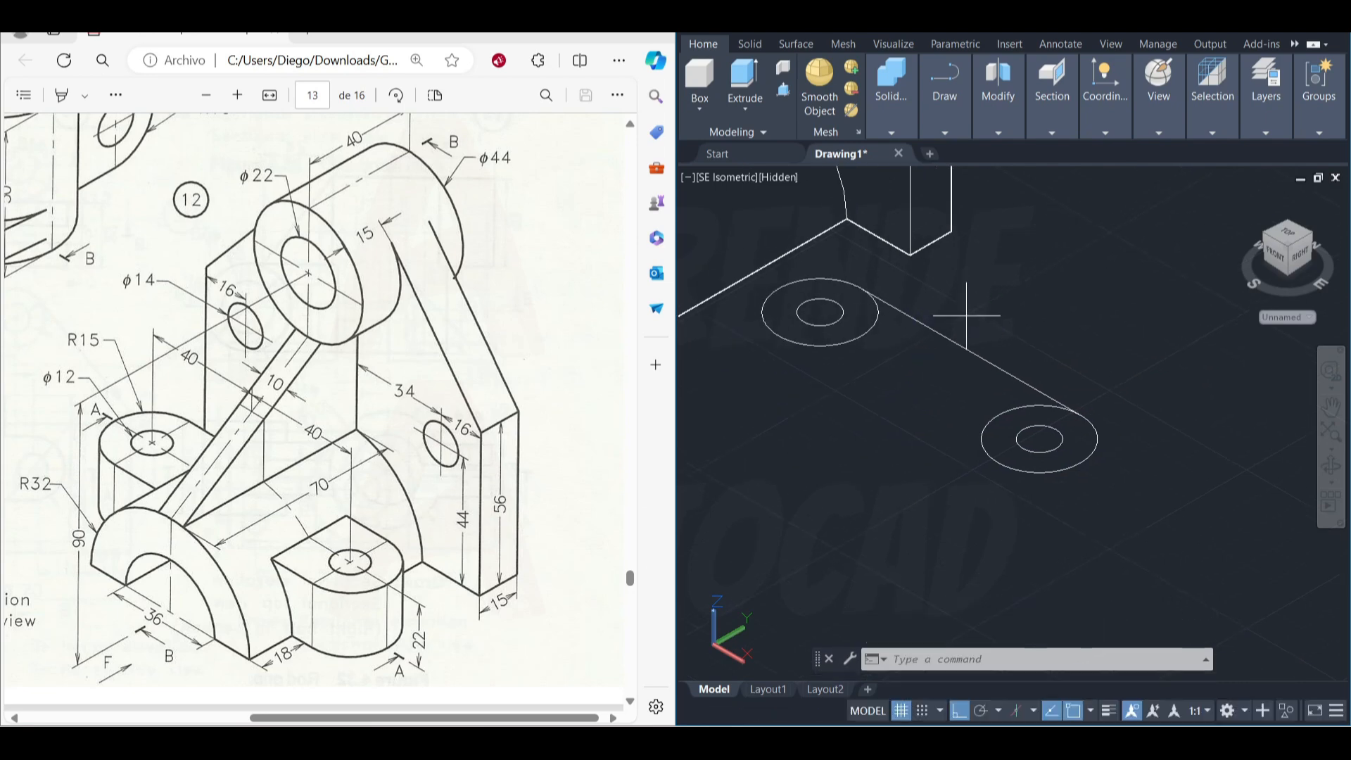
# - Offset the 80-long line to the opposite side of the circles to close the other edge of the slot outline
pyautogui.click(974, 310)
pyautogui.click(942, 352)
pyautogui.press('Return')
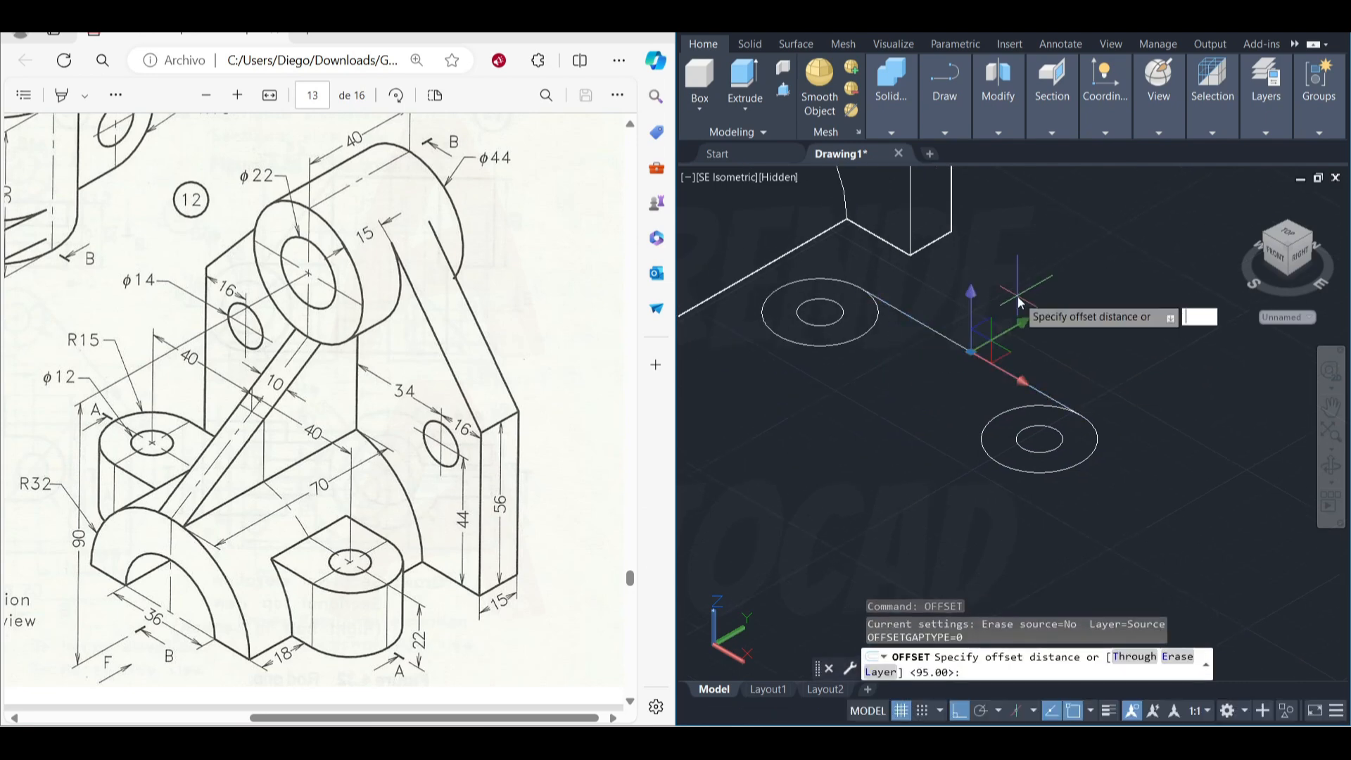
pyautogui.press('Return')
pyautogui.click(936, 331)
pyautogui.click(872, 343)
pyautogui.press('Escape')
# - Trim the inner arcs of both outer circles to leave a single rounded slot outline
pyautogui.write('tr')
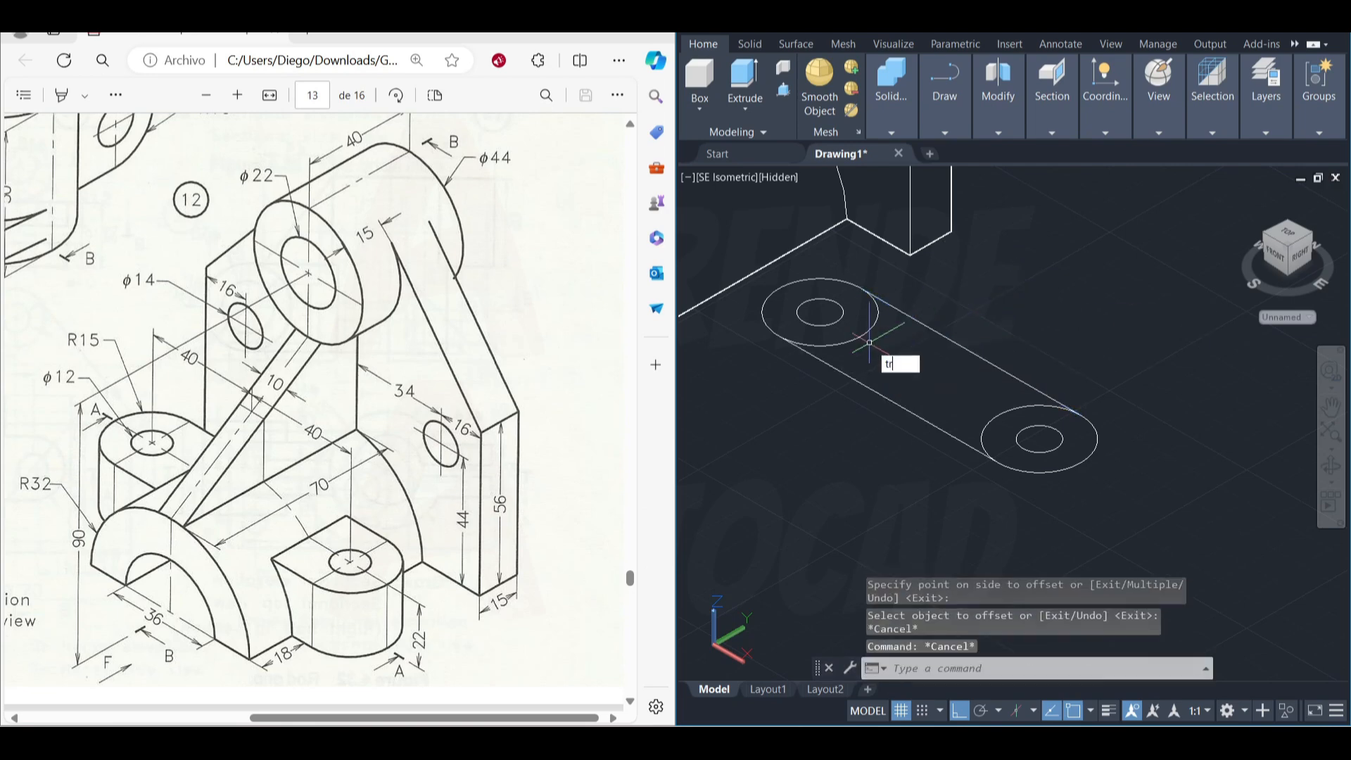
pyautogui.press('Return')
pyautogui.moveTo(862, 325); pyautogui.dragTo(993, 419)
pyautogui.press('Escape')
# - Extrude the area between the slot outline and the two holes by 22 with Presspull
pyautogui.click(961, 357)
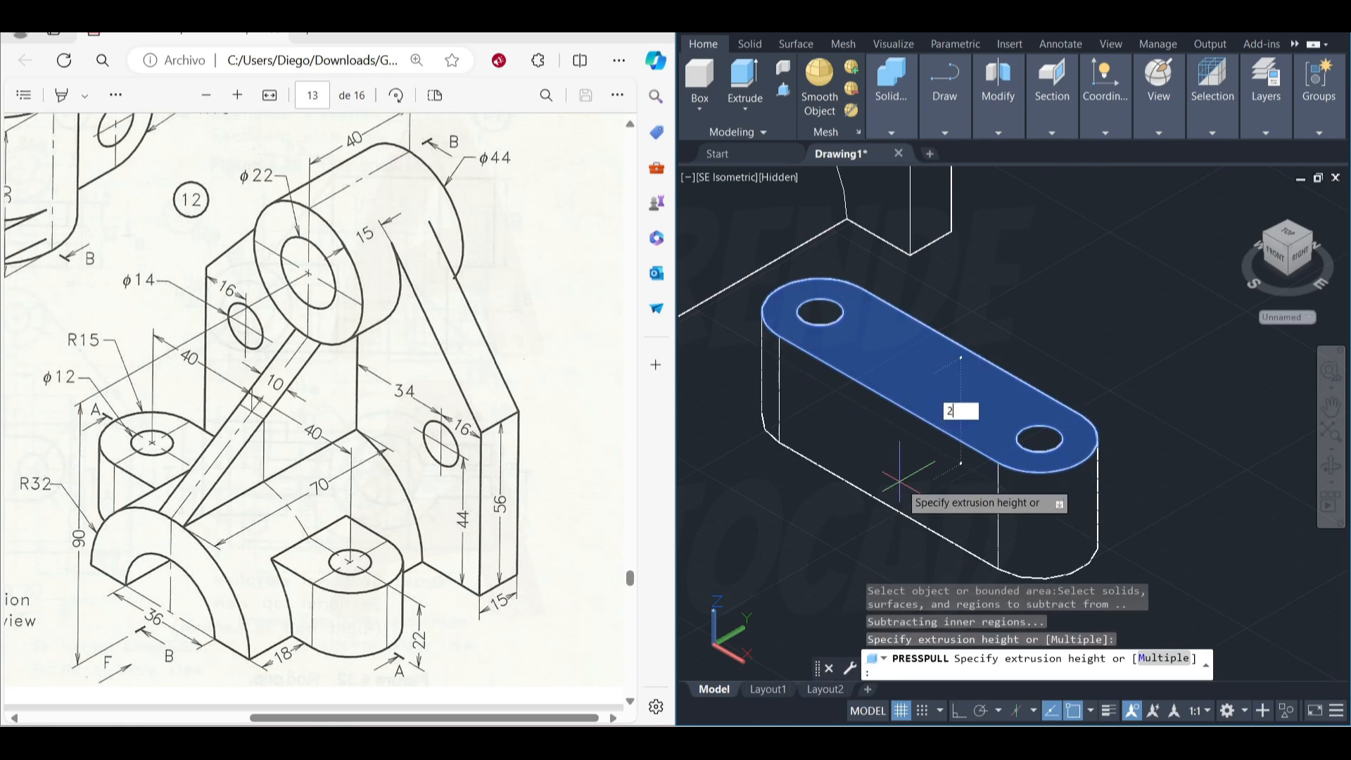
pyautogui.write('2')
pyautogui.press('Return')
pyautogui.scroll(-5, 1056, 415)
pyautogui.press('Return')
# - Move the lug solid from the midpoint between its two bottom hole centres to the bottom centre of the arch's front face
pyautogui.click(1059, 412)
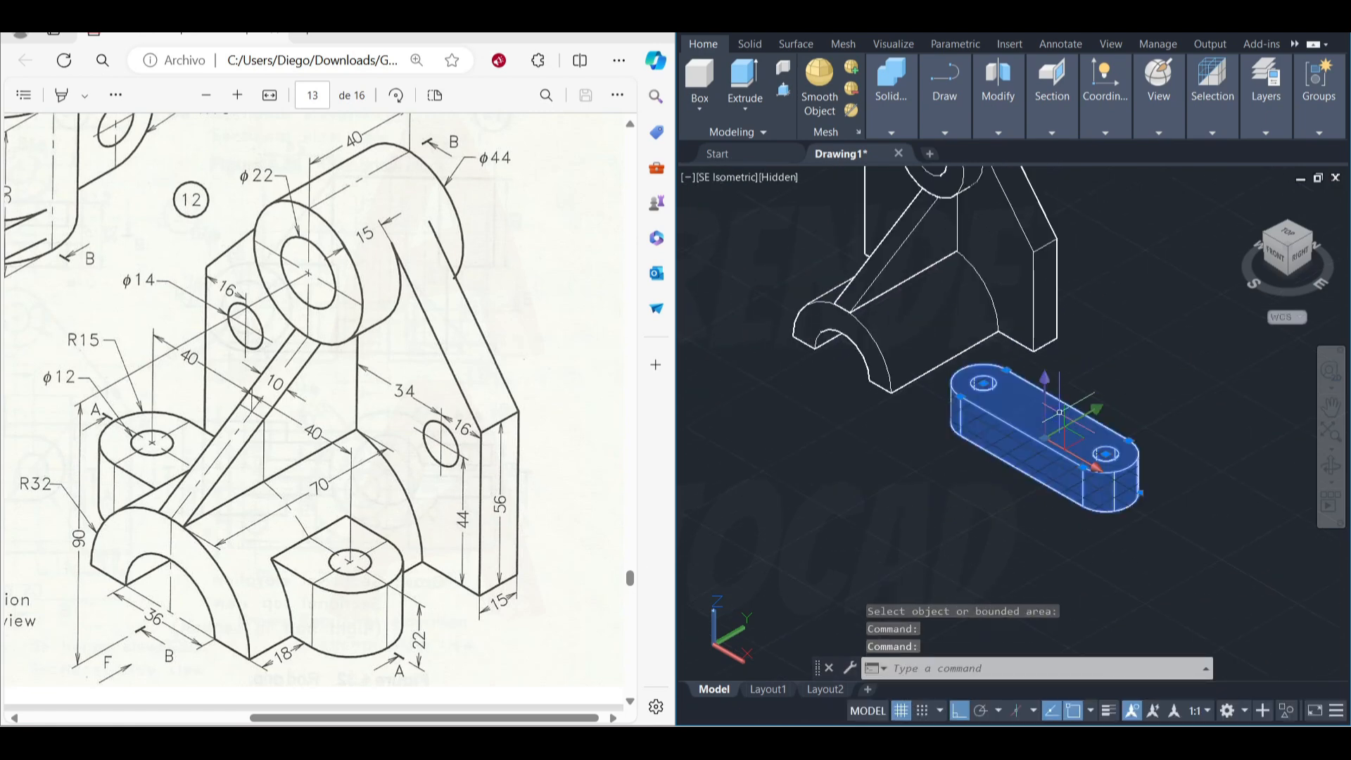
pyautogui.write('m')
pyautogui.press('Return')
pyautogui.keyDown('shift'); pyautogui.rightClick(1069, 364); pyautogui.keyUp('shift')
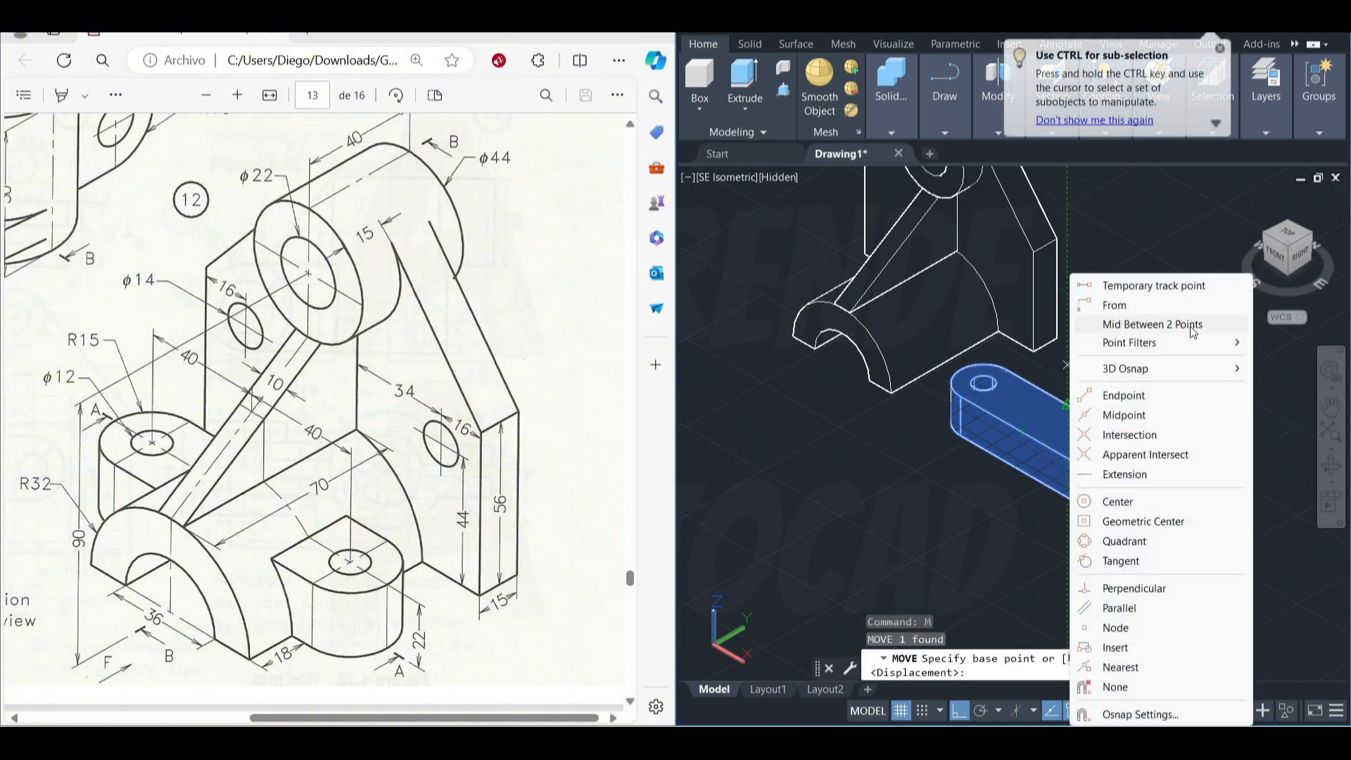
pyautogui.click(1189, 326)
pyautogui.scroll(2, 1013, 431)
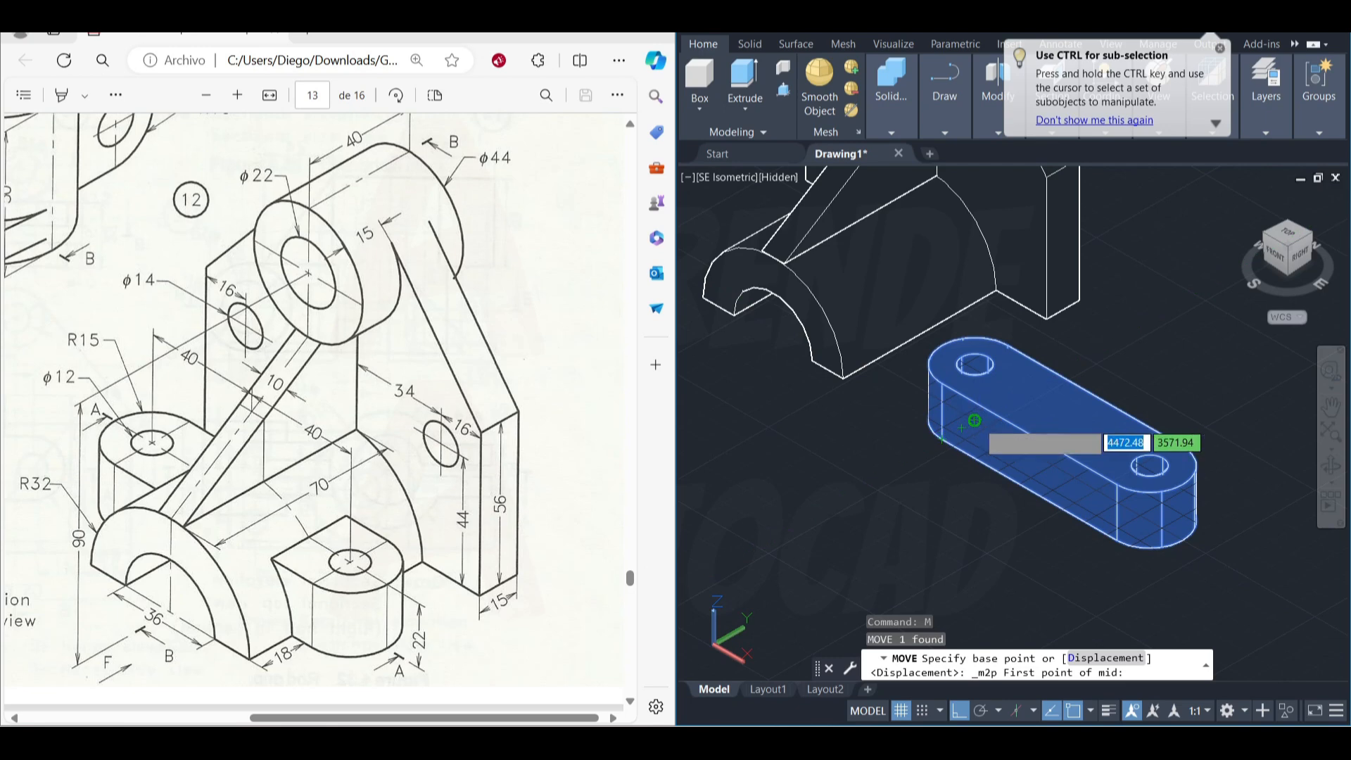
pyautogui.click(942, 438)
pyautogui.click(1149, 543)
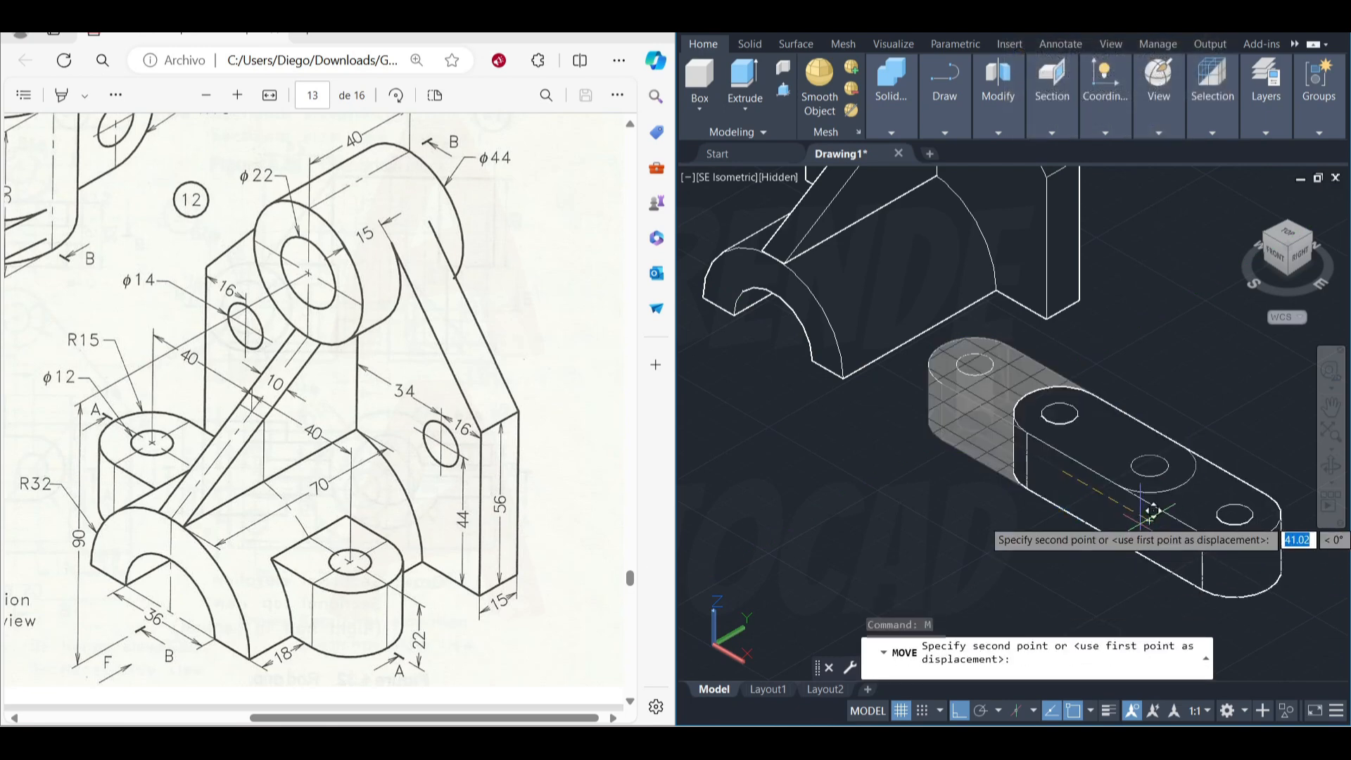
pyautogui.moveTo(931, 472); pyautogui.dragTo(983, 497, button='middle')
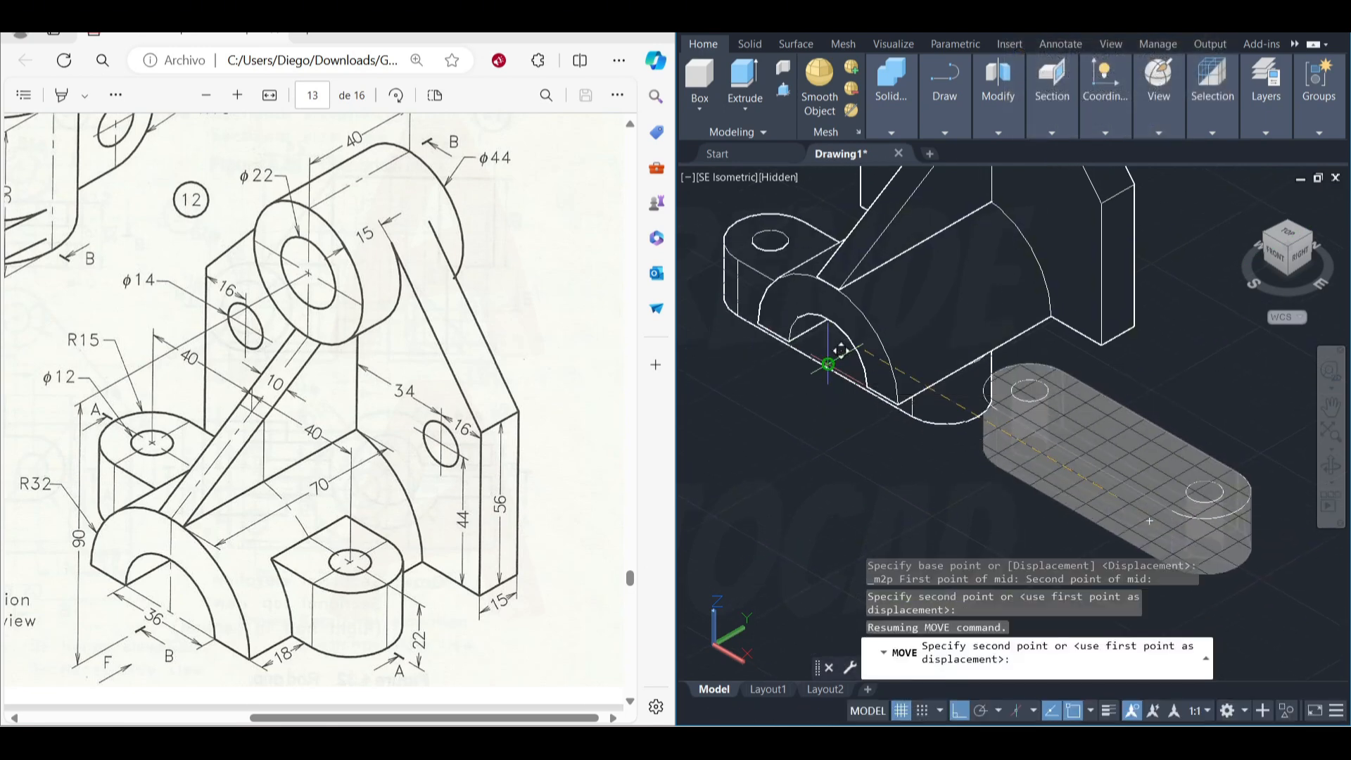
pyautogui.moveTo(830, 362); pyautogui.dragTo(884, 458, button='middle')
pyautogui.click(880, 453)
# - Calculate 18 + 7.5 and move the lug solid 25.5 back from the arch's front face along Y
pyautogui.click(867, 438)
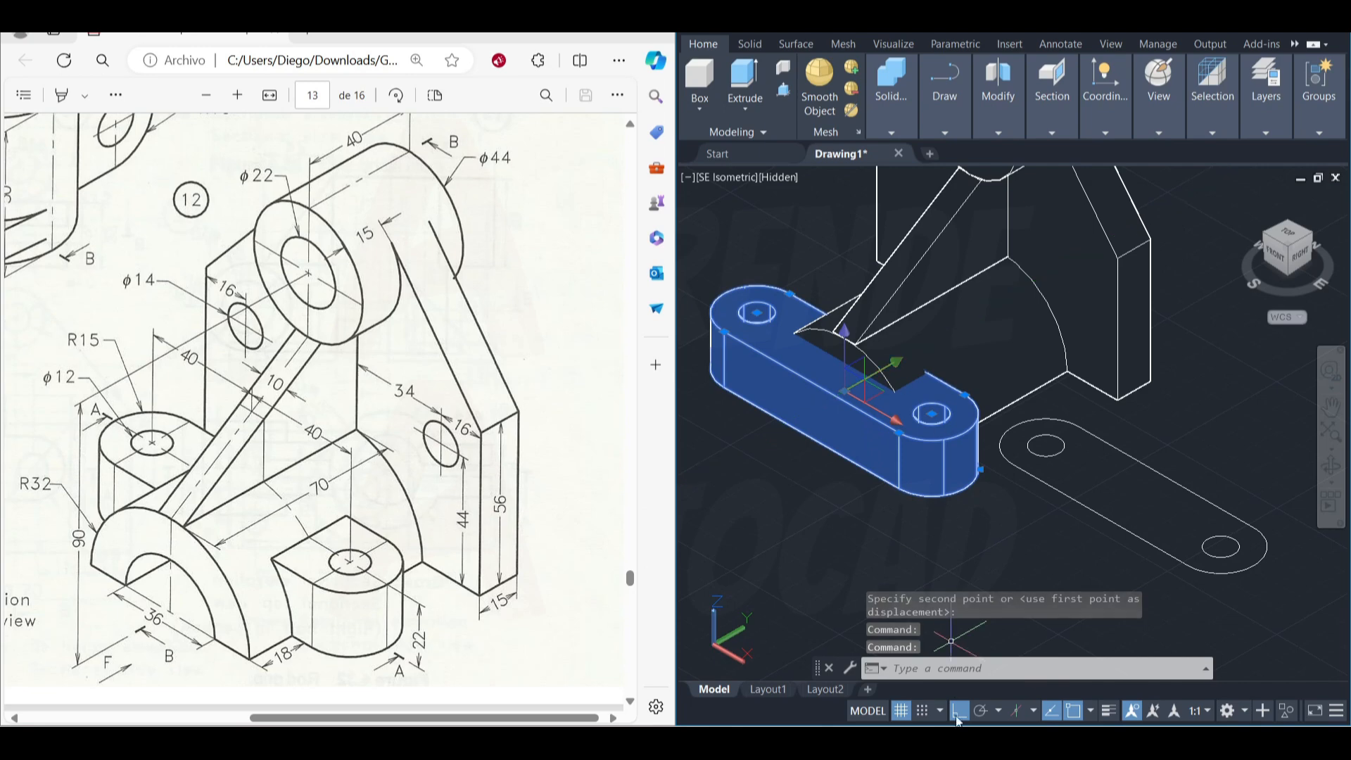
pyautogui.click(959, 742)
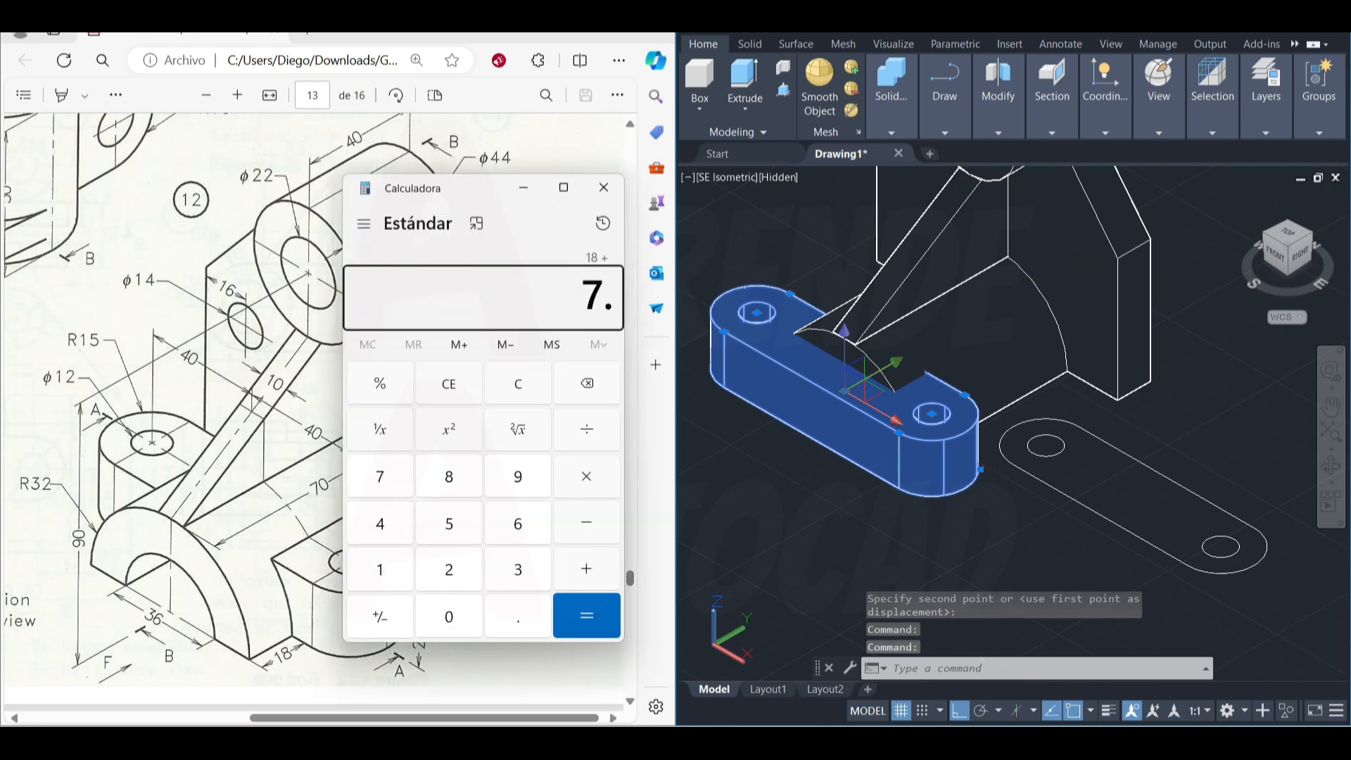
pyautogui.click(885, 489)
pyautogui.click(880, 371)
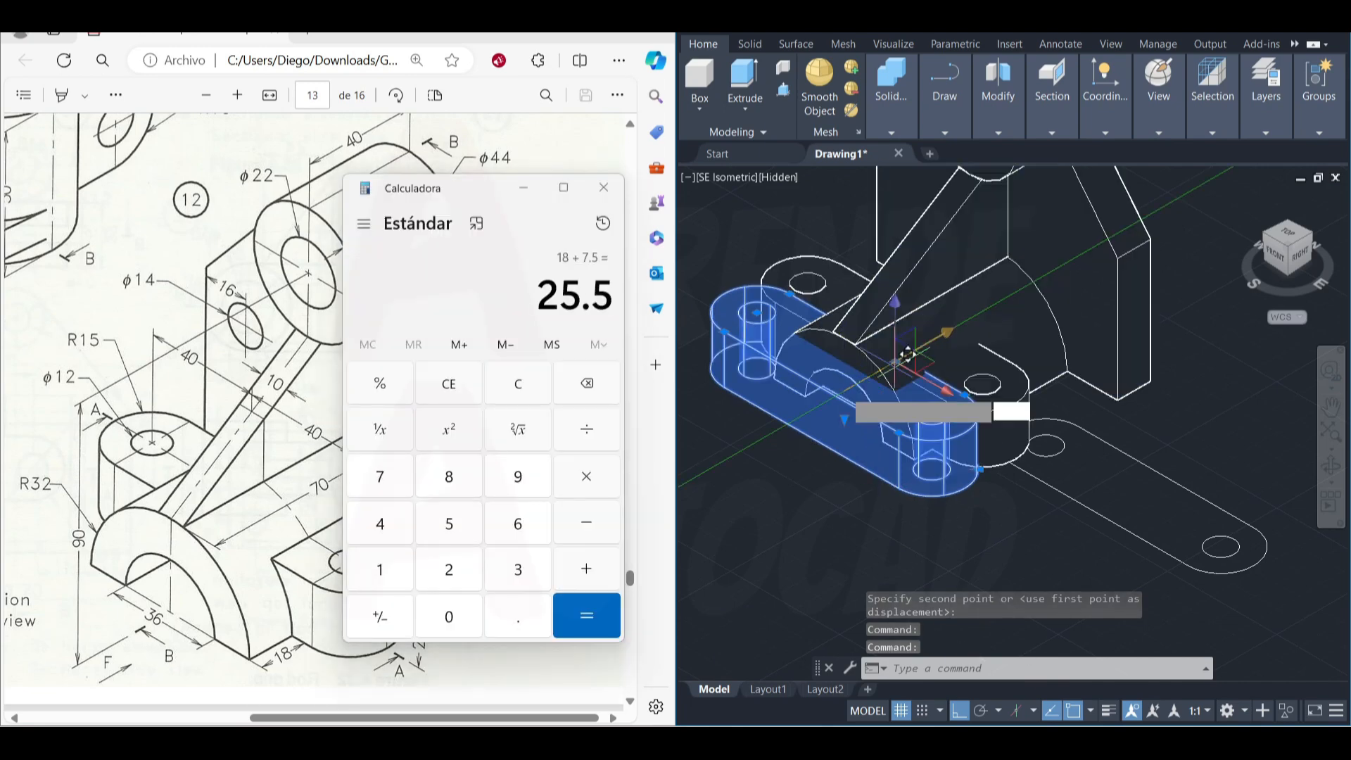
pyautogui.press('Return')
pyautogui.press('Escape')
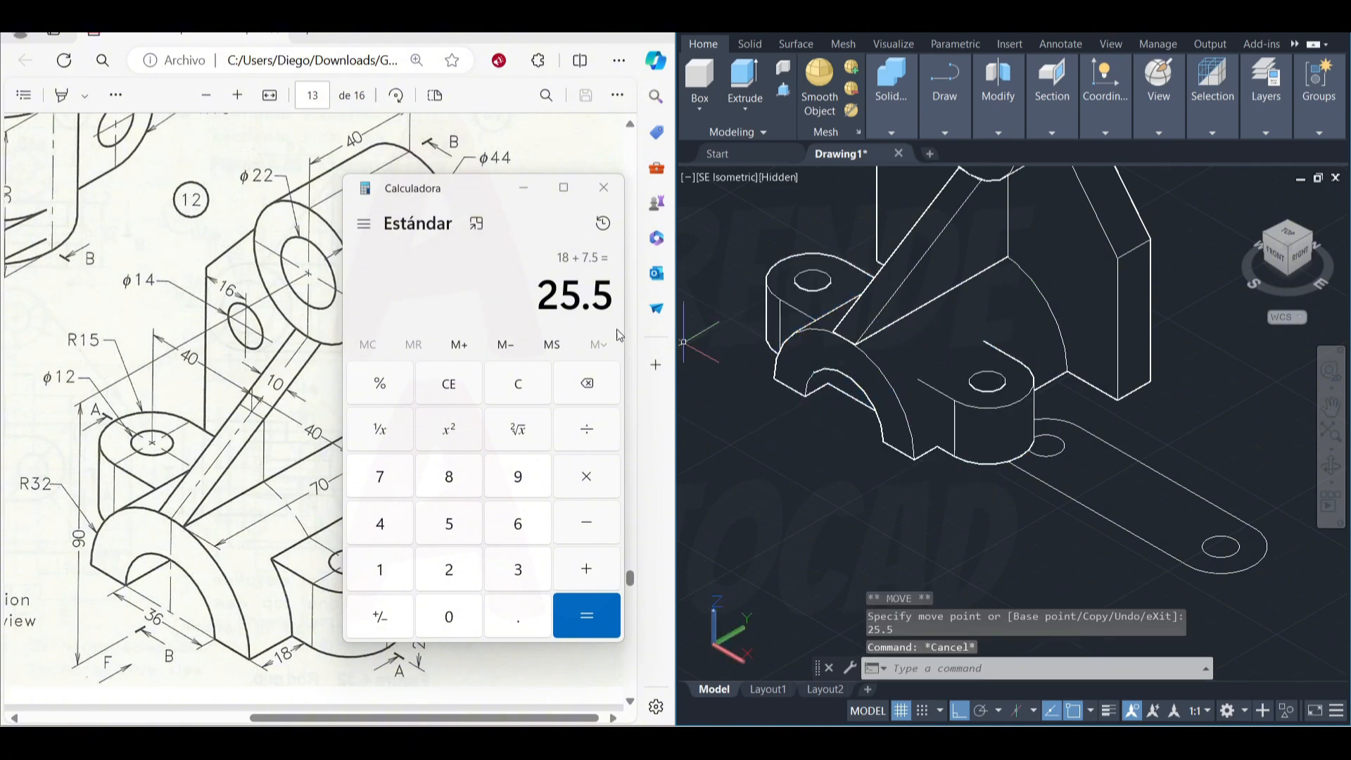
pyautogui.click(250, 344)
# - Union the lug solid with the bracket body
pyautogui.click(805, 376)
pyautogui.press('Escape')
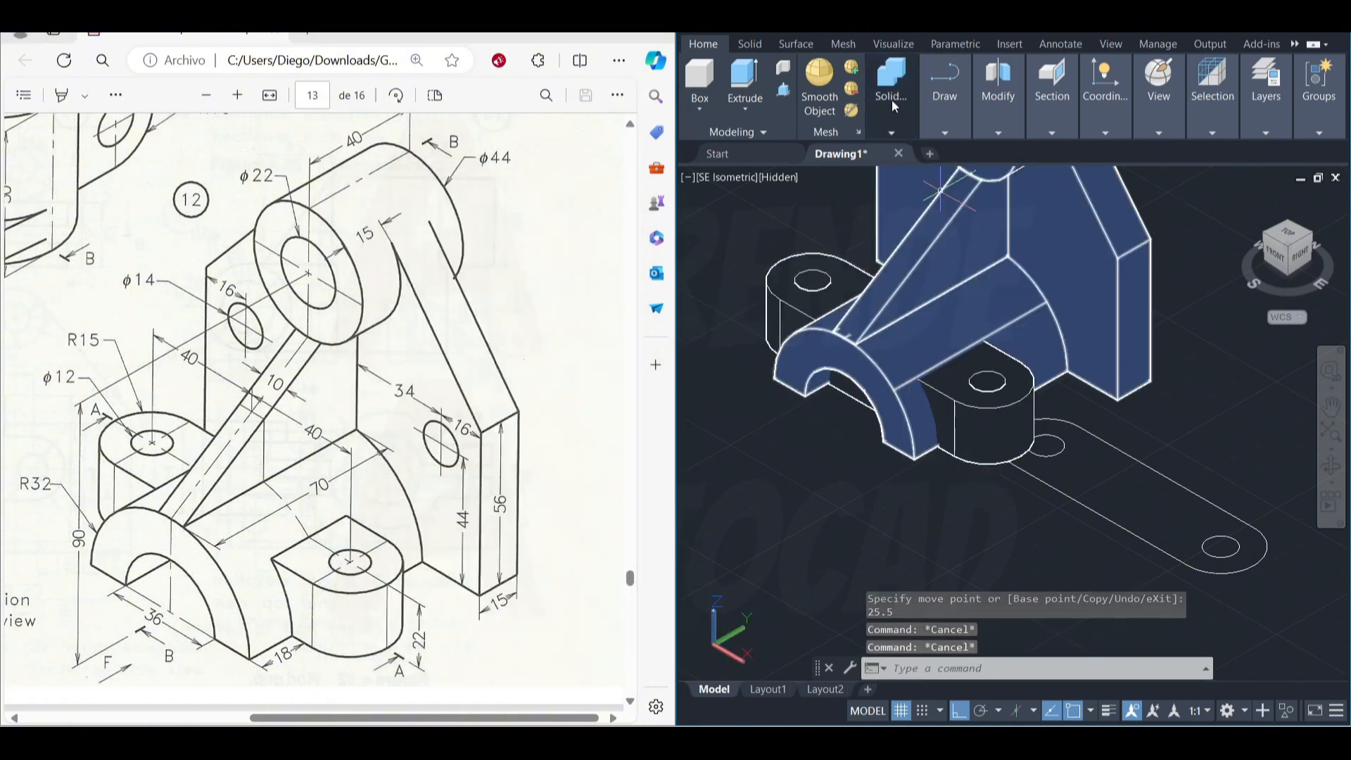
pyautogui.click(892, 101)
pyautogui.click(877, 152)
pyautogui.click(898, 353)
pyautogui.click(944, 430)
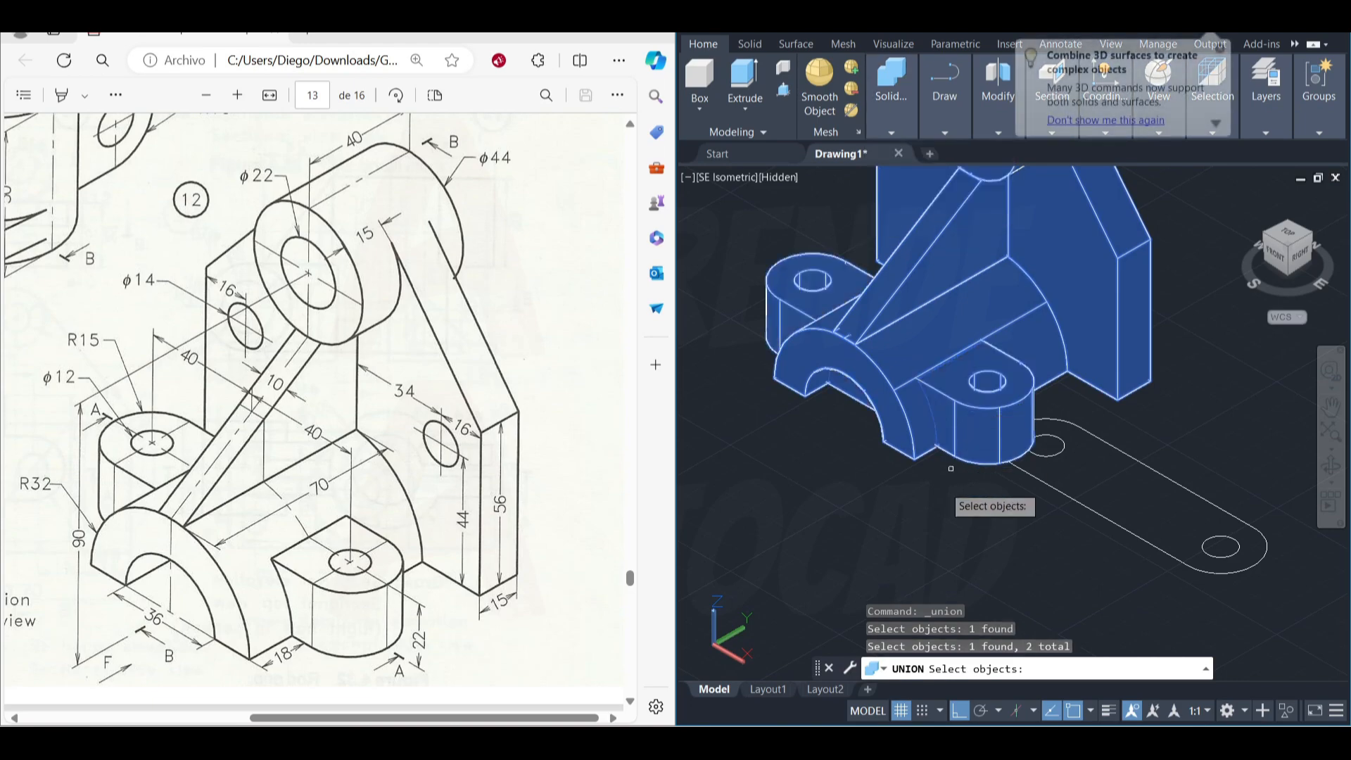
pyautogui.press('Return')
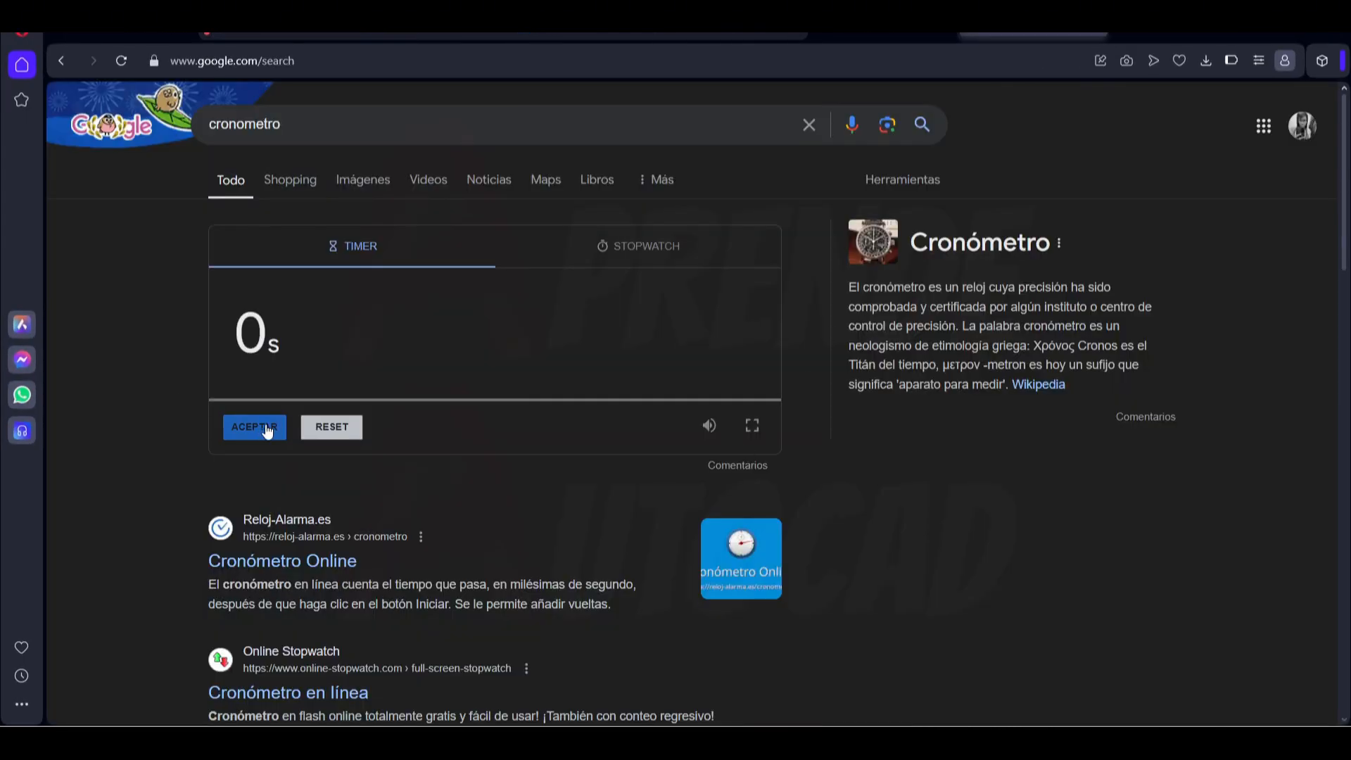
# - Dismiss the finished timer in the browser and bring the PDF drawing back beside the model
pyautogui.click(267, 431)
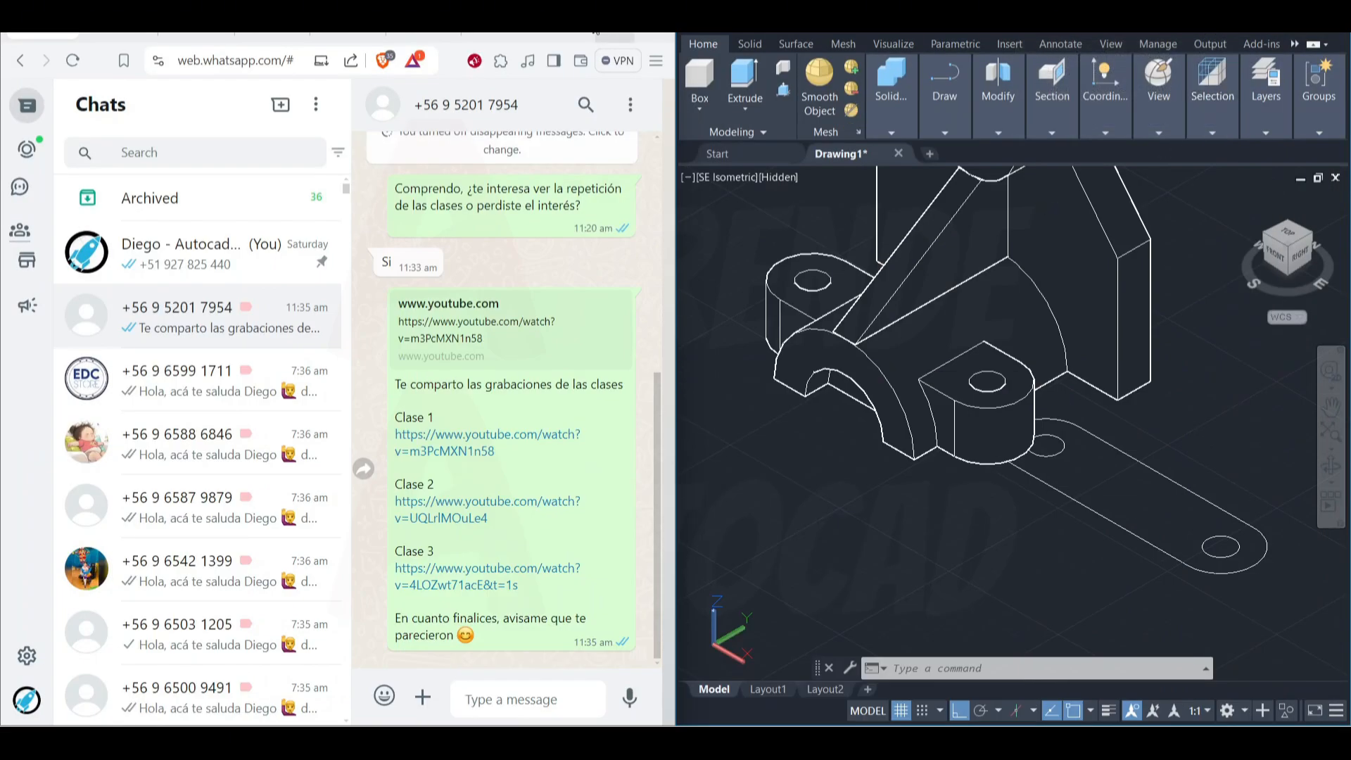
pyautogui.click(586, 32)
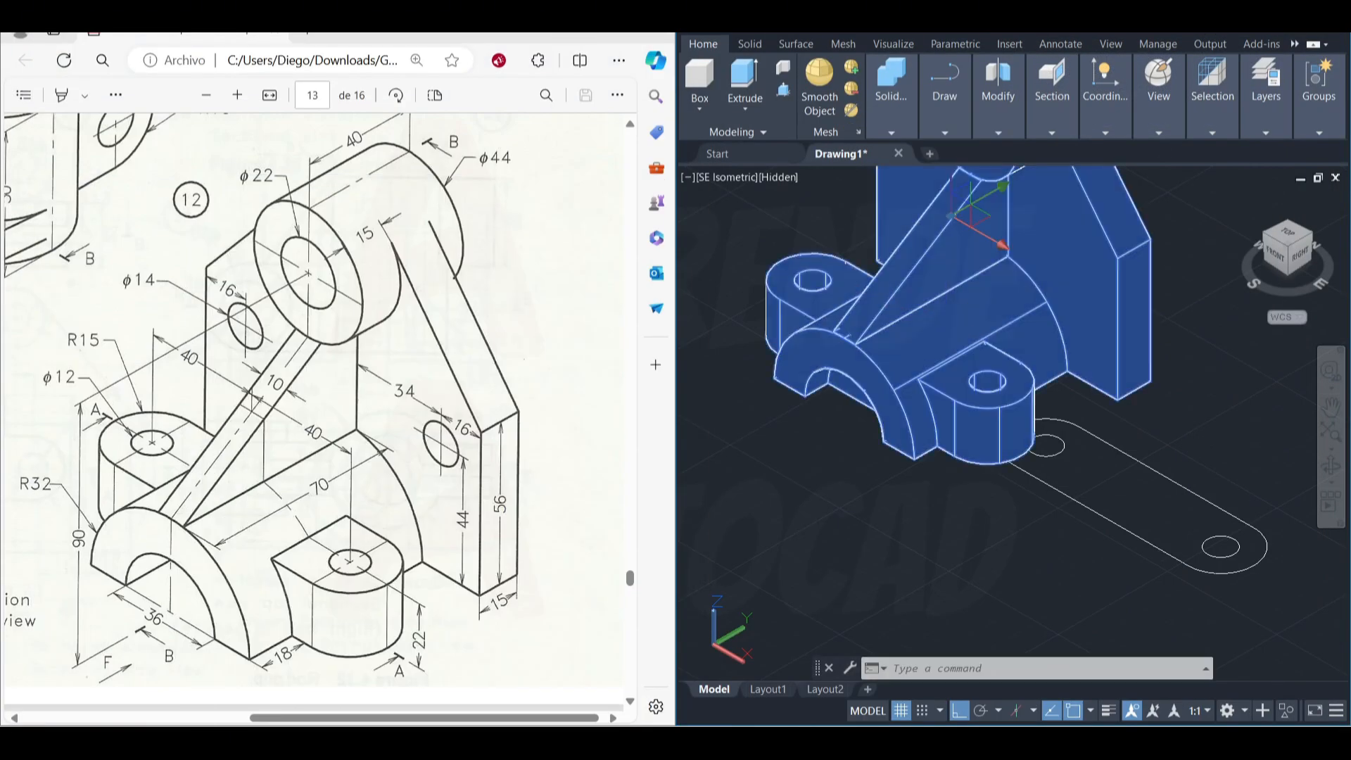
# - Check that the bracket selects as one solid and examine the whole model against the drawing
pyautogui.click(952, 335)
pyautogui.press('Escape')
pyautogui.moveTo(973, 310); pyautogui.dragTo(961, 333, button='middle')
pyautogui.click(1044, 345)
pyautogui.scroll(-2, 1037, 327)
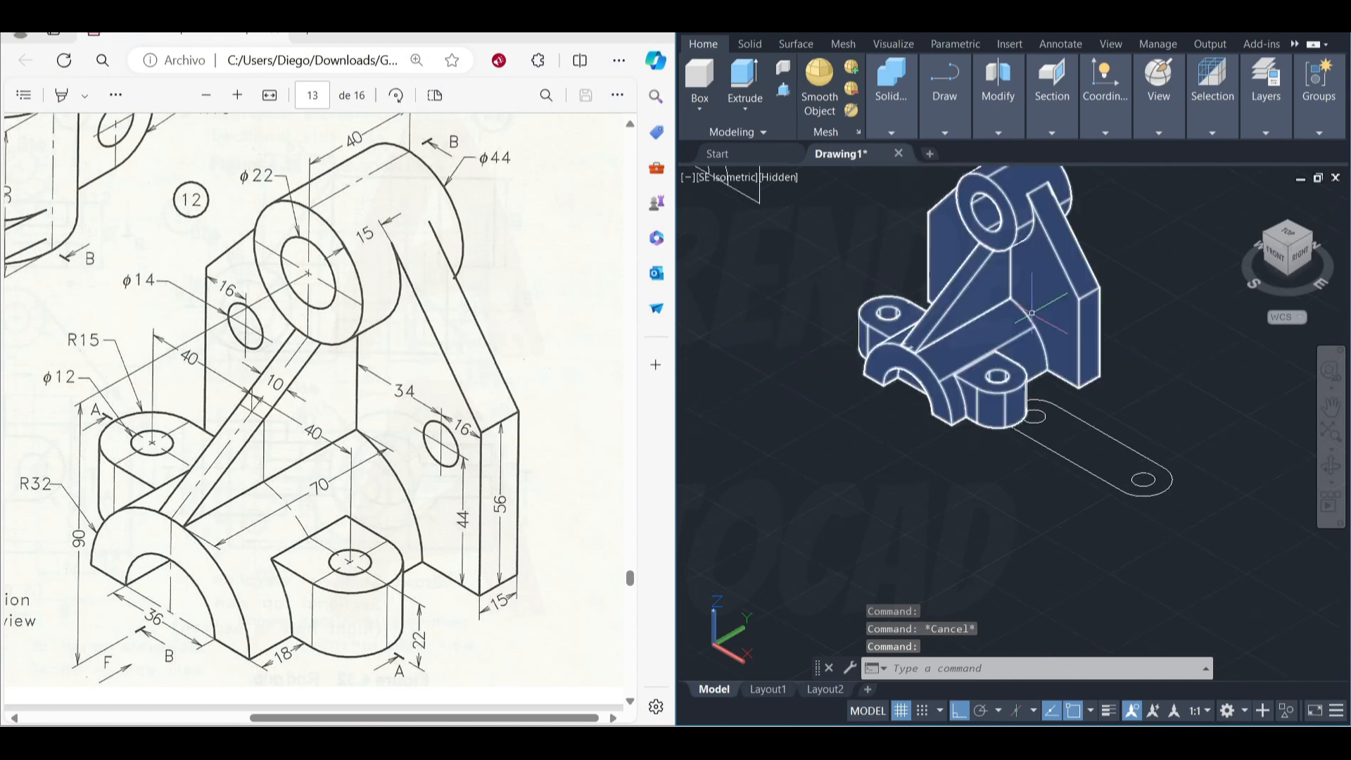
pyautogui.press('Escape')
pyautogui.moveTo(1065, 276); pyautogui.dragTo(1026, 400, button='middle')
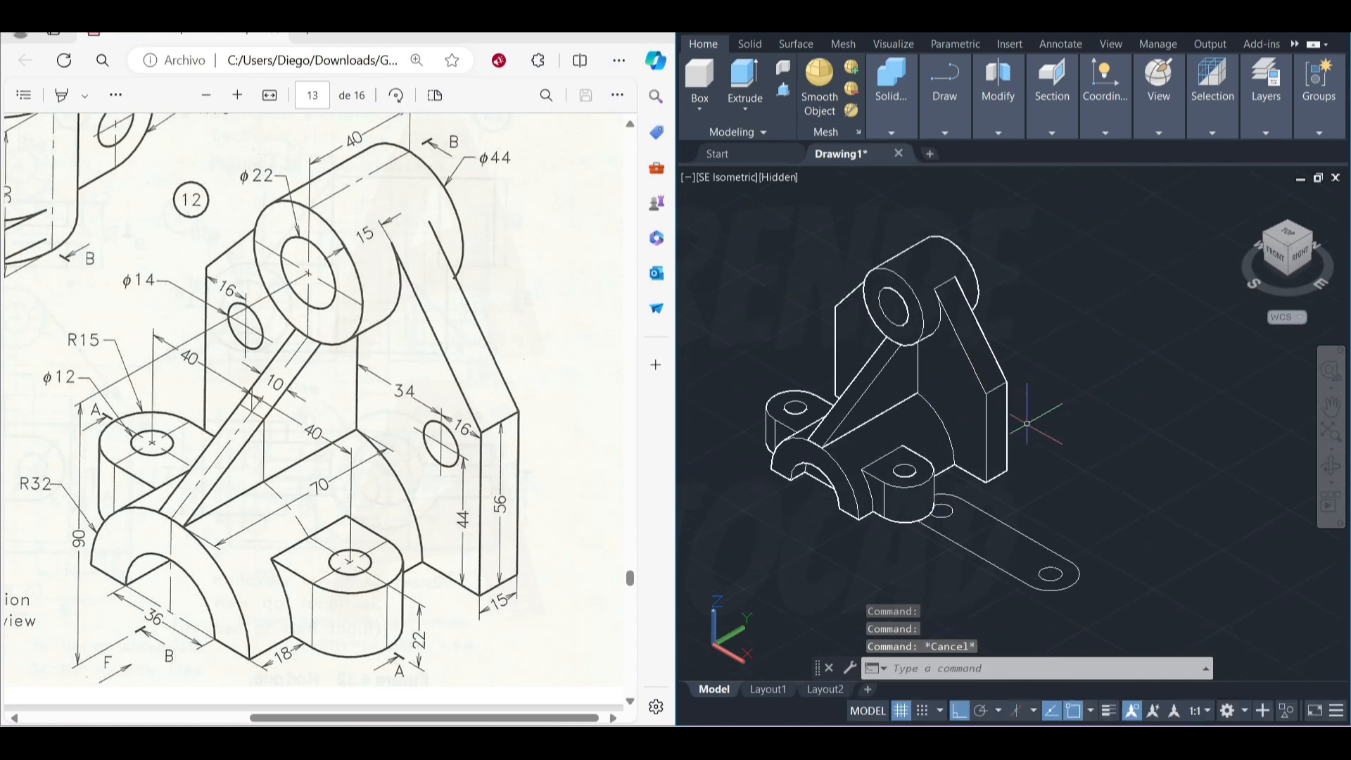